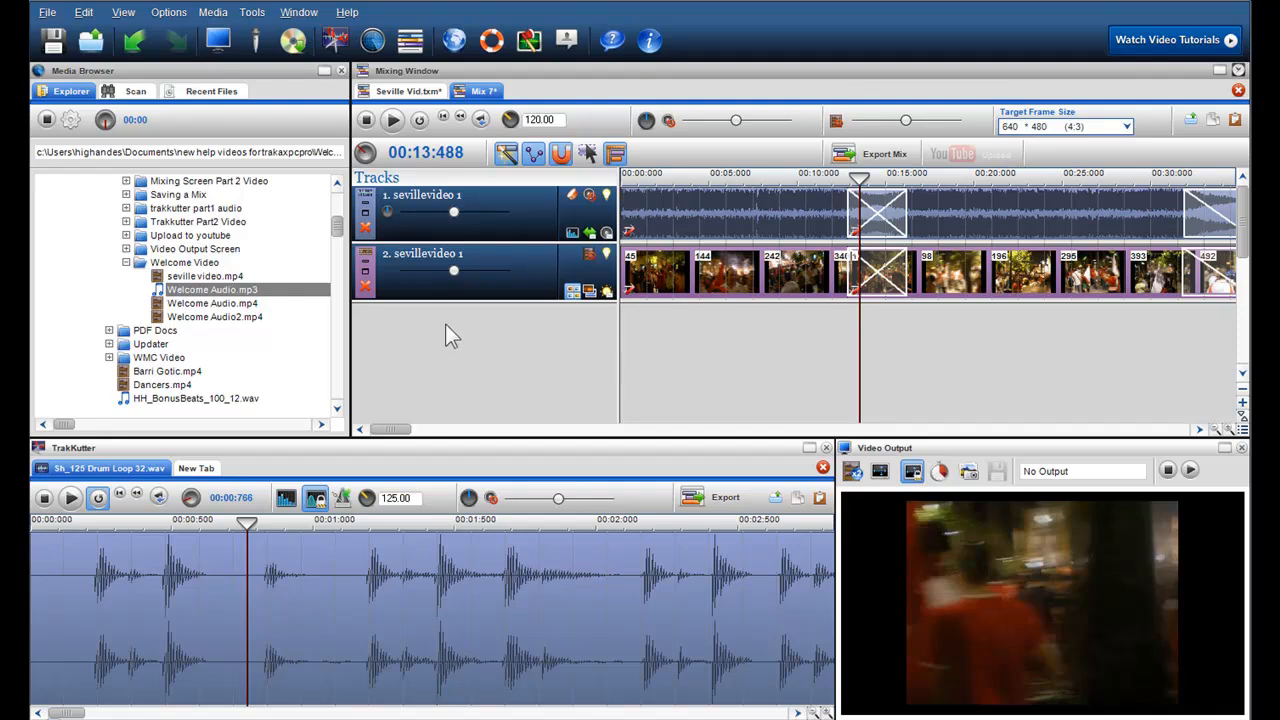
# Choose seville video.mp4 from the Welcome Video folder in the Media Browser.
pyautogui.click(213, 278)
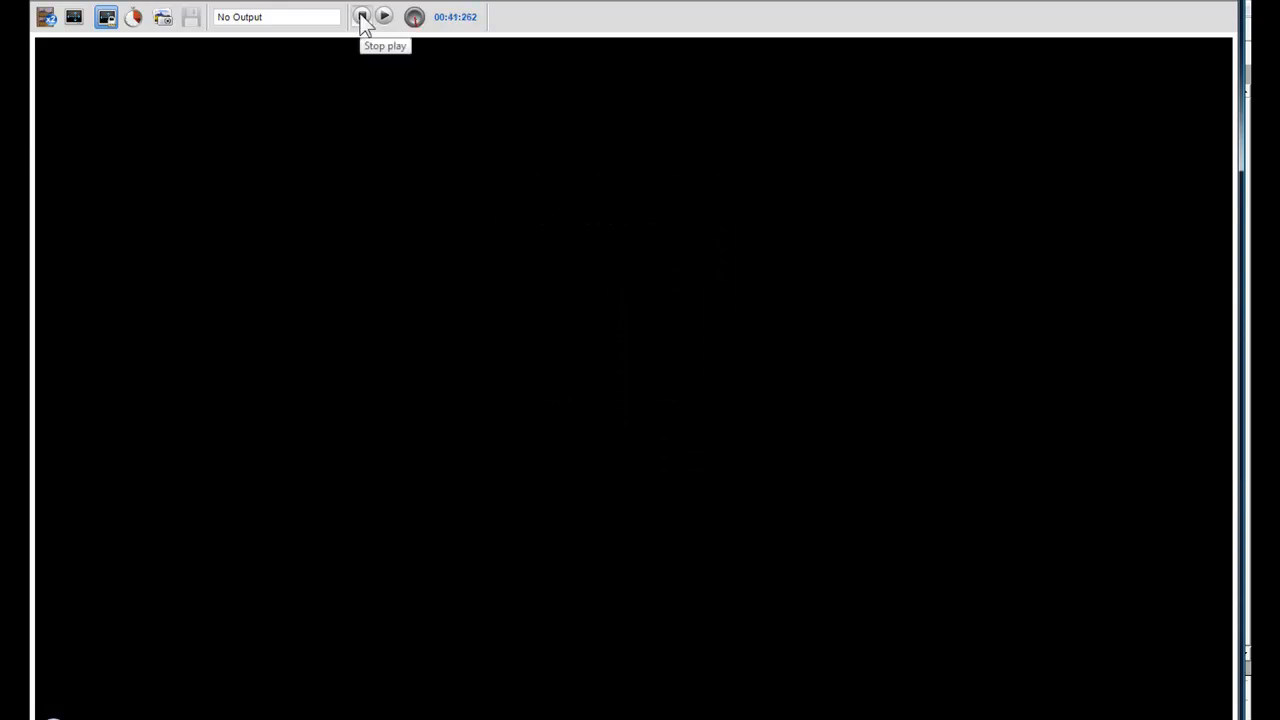
# Leave full-screen playback and insert a Video Credits text track into the mix.
pyautogui.click(362, 18)
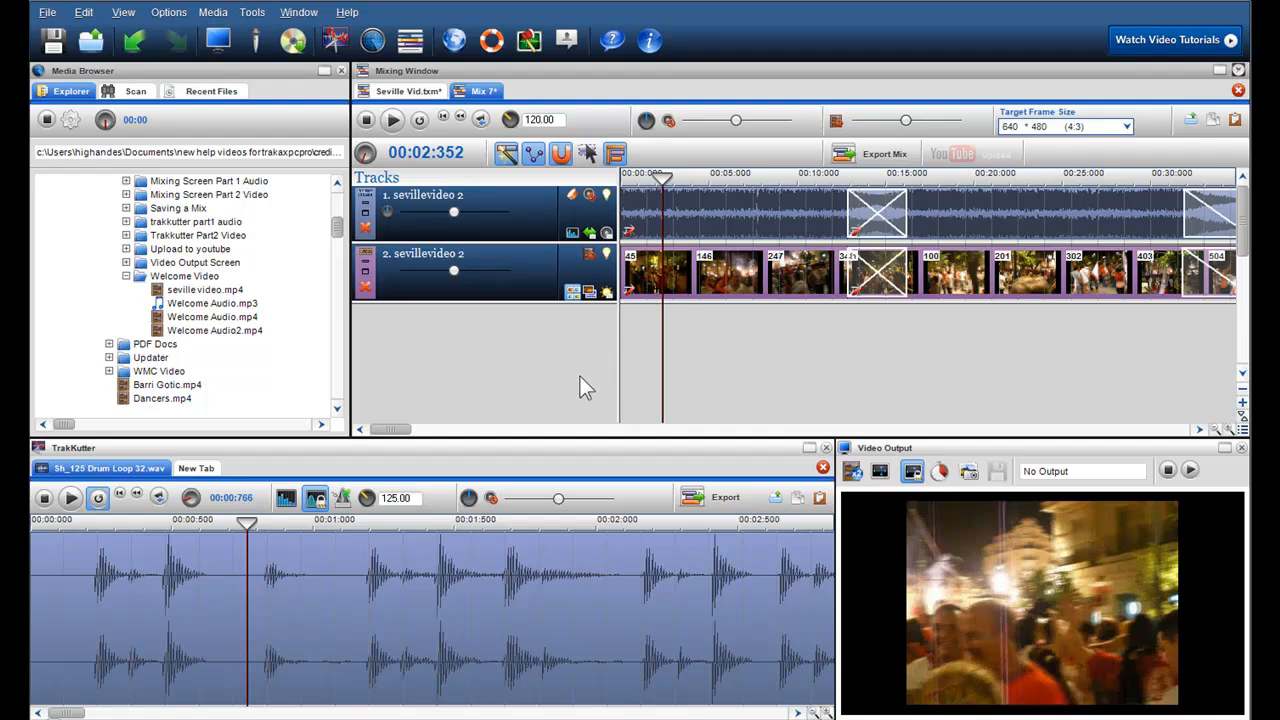
pyautogui.moveTo(662, 357)
pyautogui.mouseDown()
pyautogui.moveTo(1193, 339)
pyautogui.moveTo(617, 339)
pyautogui.mouseUp()
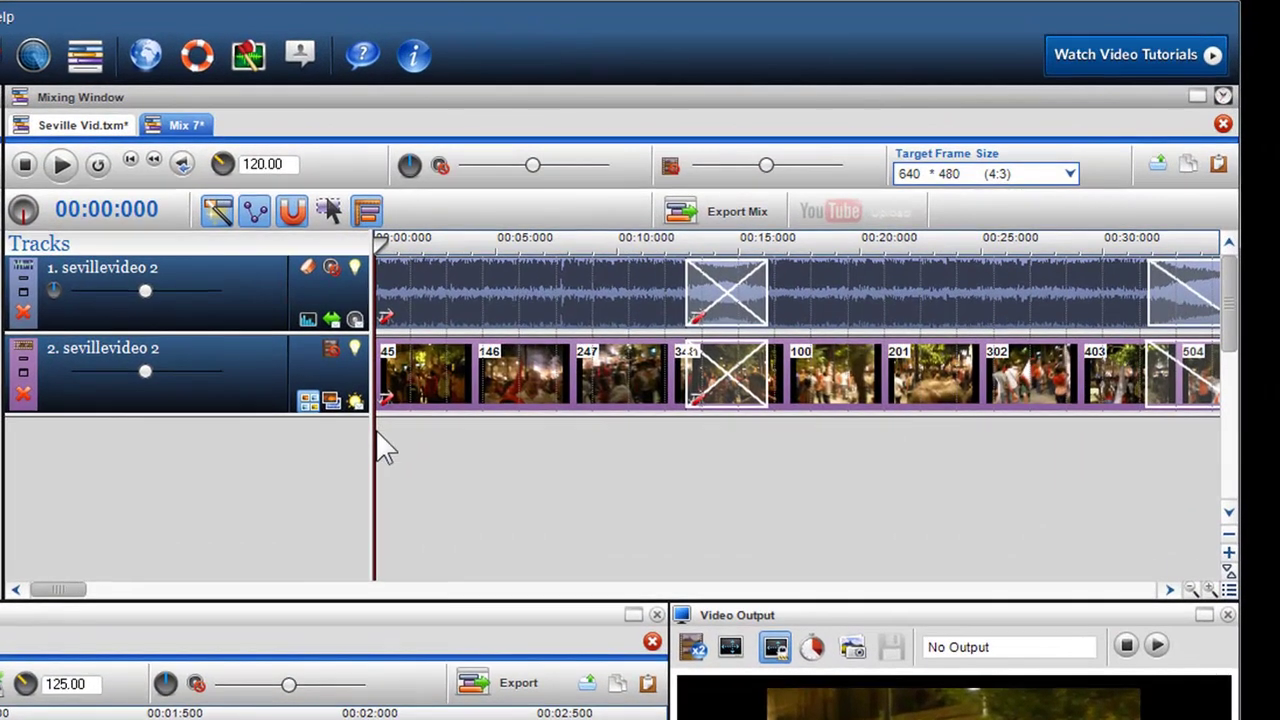
pyautogui.rightClick(620, 333)
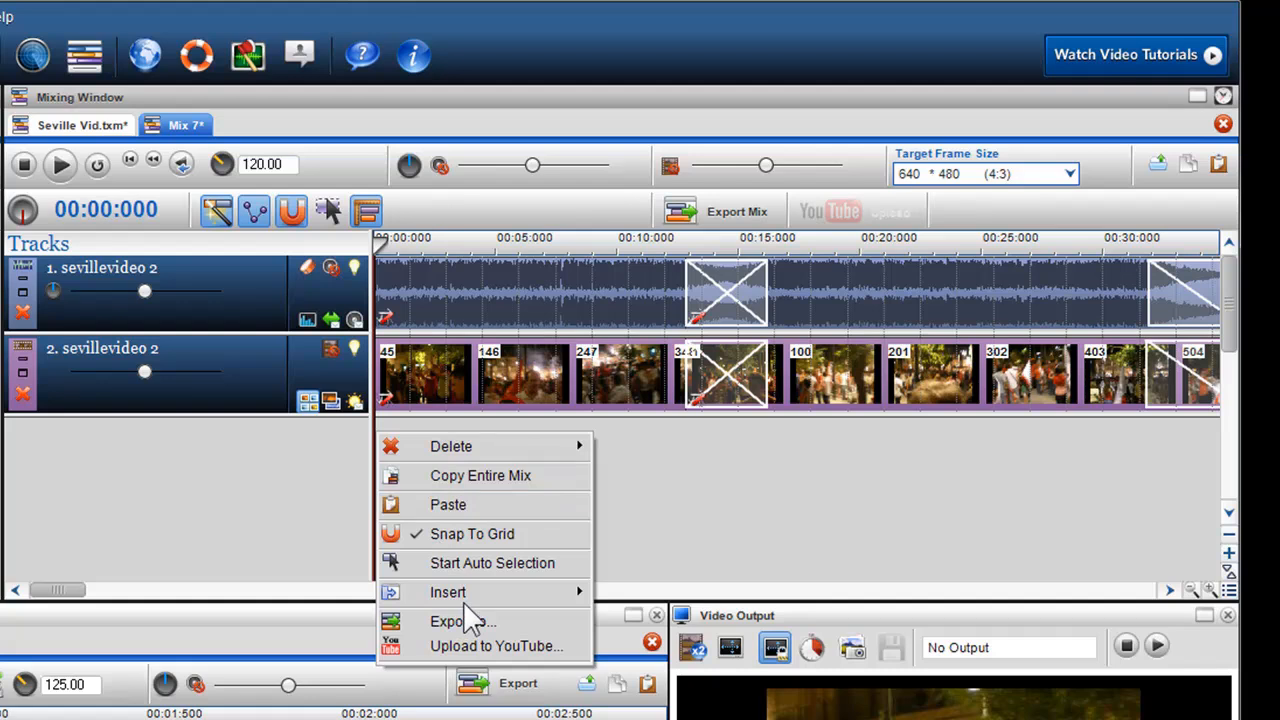
pyautogui.moveTo(448, 592)
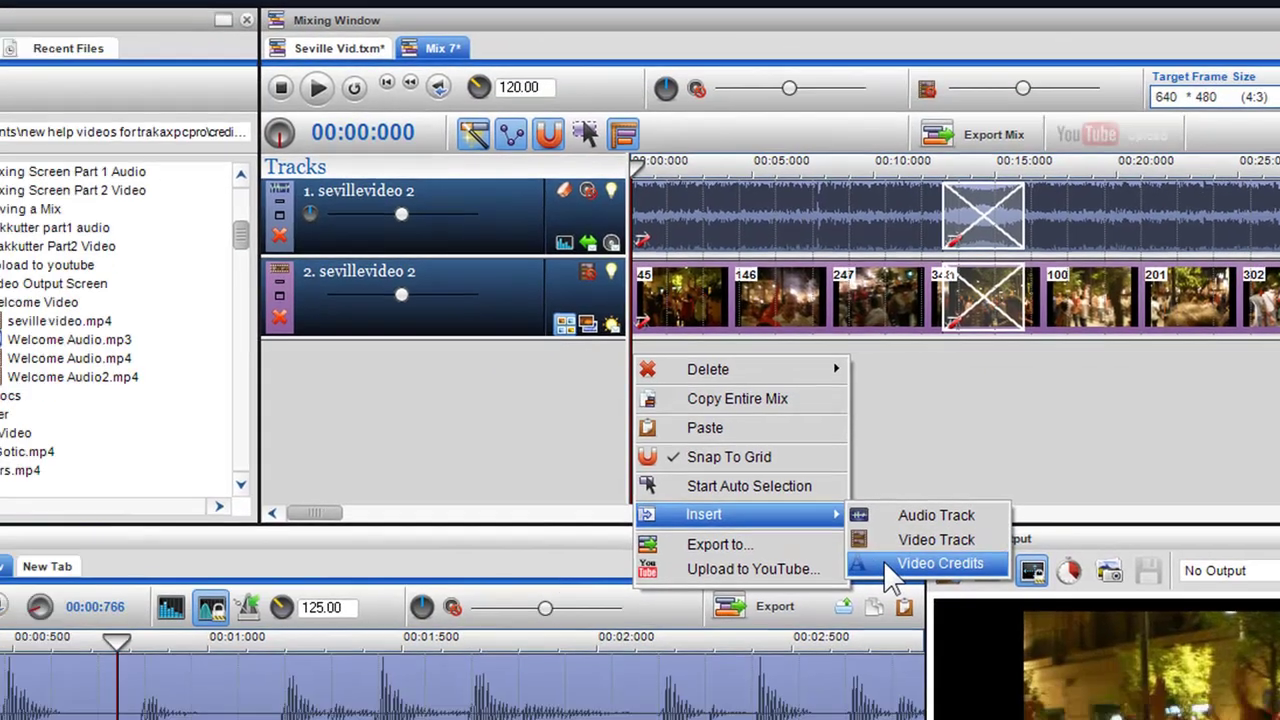
pyautogui.click(886, 566)
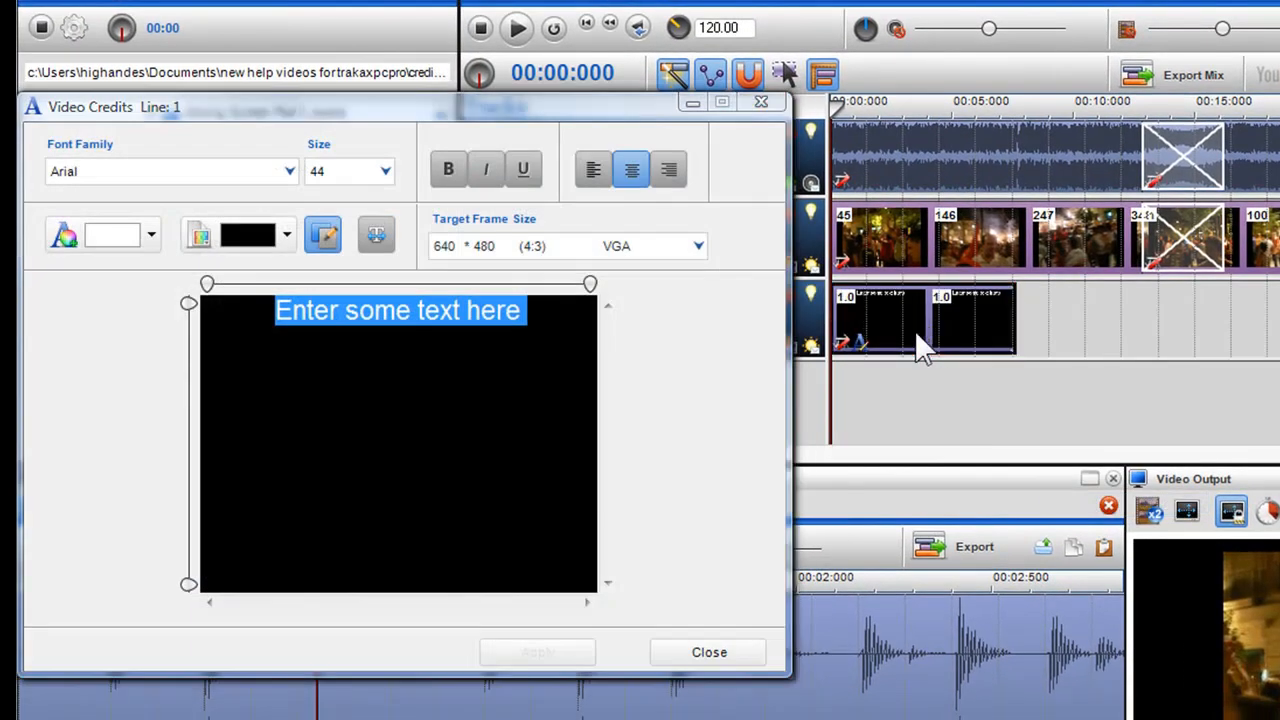
# Erase the placeholder caption in the credits editor ready for SEVILLE WIN THE UEFA CUP.
pyautogui.moveTo(470, 106); pyautogui.dragTo(517, 103)
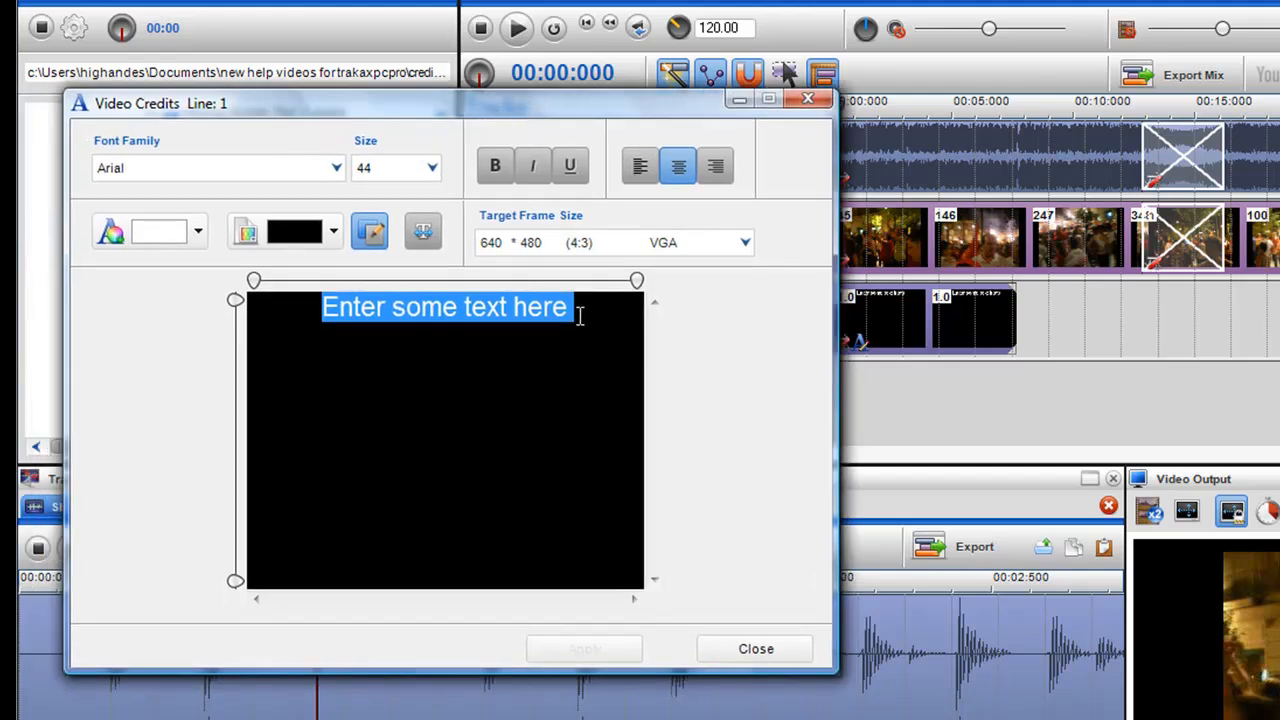
pyautogui.click(579, 315)
pyautogui.press('BackSpace')
pyautogui.press('BackSpace')
pyautogui.press('BackSpace')
pyautogui.press('BackSpace')
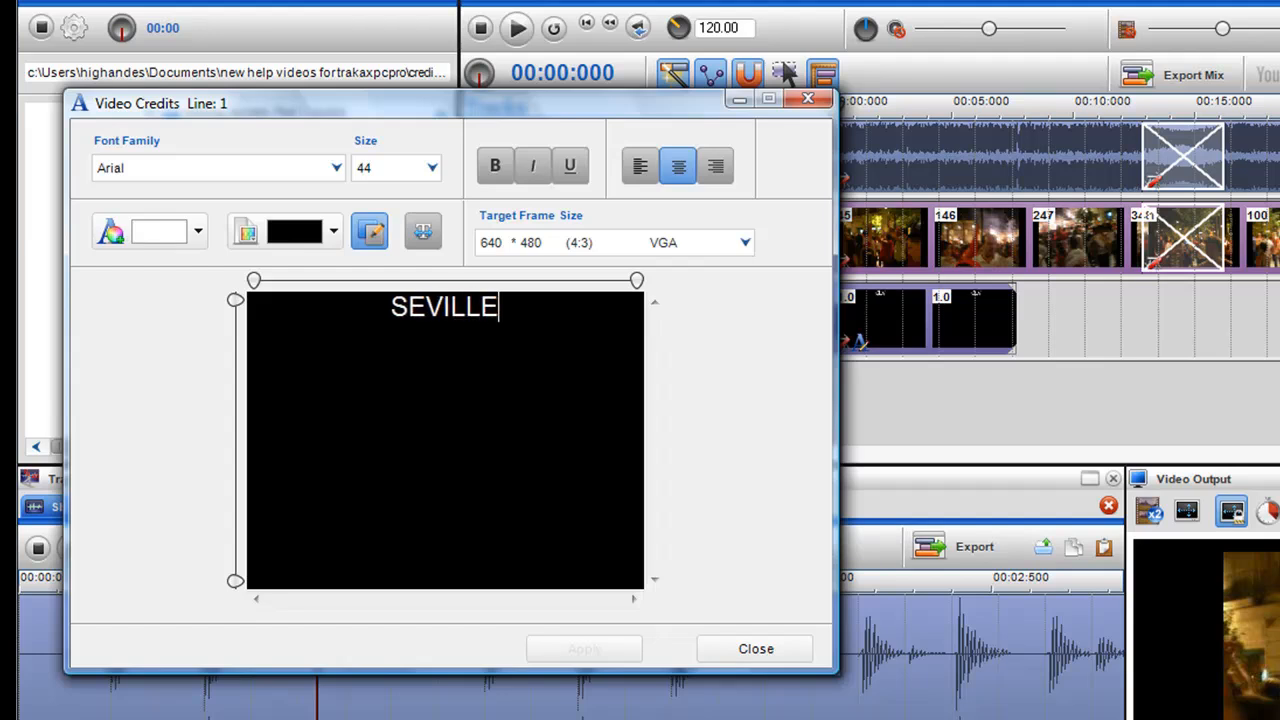
pyautogui.write('WI')
pyautogui.write('N THE ')
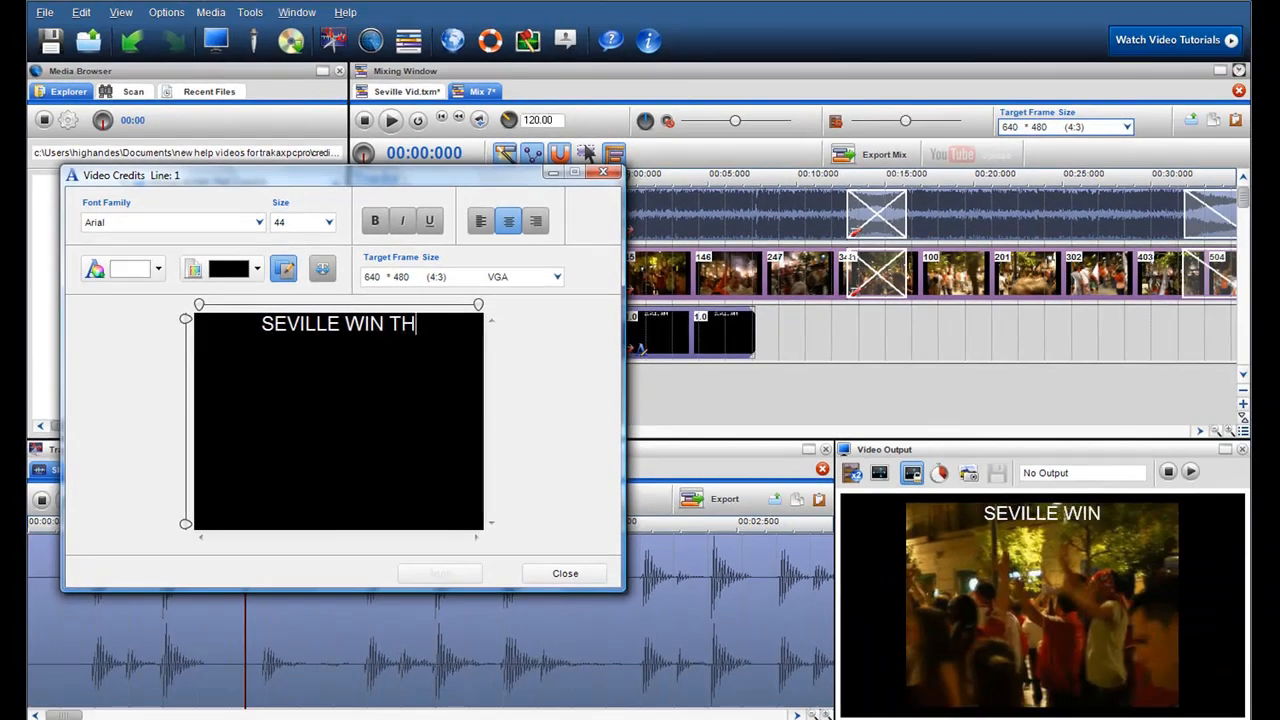
pyautogui.write('UEFA ')
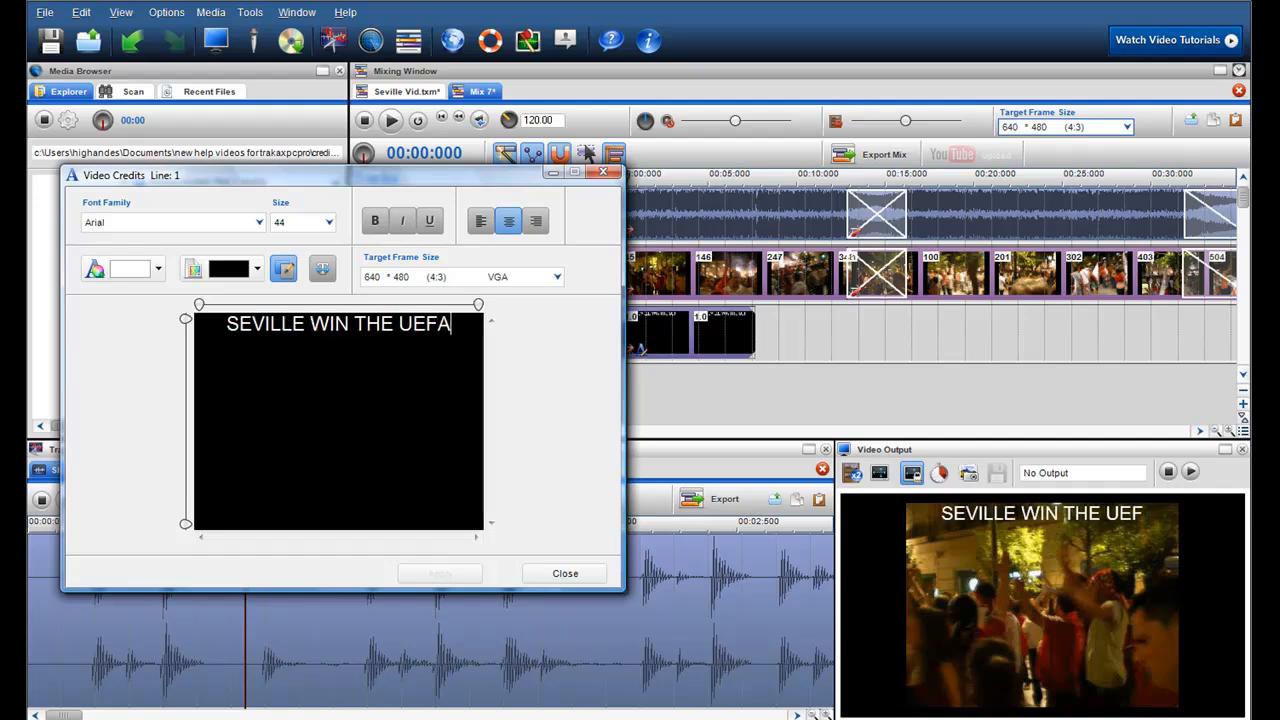
pyautogui.write('CUP')
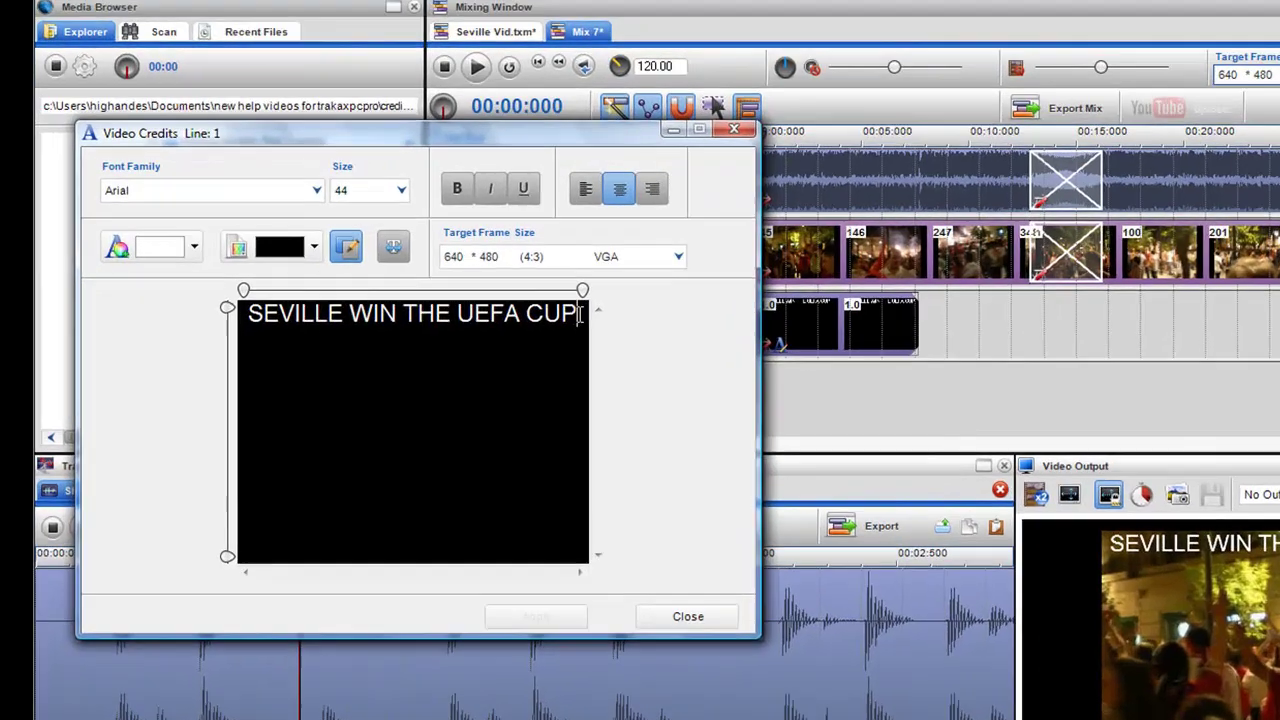
# Set the whole title in Whitney-Bold at size 48.
pyautogui.moveTo(472, 326); pyautogui.dragTo(203, 324)
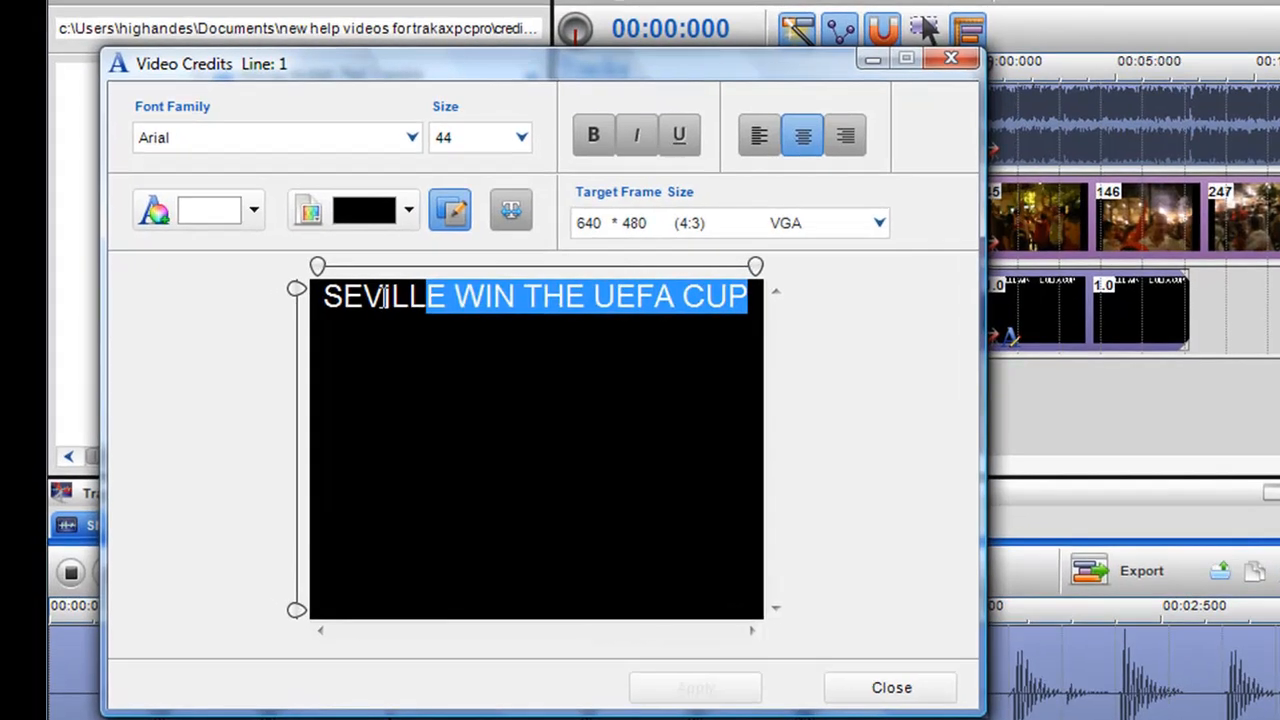
pyautogui.click(412, 140)
pyautogui.moveTo(412, 175); pyautogui.dragTo(411, 333)
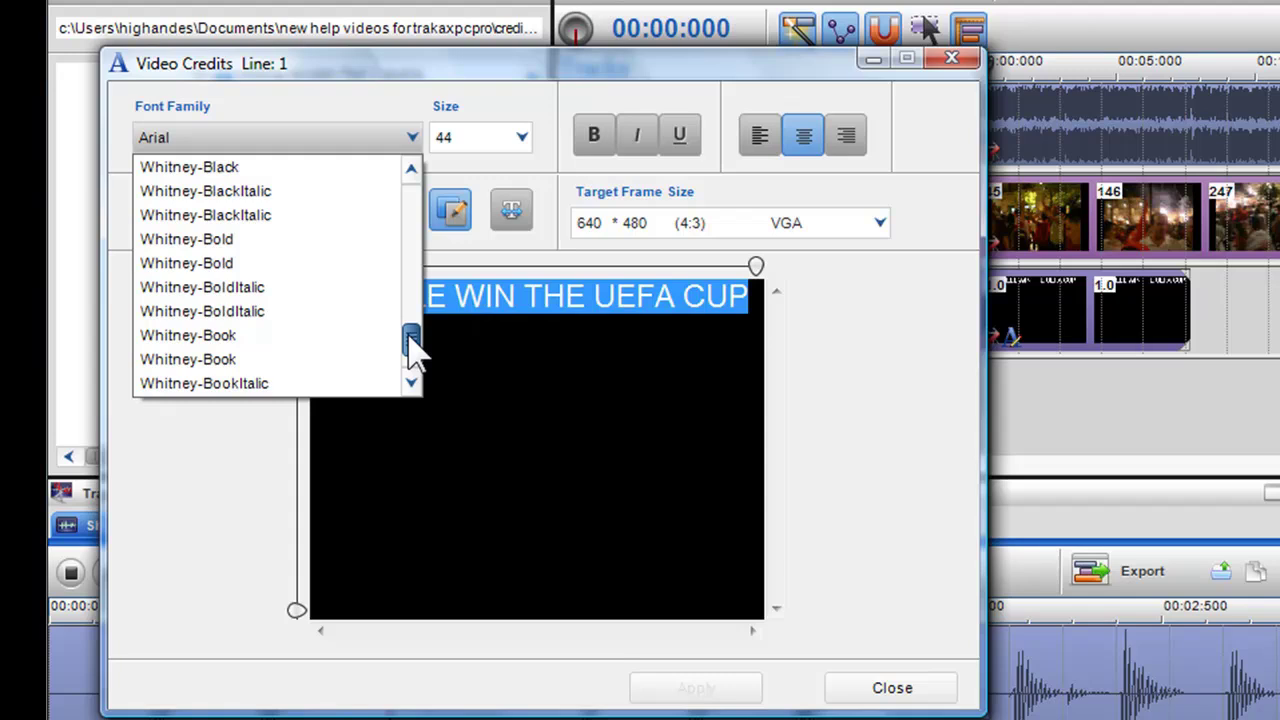
pyautogui.click(275, 263)
pyautogui.click(521, 137)
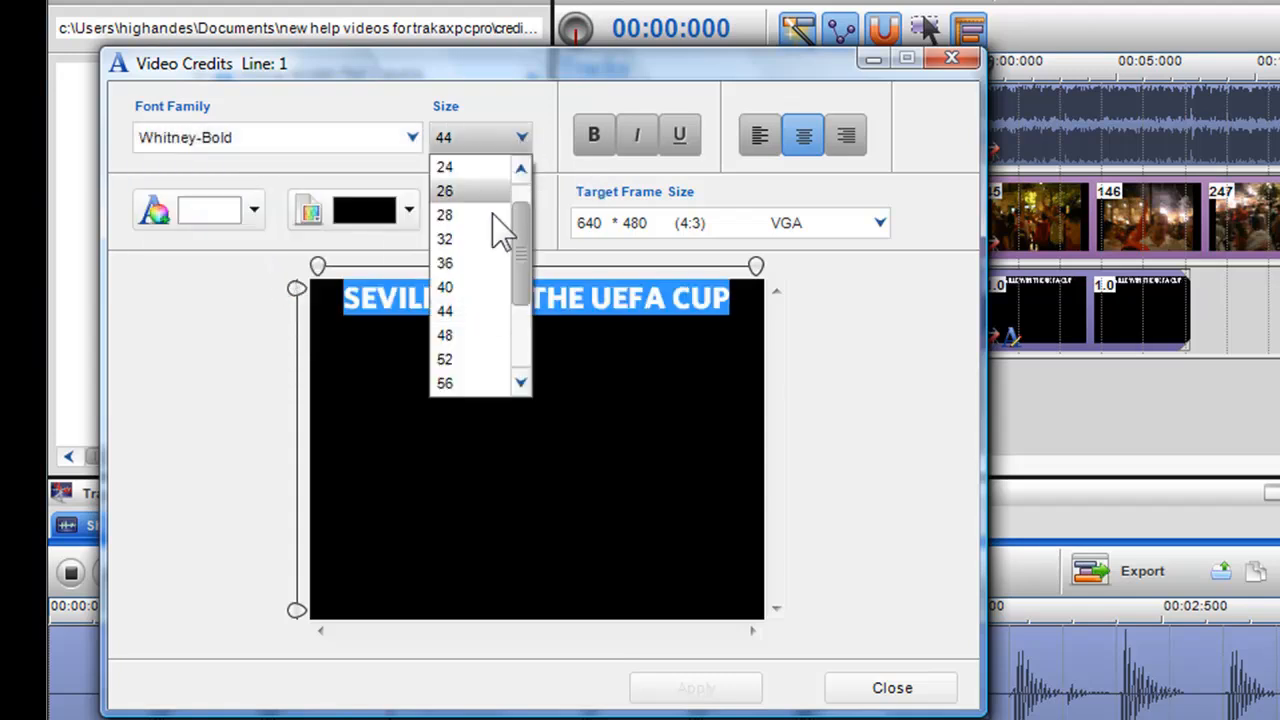
pyautogui.click(478, 338)
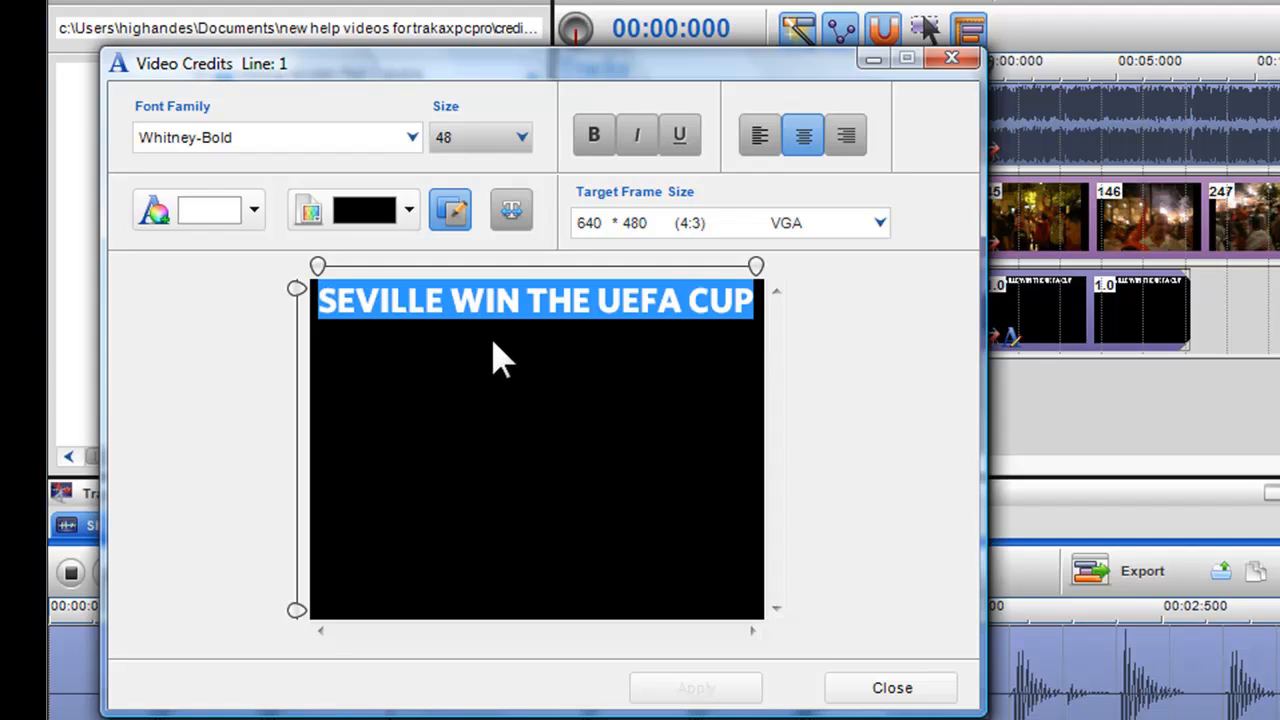
# Colour the words WIN and UEFA Fire Engine Red, leaving the rest white.
pyautogui.click(492, 340)
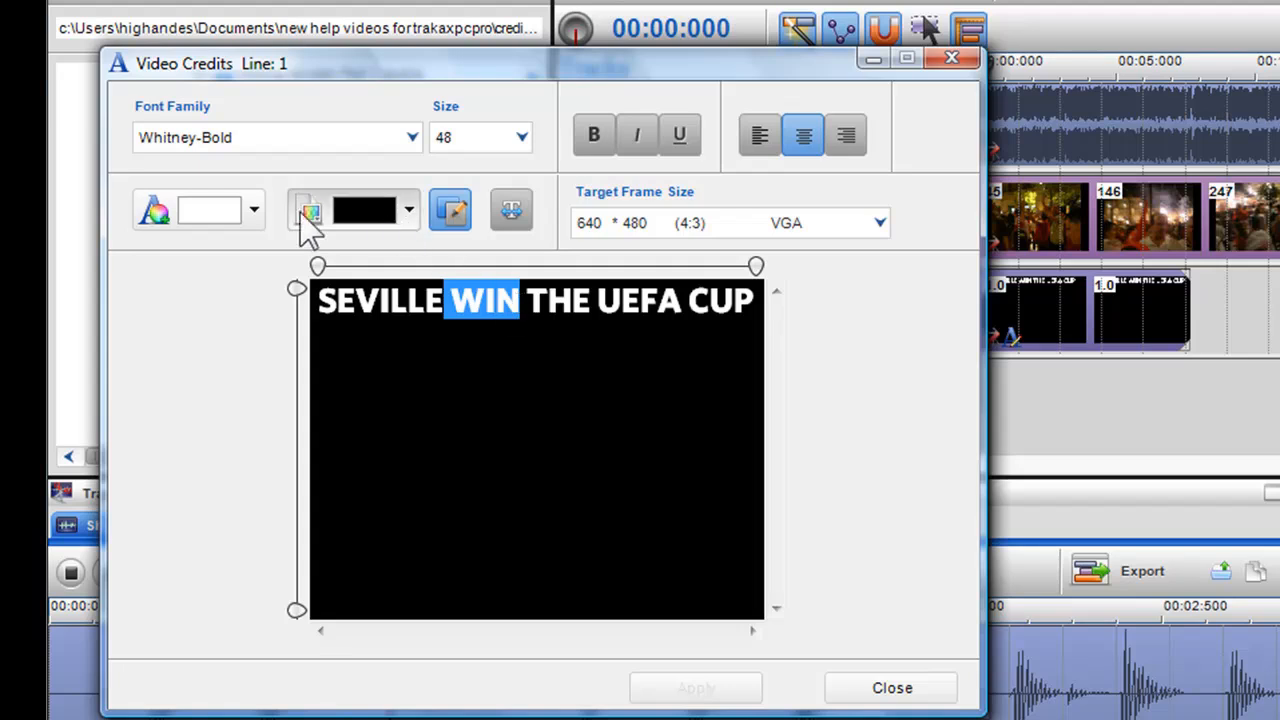
pyautogui.click(254, 210)
pyautogui.click(265, 335)
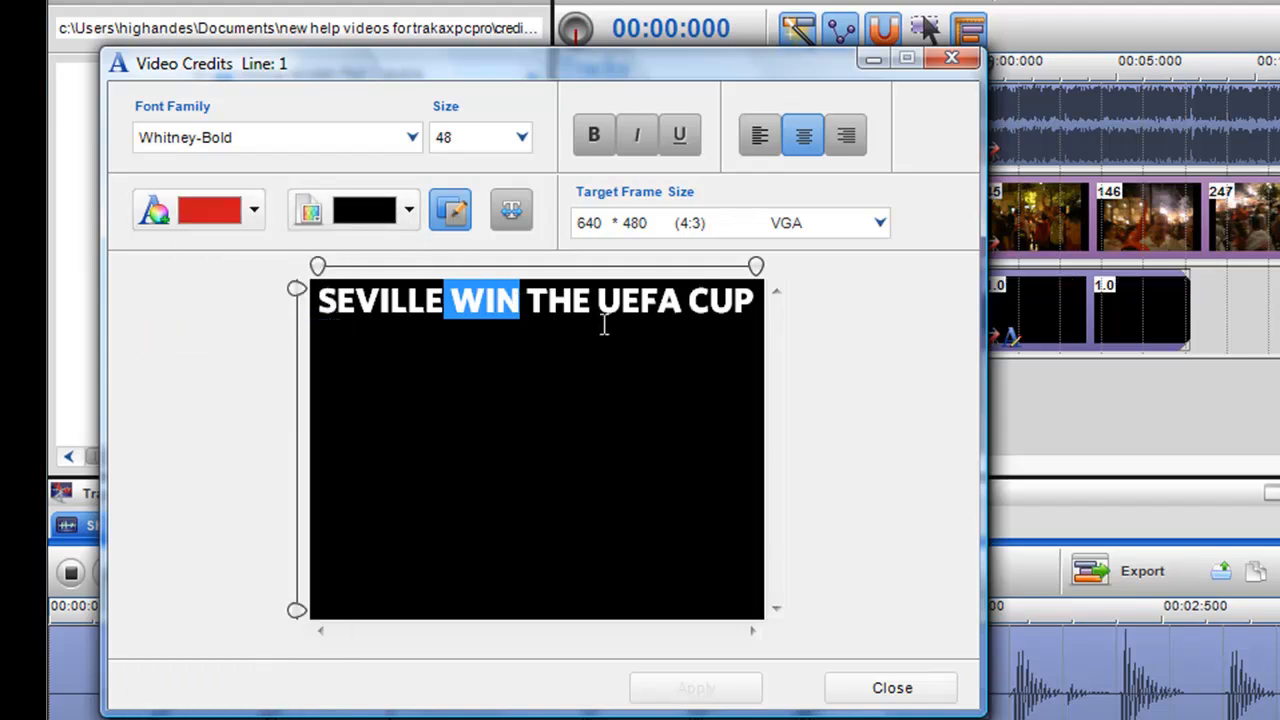
pyautogui.moveTo(598, 300); pyautogui.dragTo(683, 300)
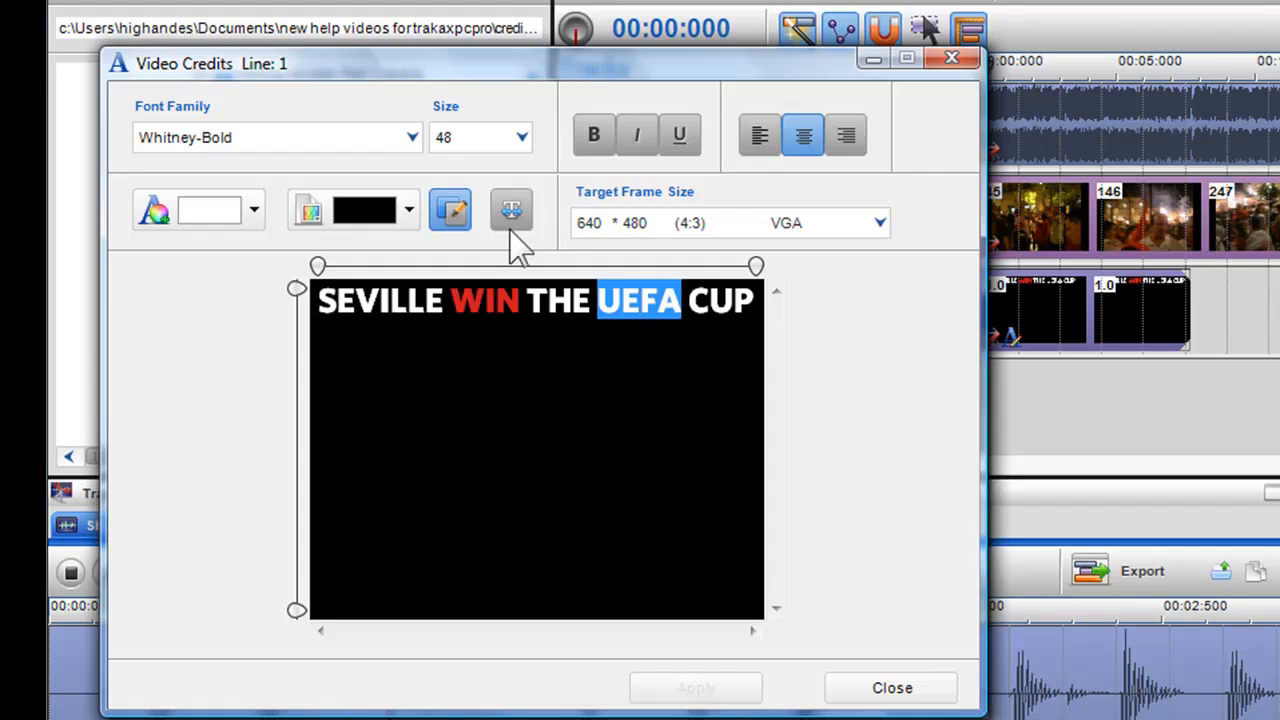
pyautogui.click(256, 212)
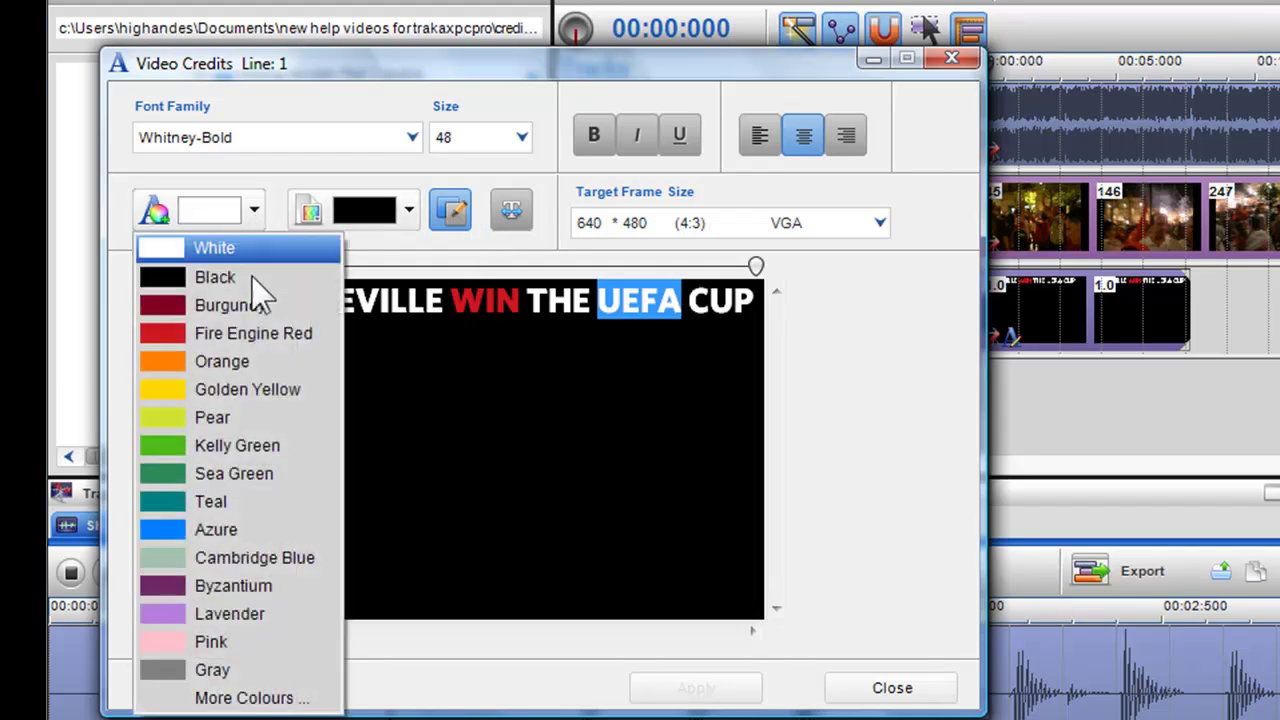
pyautogui.click(252, 333)
pyautogui.click(532, 403)
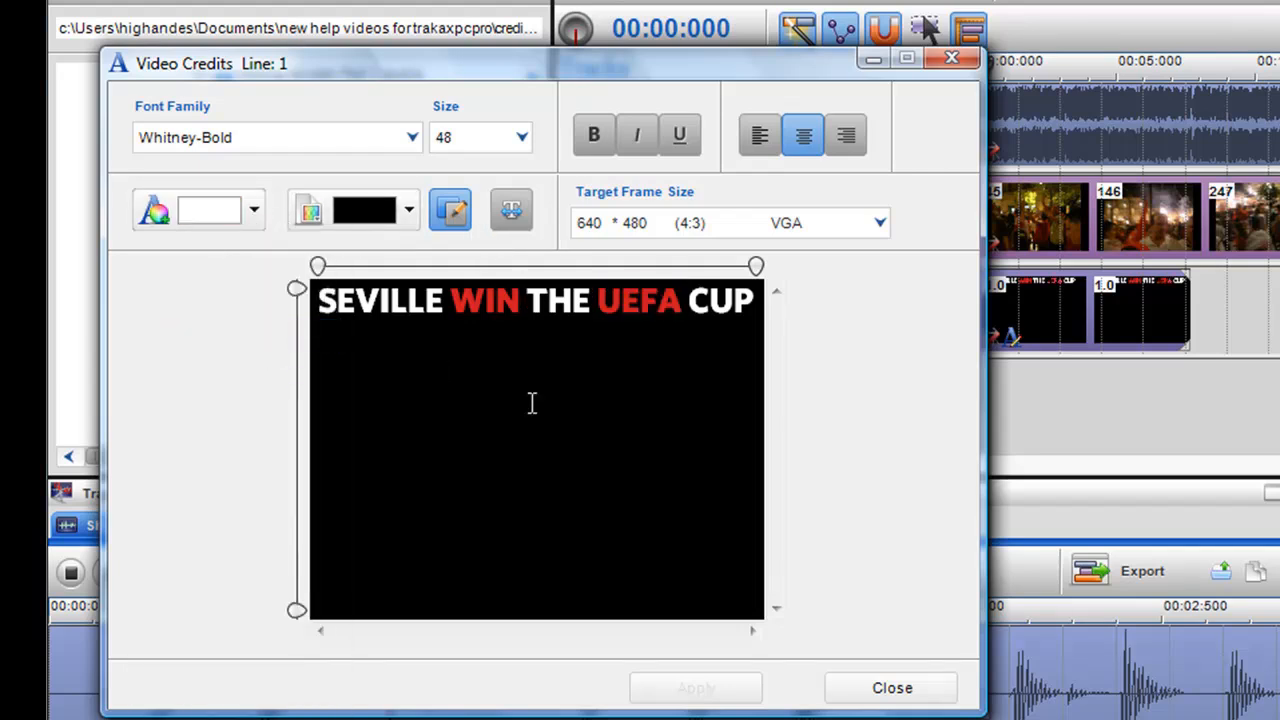
pyautogui.click(1031, 398)
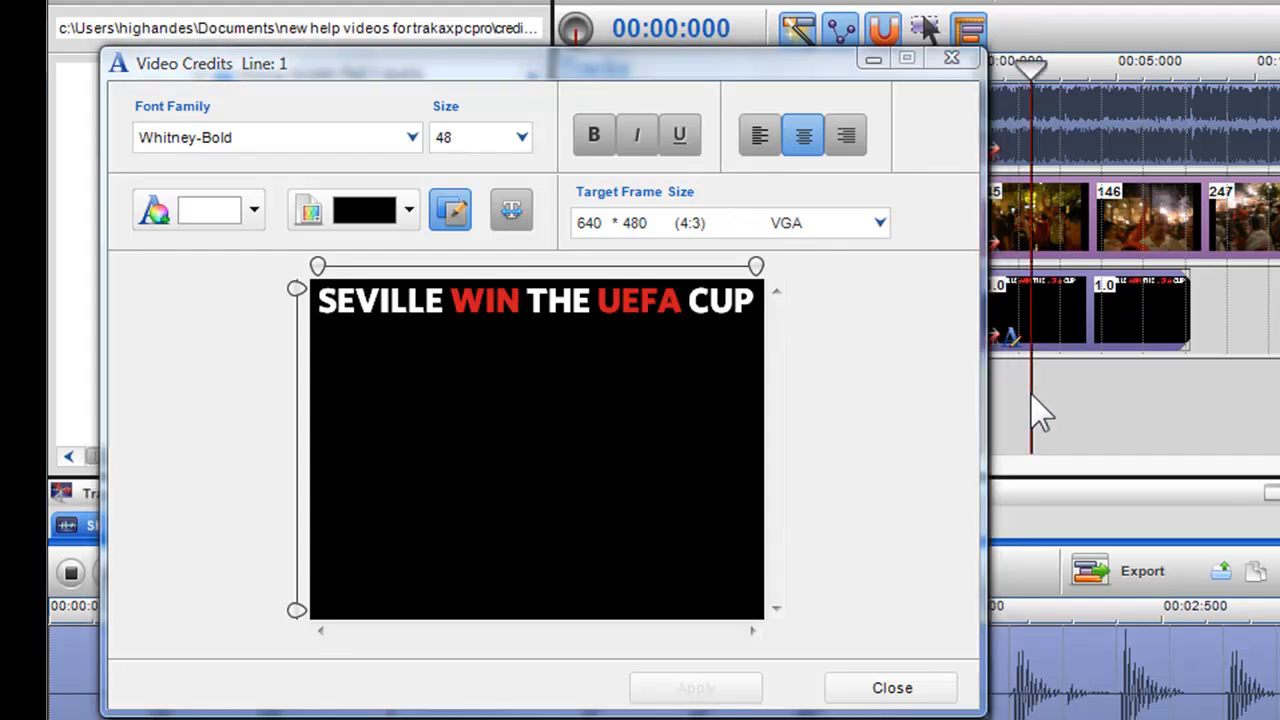
pyautogui.moveTo(1029, 390)
pyautogui.mouseDown()
pyautogui.moveTo(1151, 380)
pyautogui.moveTo(1028, 383)
pyautogui.moveTo(1129, 374)
pyautogui.moveTo(1084, 373)
pyautogui.mouseUp()
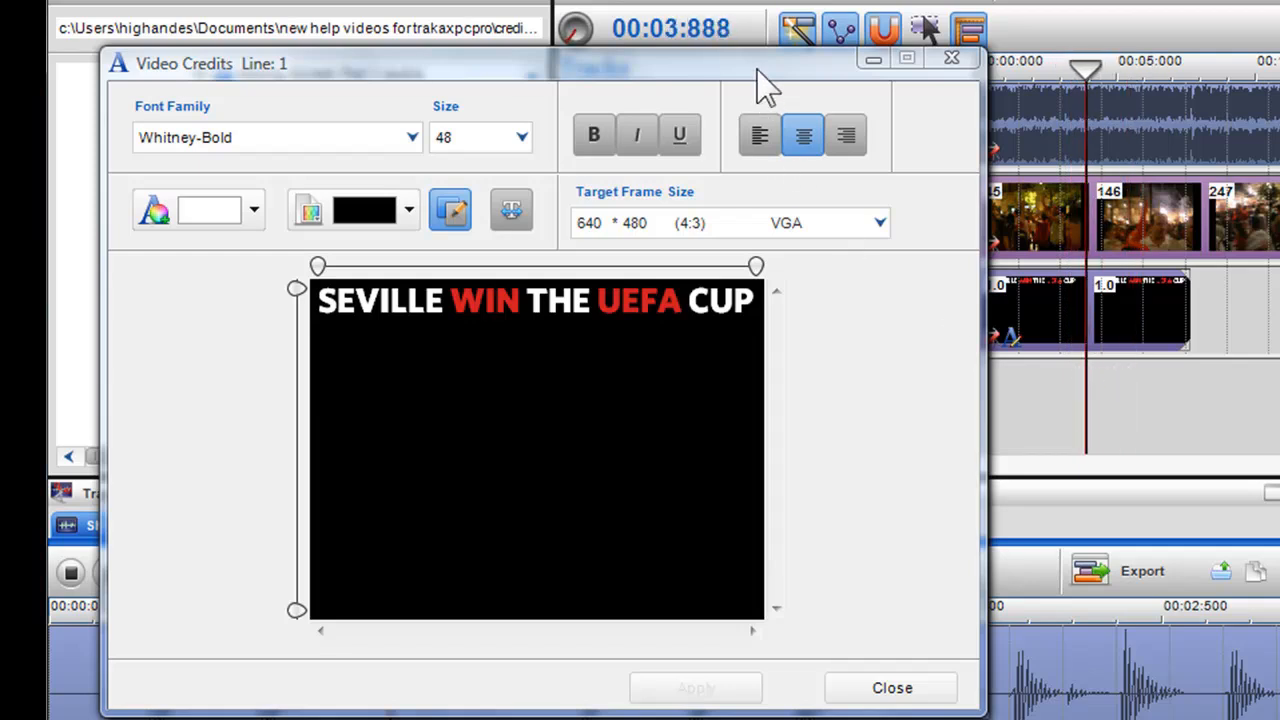
pyautogui.moveTo(757, 70); pyautogui.dragTo(719, 62)
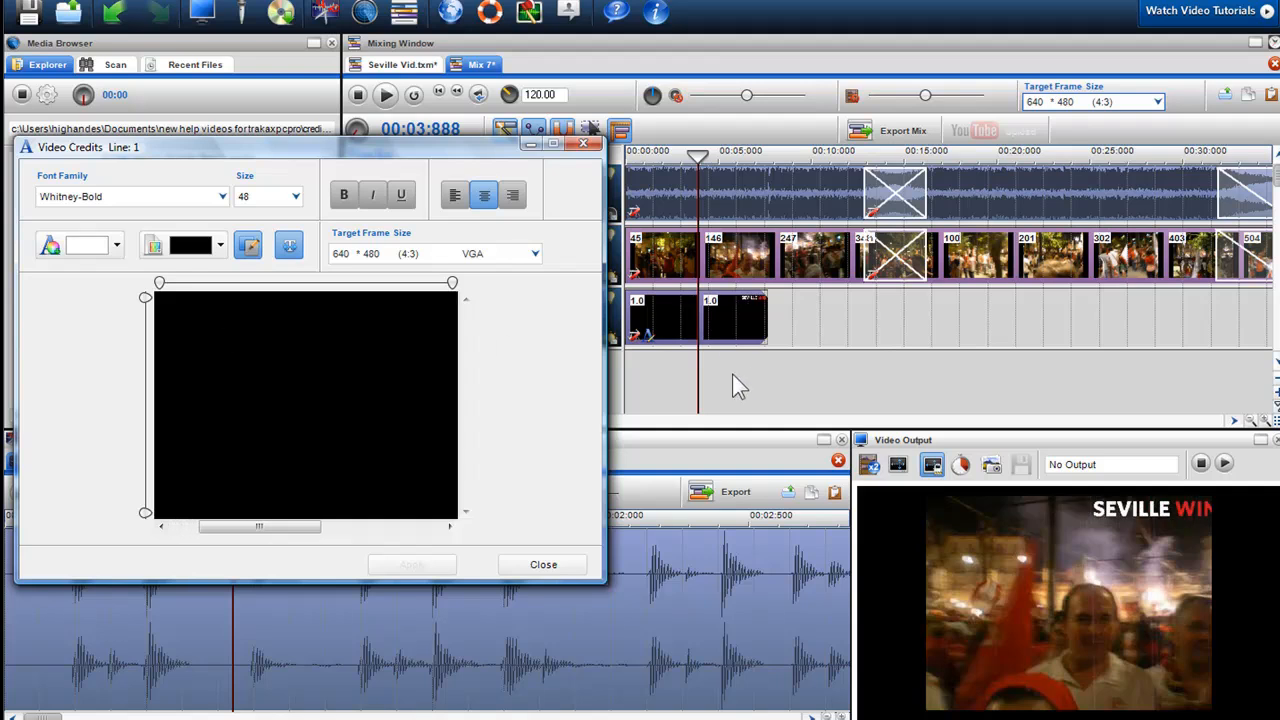
pyautogui.moveTo(698, 372); pyautogui.dragTo(736, 372)
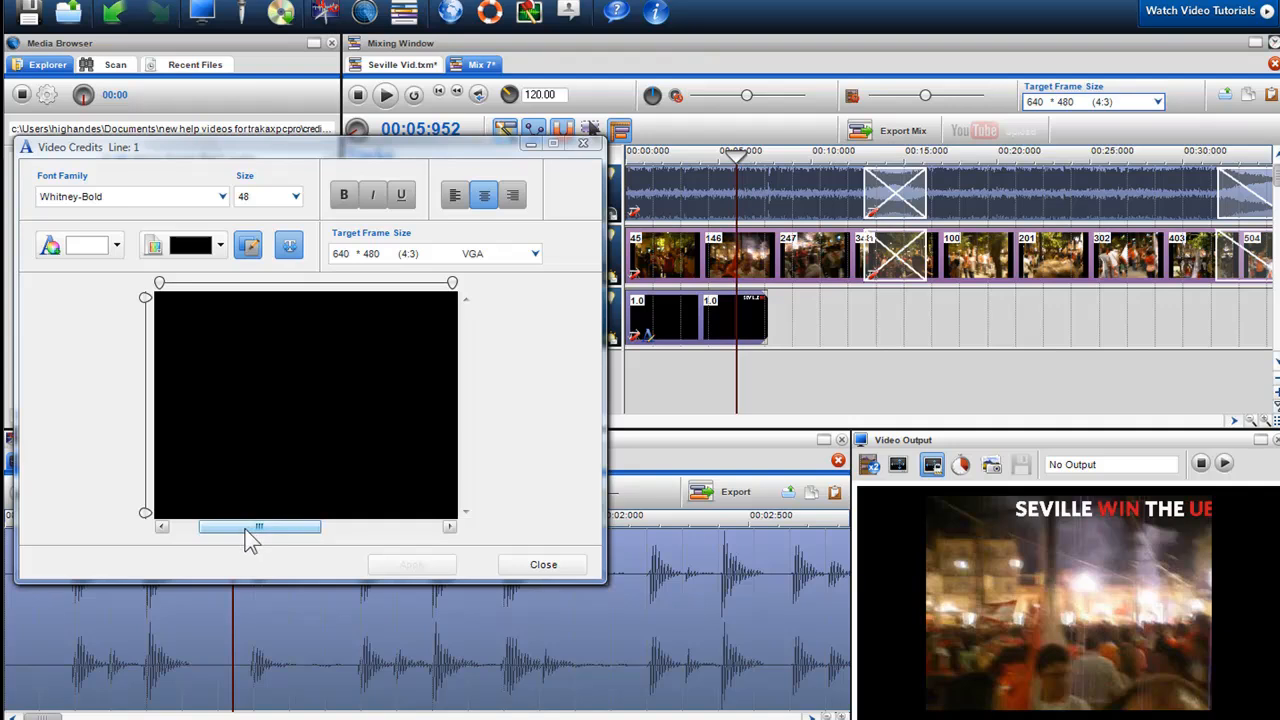
pyautogui.moveTo(250, 538); pyautogui.dragTo(284, 538)
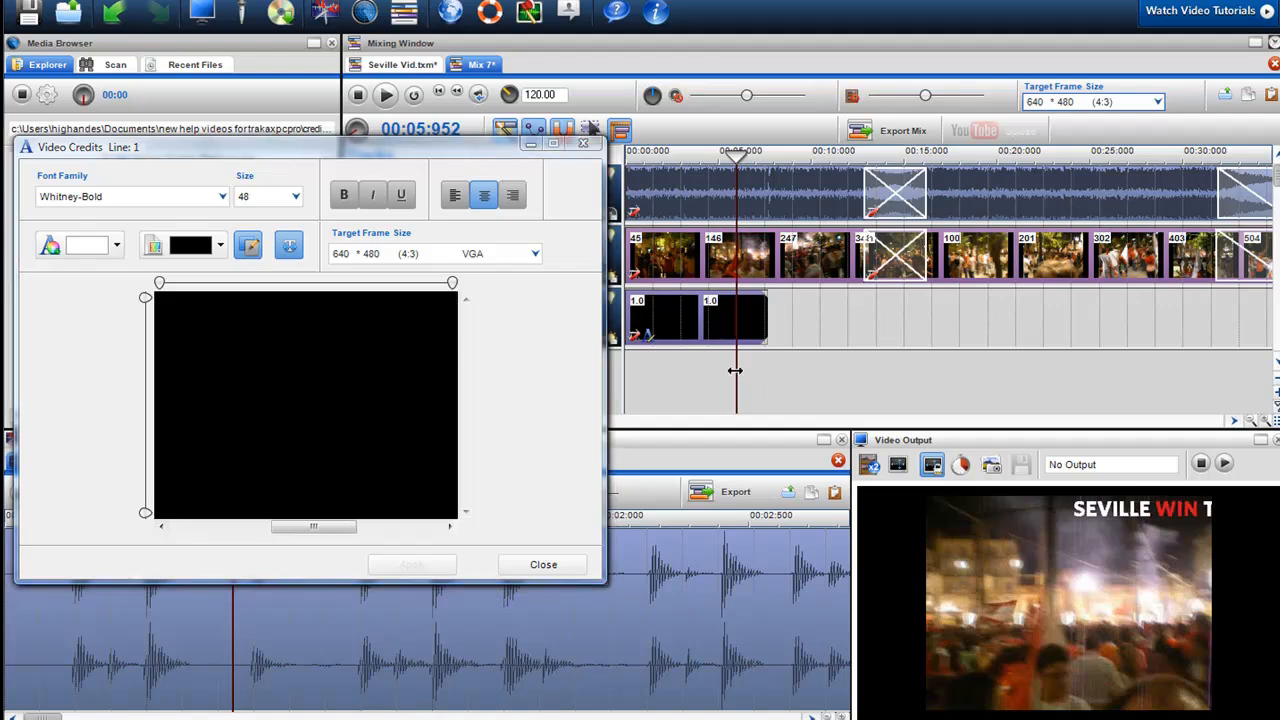
pyautogui.moveTo(737, 380)
pyautogui.mouseDown()
pyautogui.moveTo(753, 374)
pyautogui.moveTo(696, 372)
pyautogui.moveTo(769, 376)
pyautogui.mouseUp()
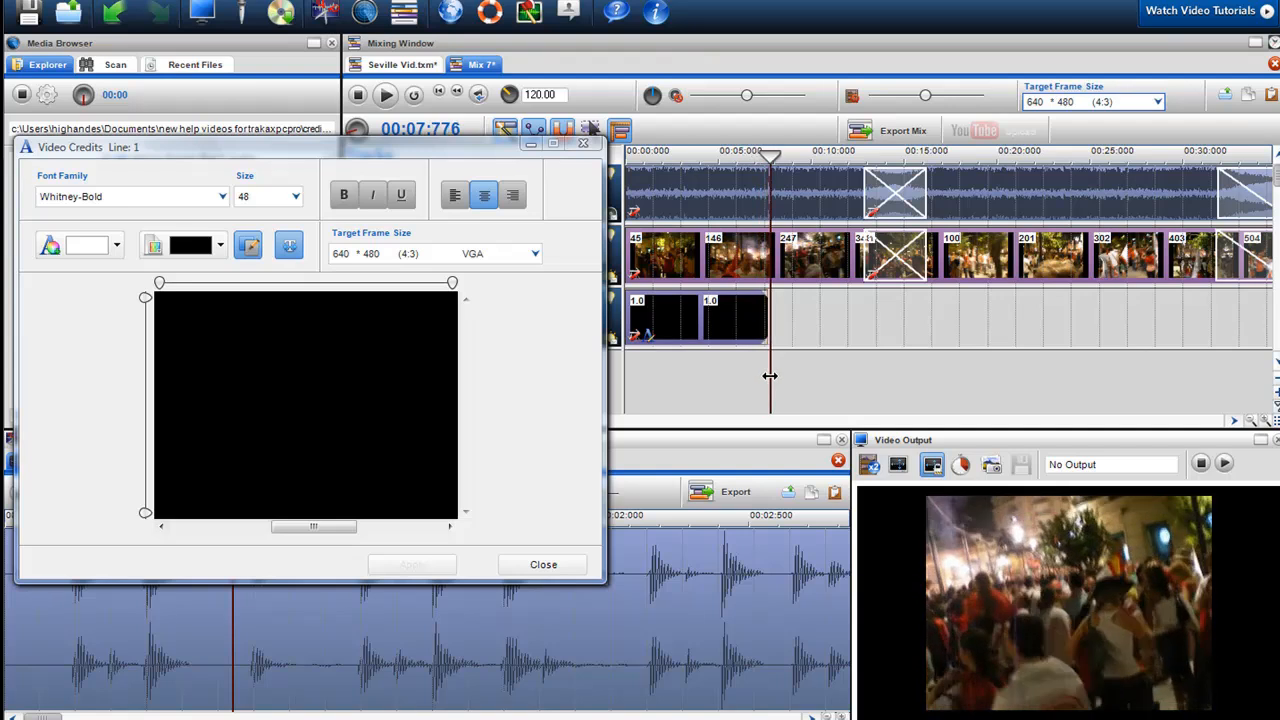
pyautogui.moveTo(349, 529); pyautogui.dragTo(472, 530)
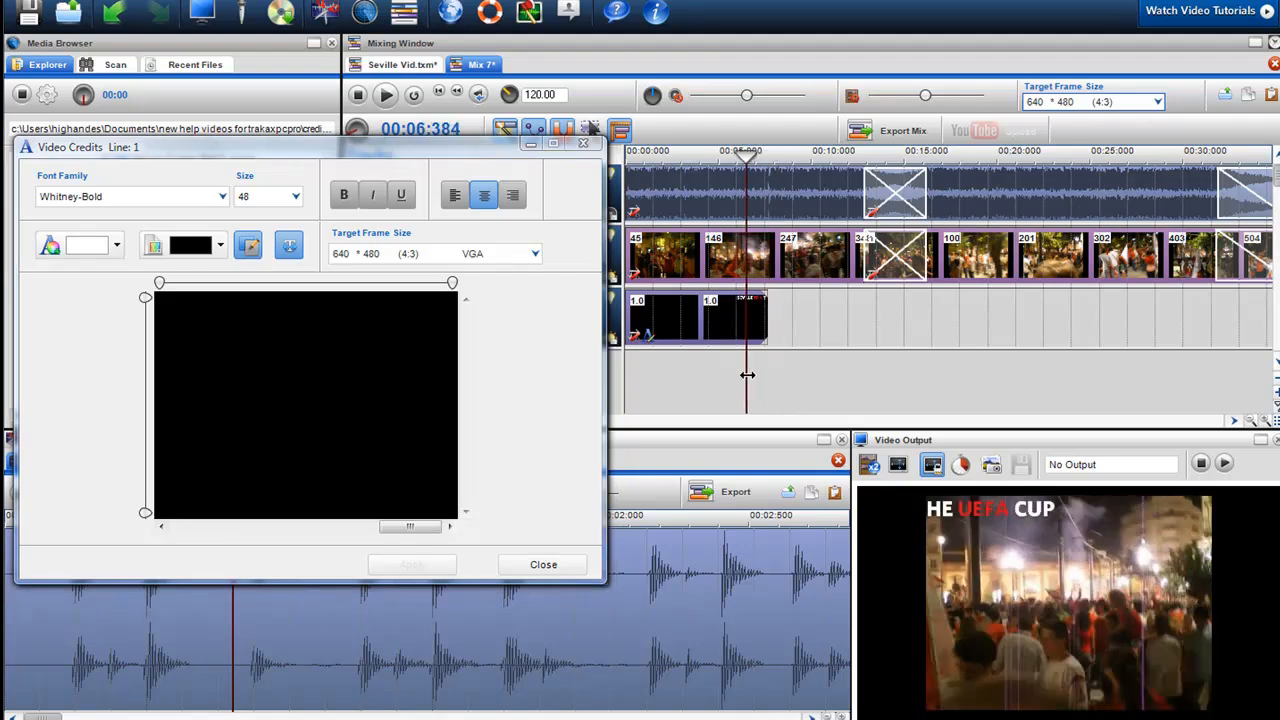
pyautogui.moveTo(747, 374)
pyautogui.mouseDown()
pyautogui.moveTo(657, 377)
pyautogui.moveTo(791, 383)
pyautogui.moveTo(645, 381)
pyautogui.moveTo(710, 378)
pyautogui.mouseUp()
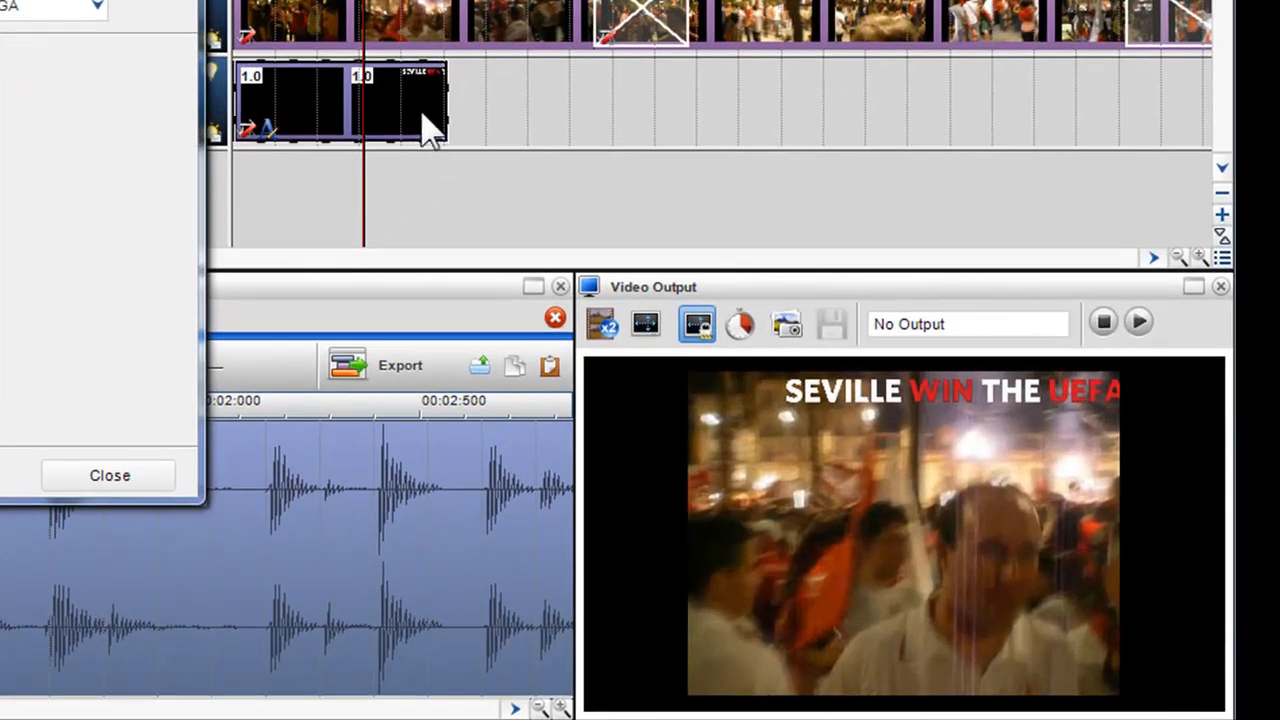
# Shorten the title clip to about two seconds, then stretch it back to roughly 00:07:440.
pyautogui.moveTo(428, 128)
pyautogui.mouseDown()
pyautogui.moveTo(443, 110)
pyautogui.moveTo(292, 128)
pyautogui.mouseUp()
pyautogui.moveTo(362, 182)
pyautogui.mouseDown()
pyautogui.moveTo(237, 177)
pyautogui.moveTo(279, 177)
pyautogui.mouseUp()
pyautogui.moveTo(286, 118)
pyautogui.mouseDown()
pyautogui.moveTo(434, 123)
pyautogui.moveTo(433, 143)
pyautogui.mouseUp()
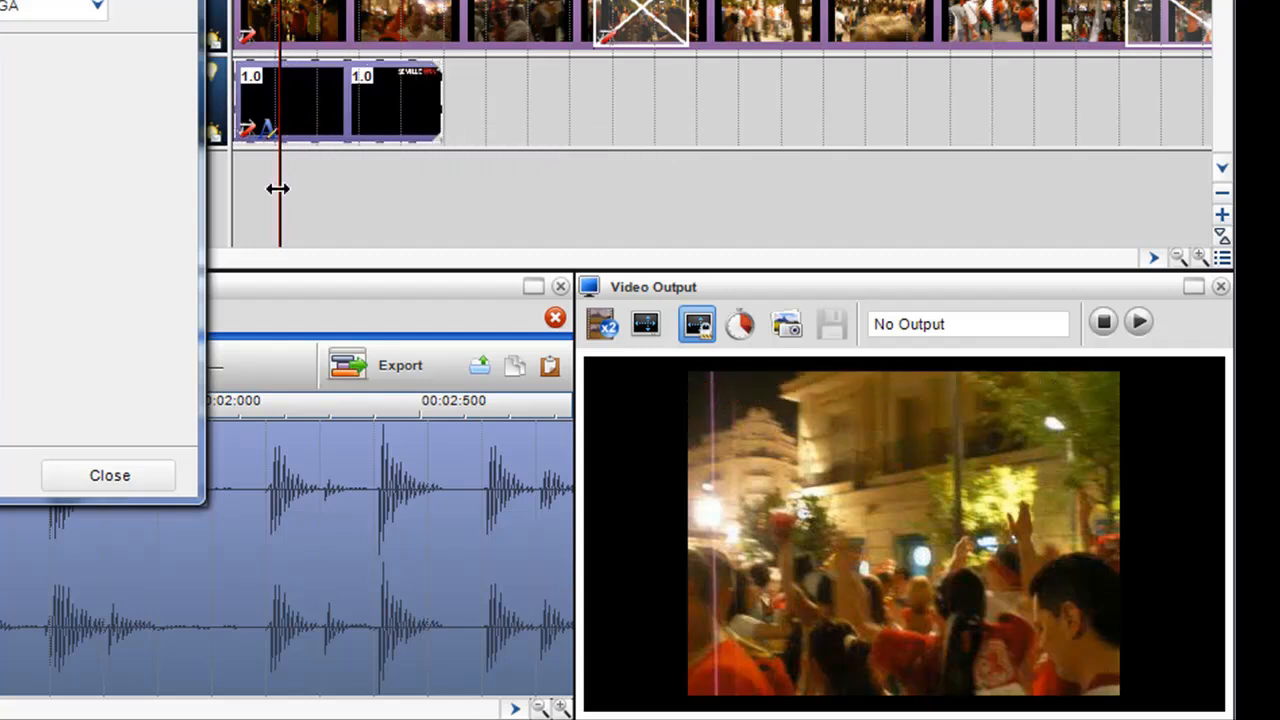
pyautogui.moveTo(277, 188)
pyautogui.mouseDown()
pyautogui.moveTo(556, 425)
pyautogui.moveTo(594, 423)
pyautogui.mouseUp()
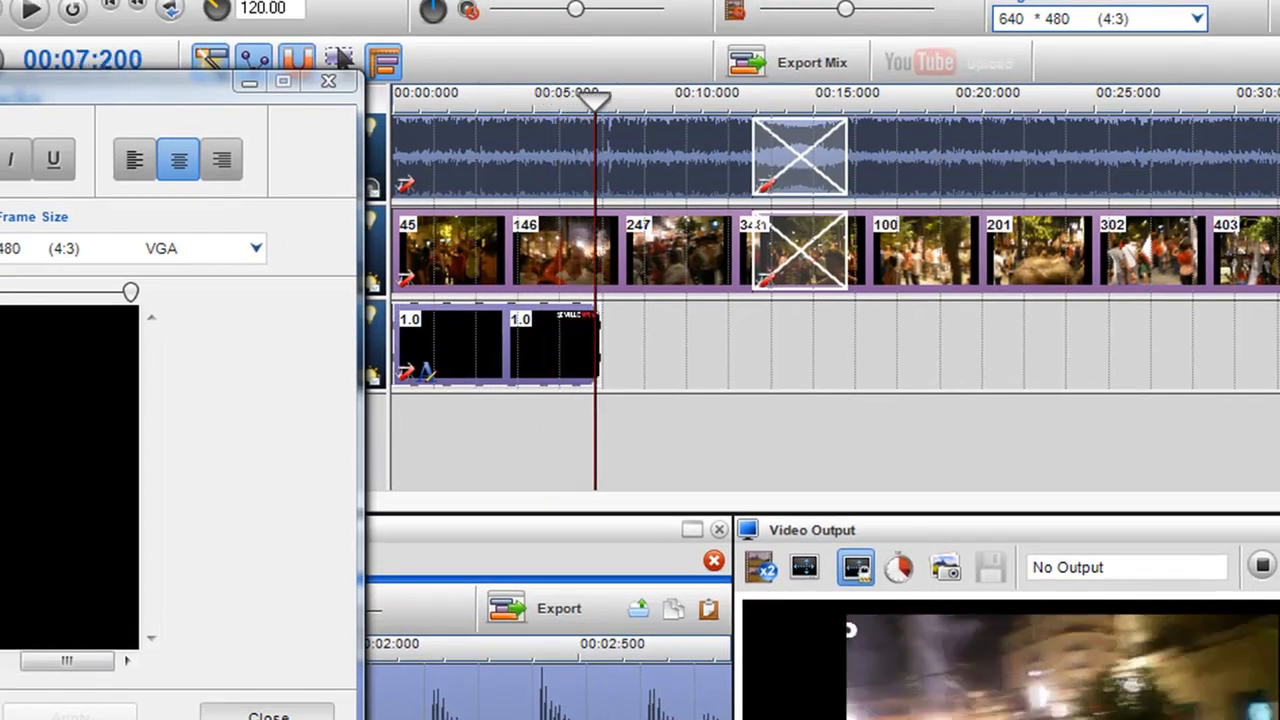
# Close the text settings and copy the title text segment.
pyautogui.click(300, 712)
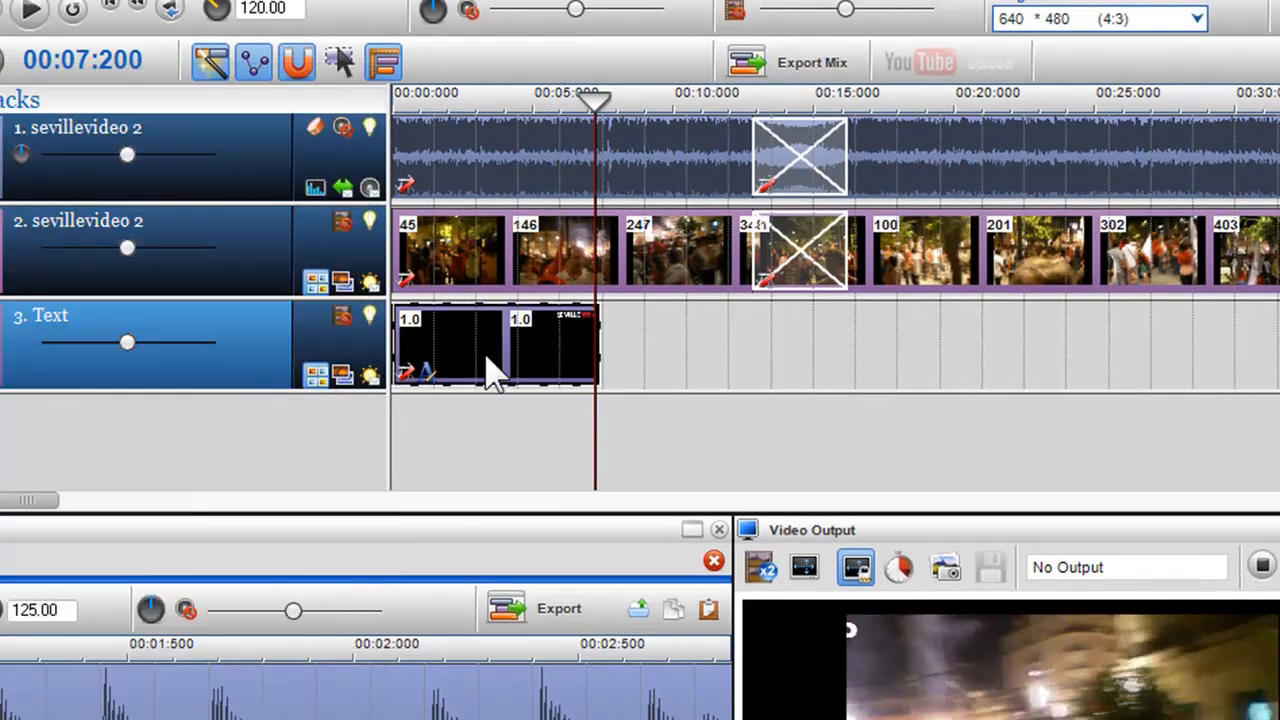
pyautogui.click(463, 414)
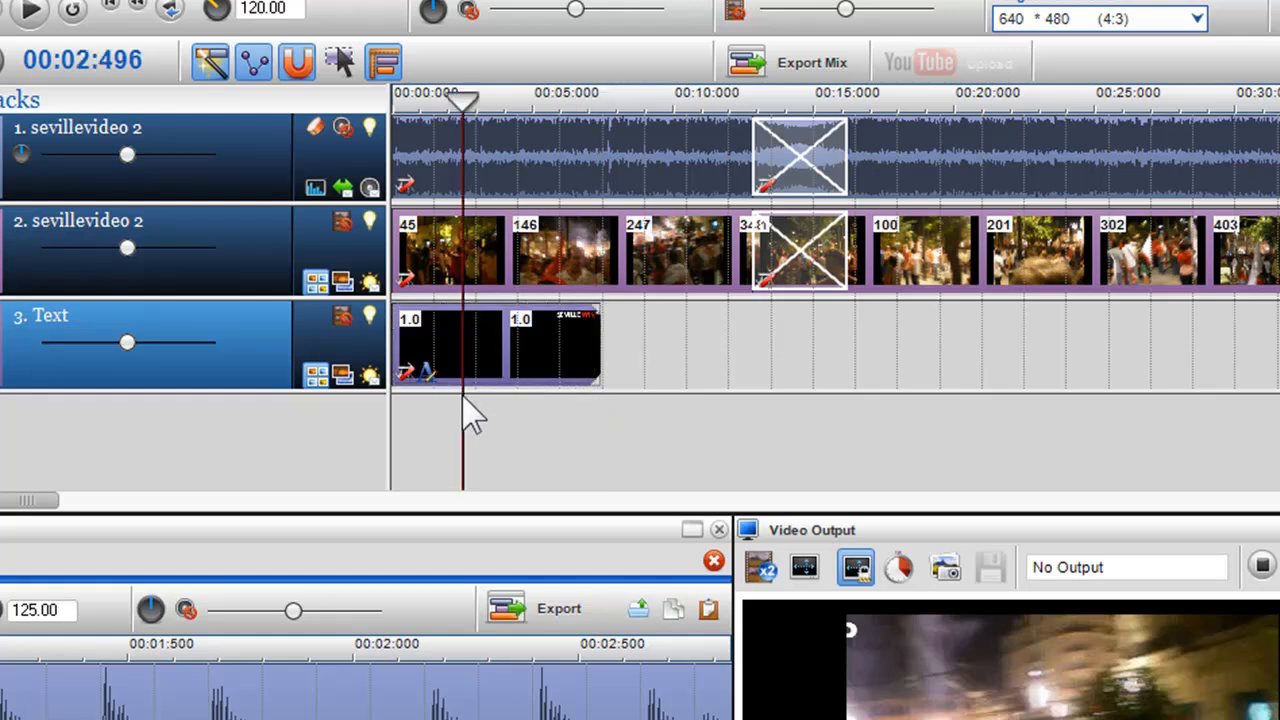
pyautogui.click(519, 412)
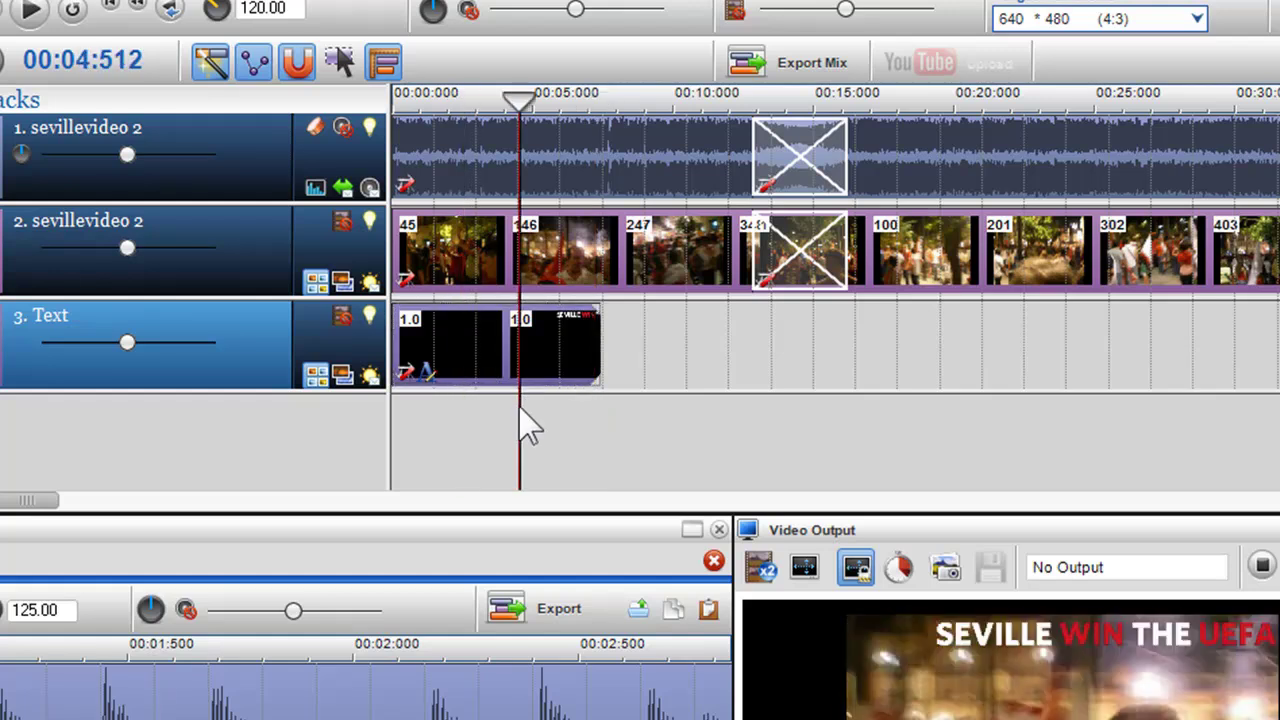
pyautogui.rightClick(486, 366)
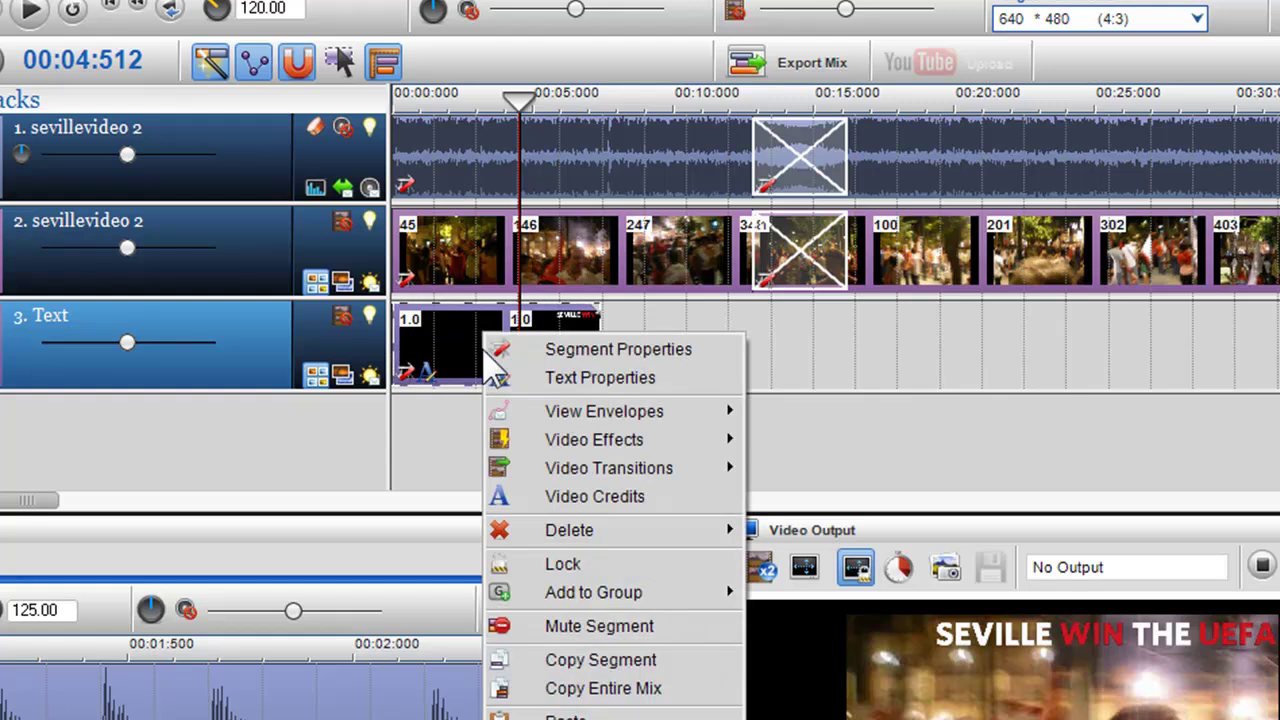
pyautogui.click(586, 664)
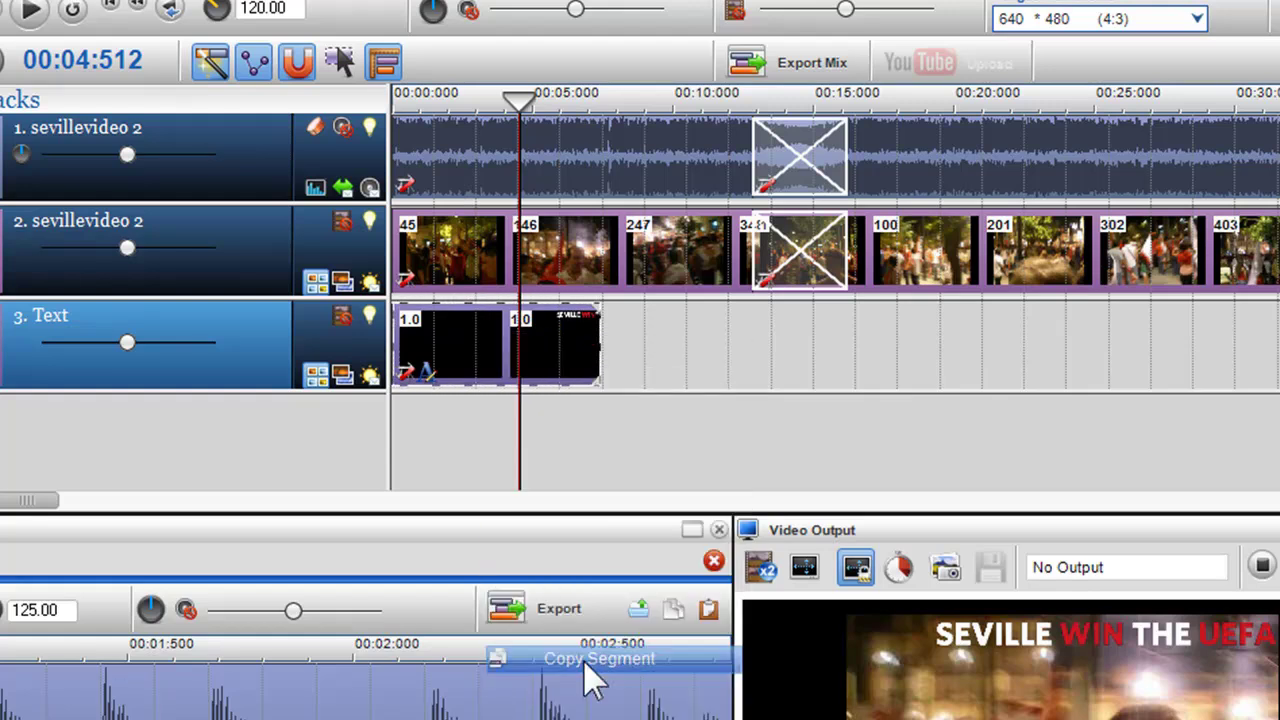
# Paste the copied title onto a new Text track and bring up its credits text settings.
pyautogui.rightClick(405, 432)
pyautogui.click(450, 524)
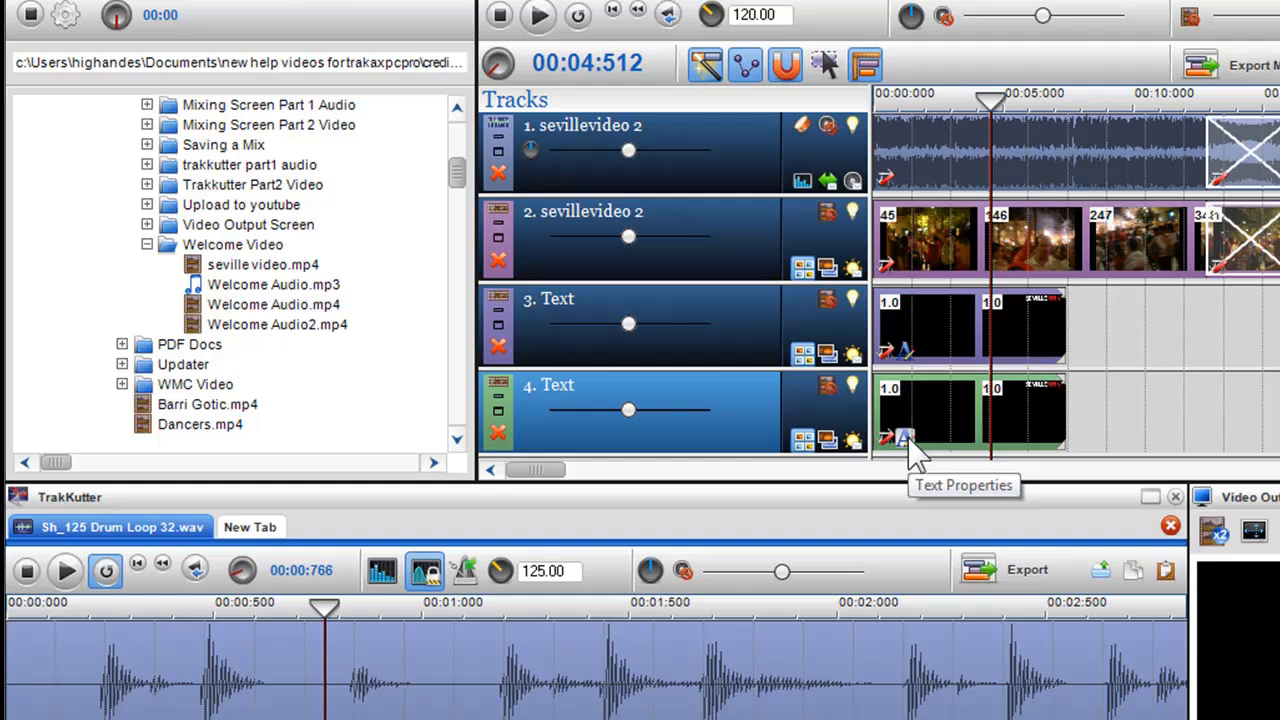
pyautogui.click(910, 443)
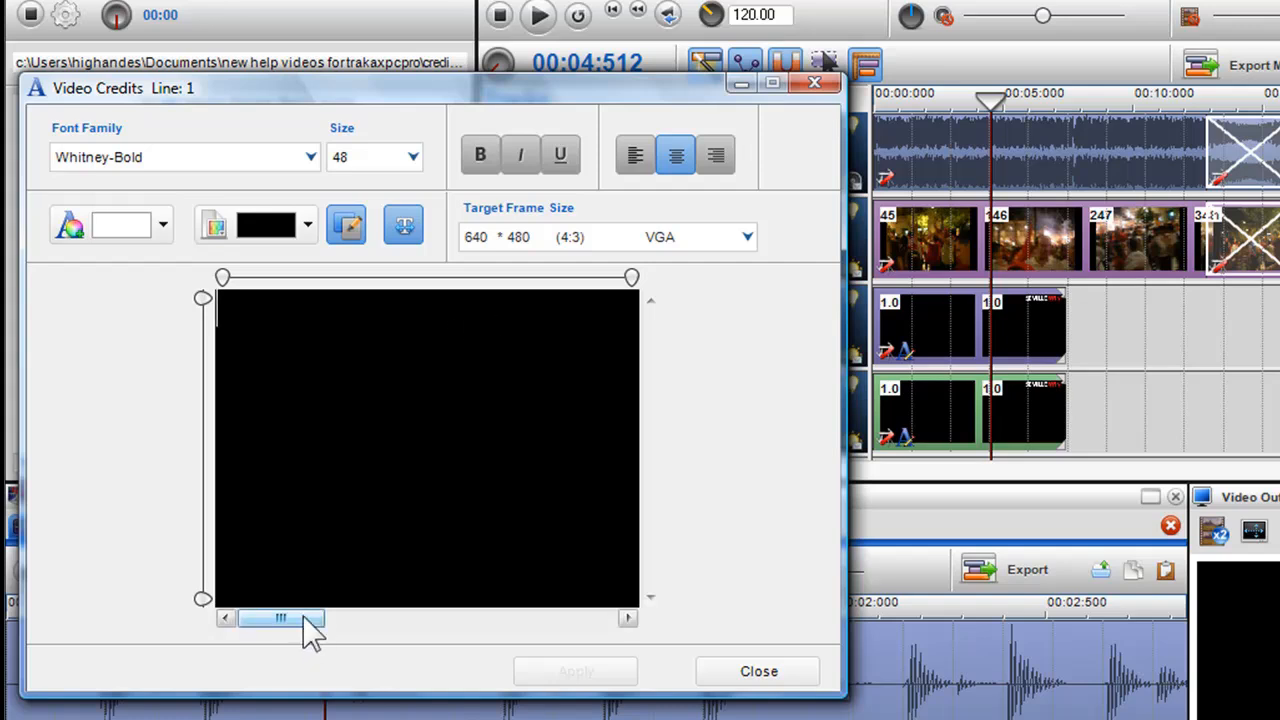
pyautogui.moveTo(312, 628); pyautogui.dragTo(506, 628)
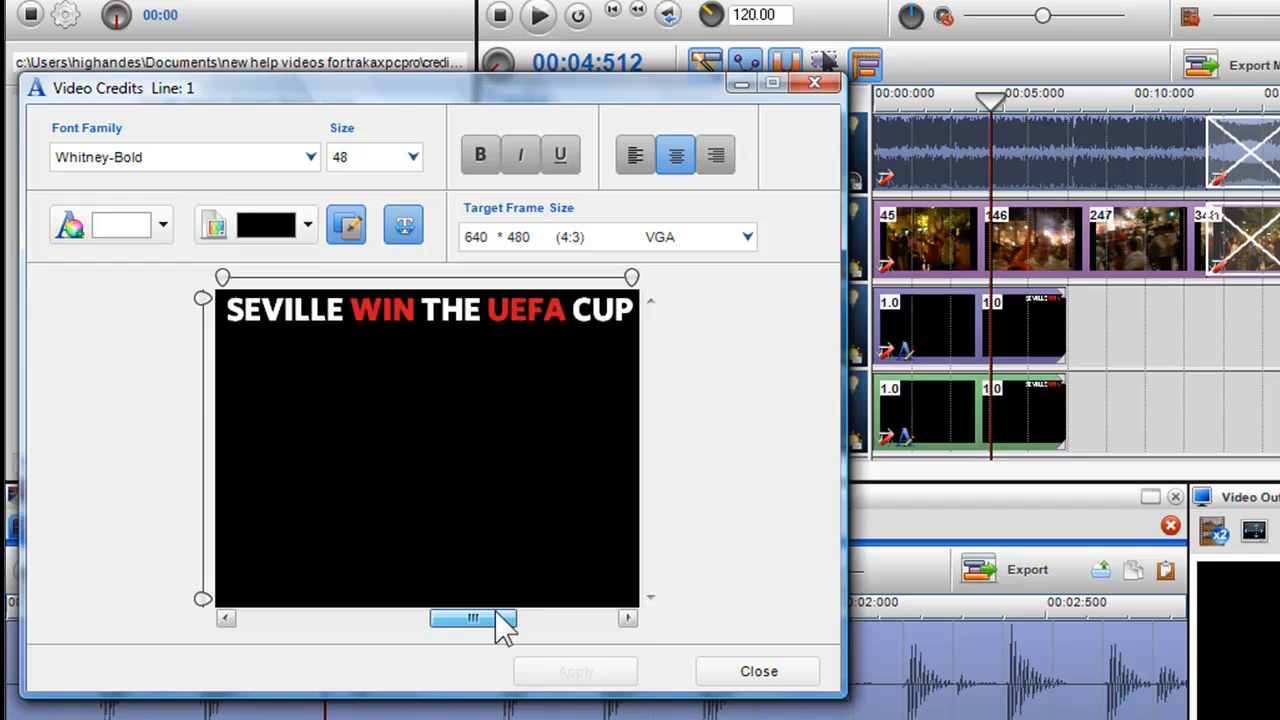
# Drag the copied title's top margin down so it sits at the frame bottom, and check both positions.
pyautogui.moveTo(993, 421); pyautogui.dragTo(1003, 420)
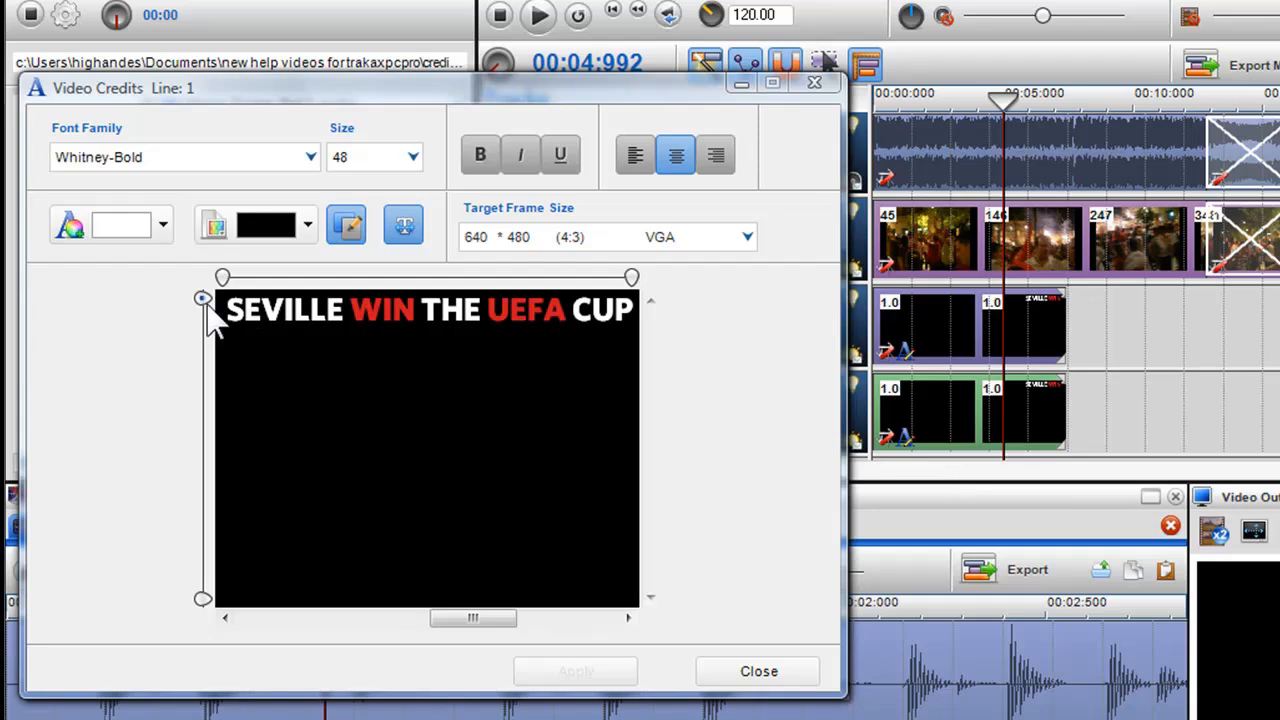
pyautogui.moveTo(203, 298)
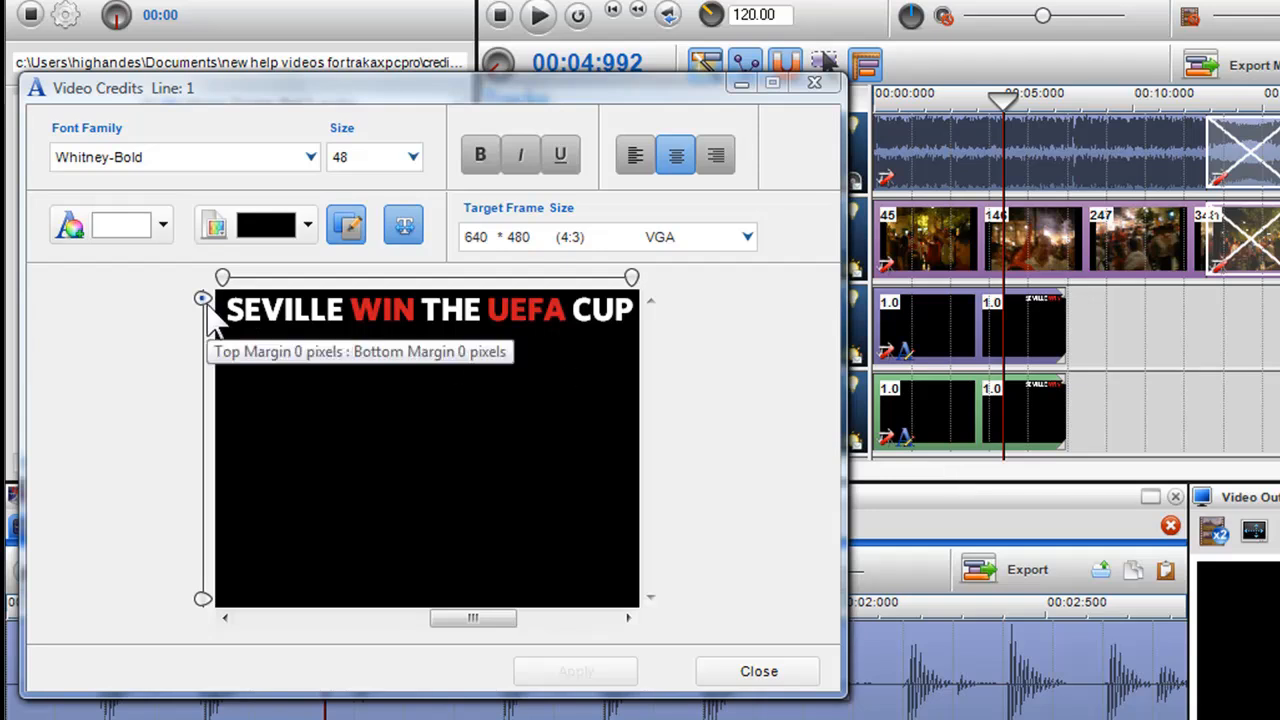
pyautogui.moveTo(203, 300)
pyautogui.mouseDown()
pyautogui.moveTo(208, 355)
pyautogui.moveTo(138, 422)
pyautogui.moveTo(143, 494)
pyautogui.mouseUp()
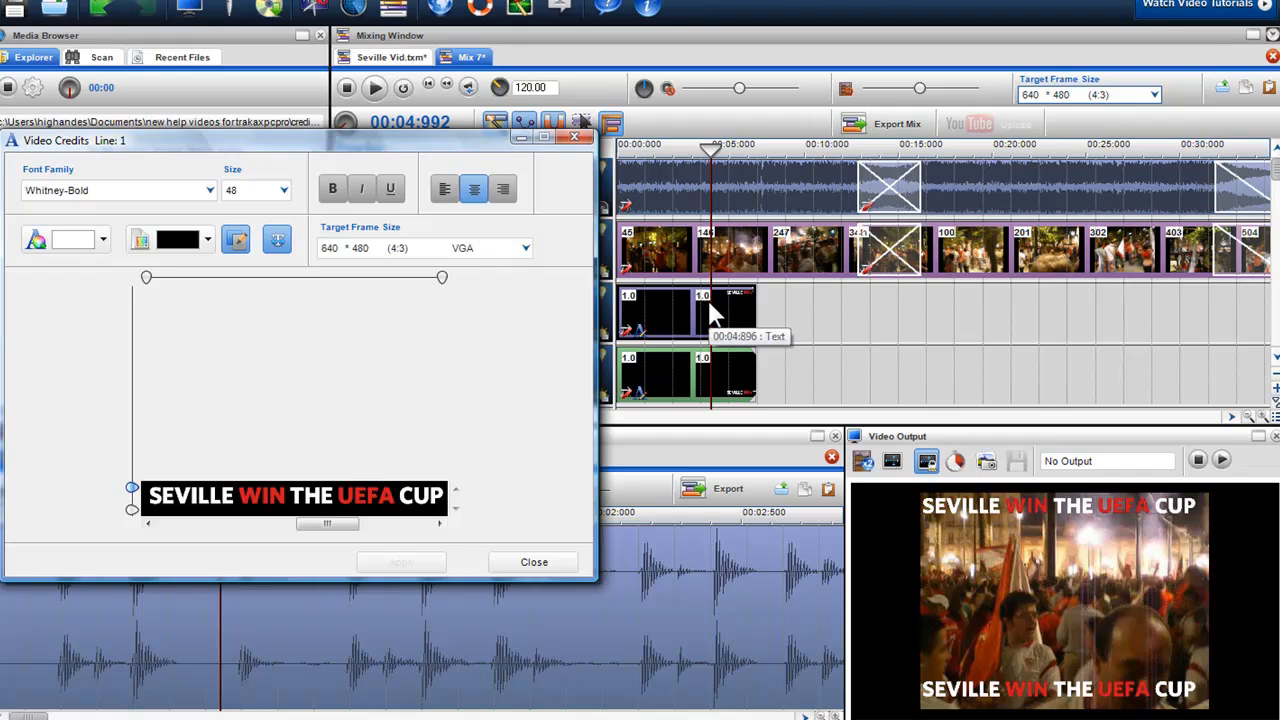
pyautogui.moveTo(708, 302)
pyautogui.mouseDown()
pyautogui.moveTo(689, 302)
pyautogui.moveTo(720, 303)
pyautogui.moveTo(697, 302)
pyautogui.mouseUp()
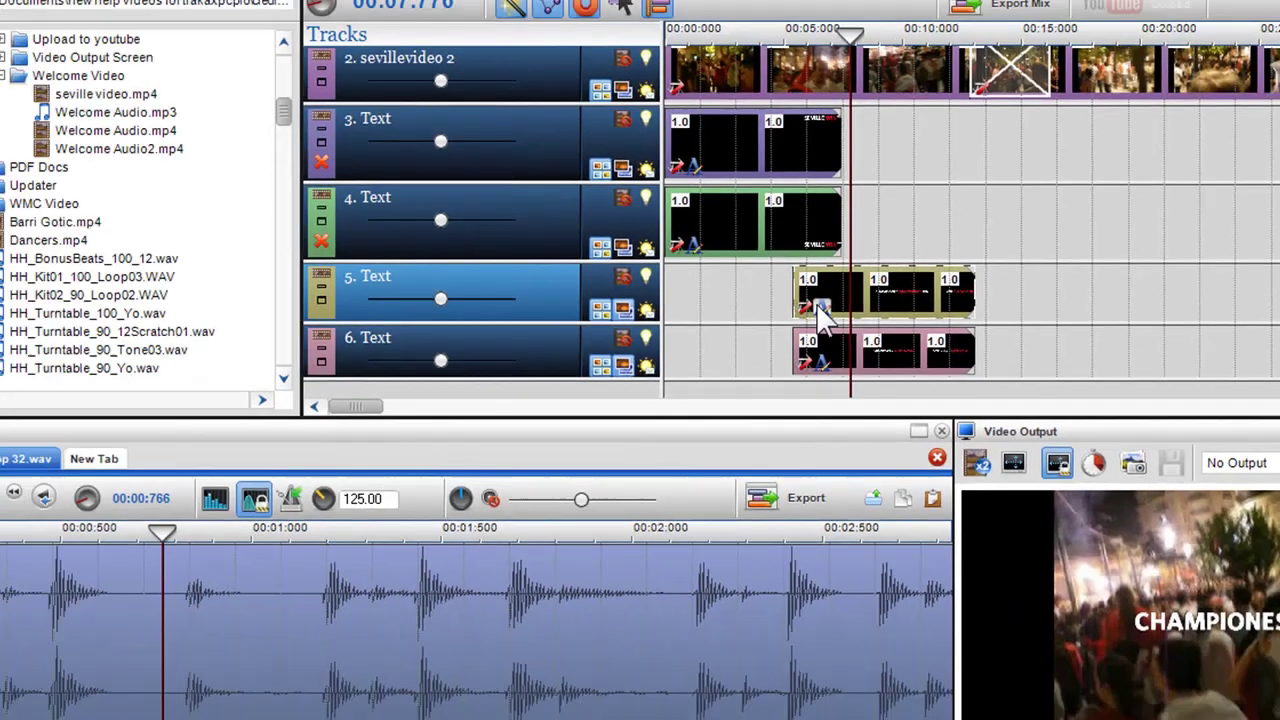
pyautogui.click(816, 308)
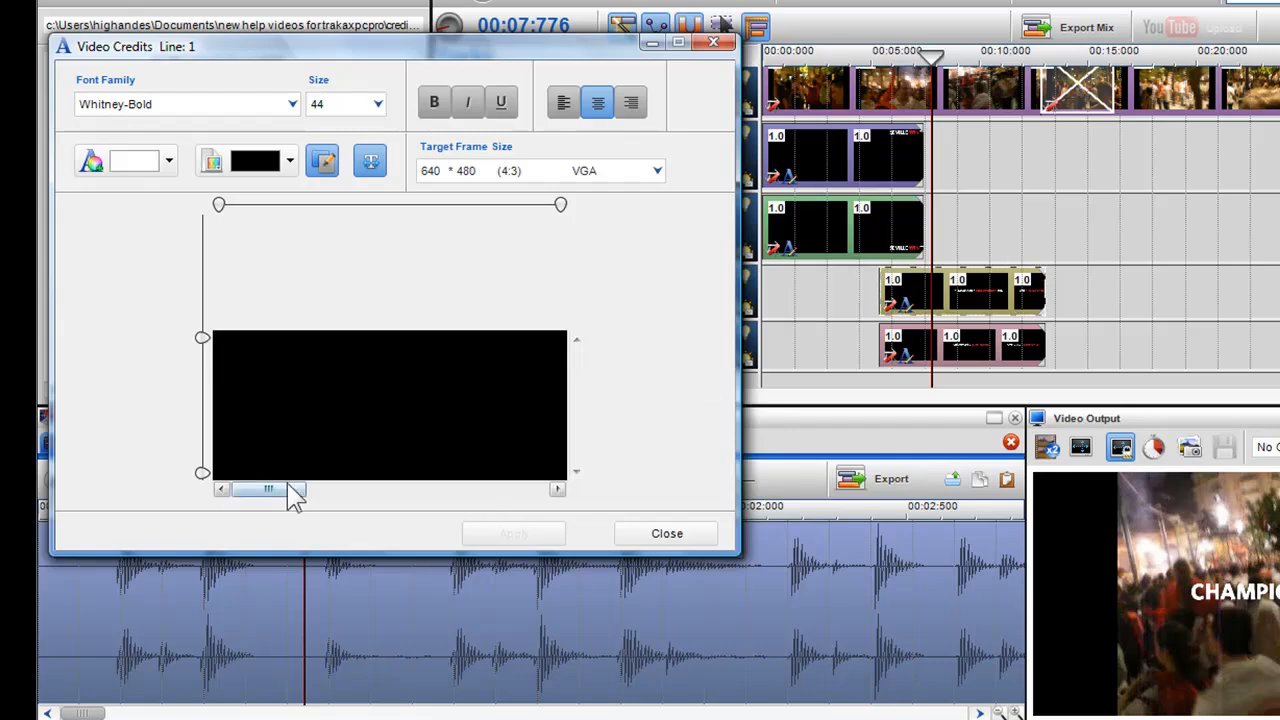
pyautogui.moveTo(295, 497); pyautogui.dragTo(380, 506)
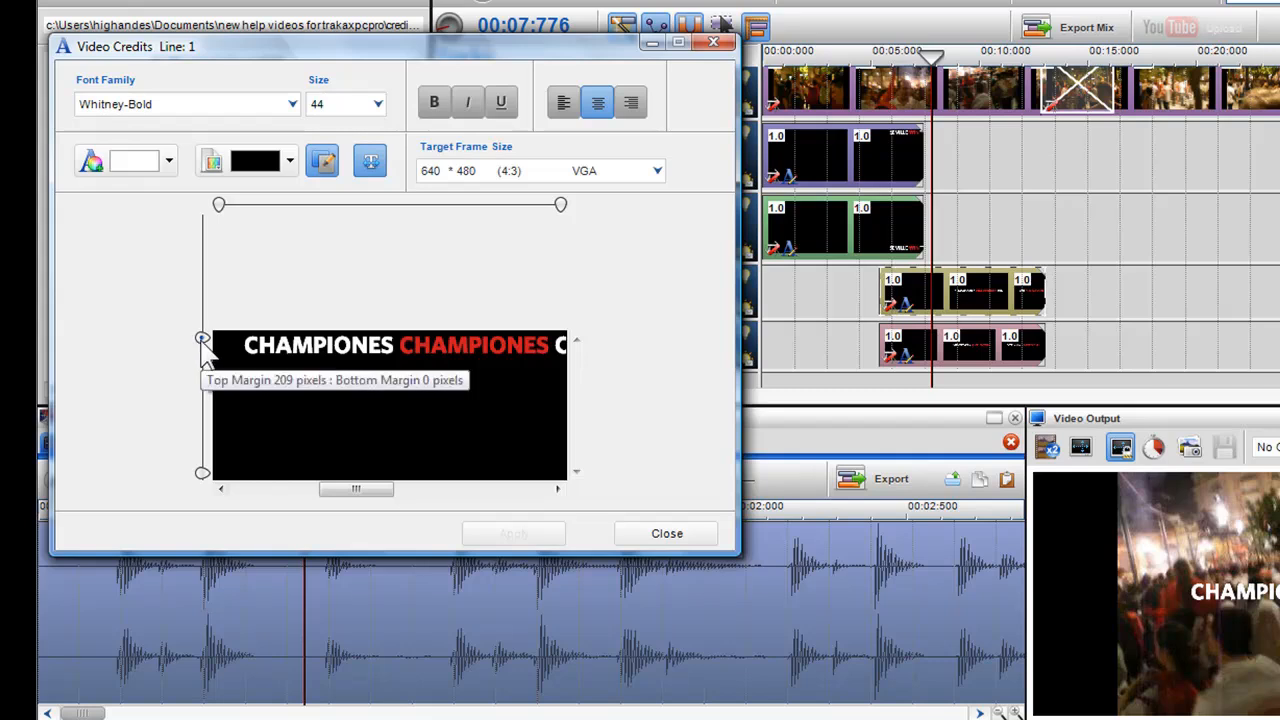
pyautogui.moveTo(202, 338)
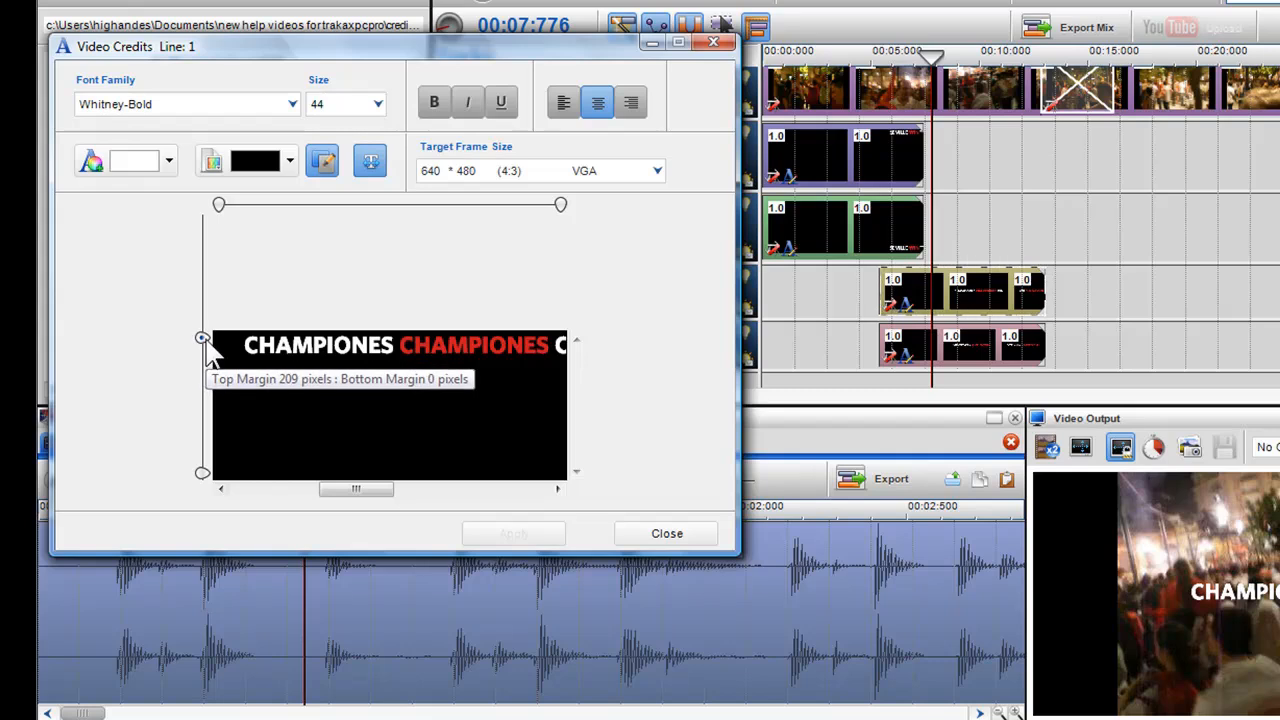
pyautogui.click(658, 538)
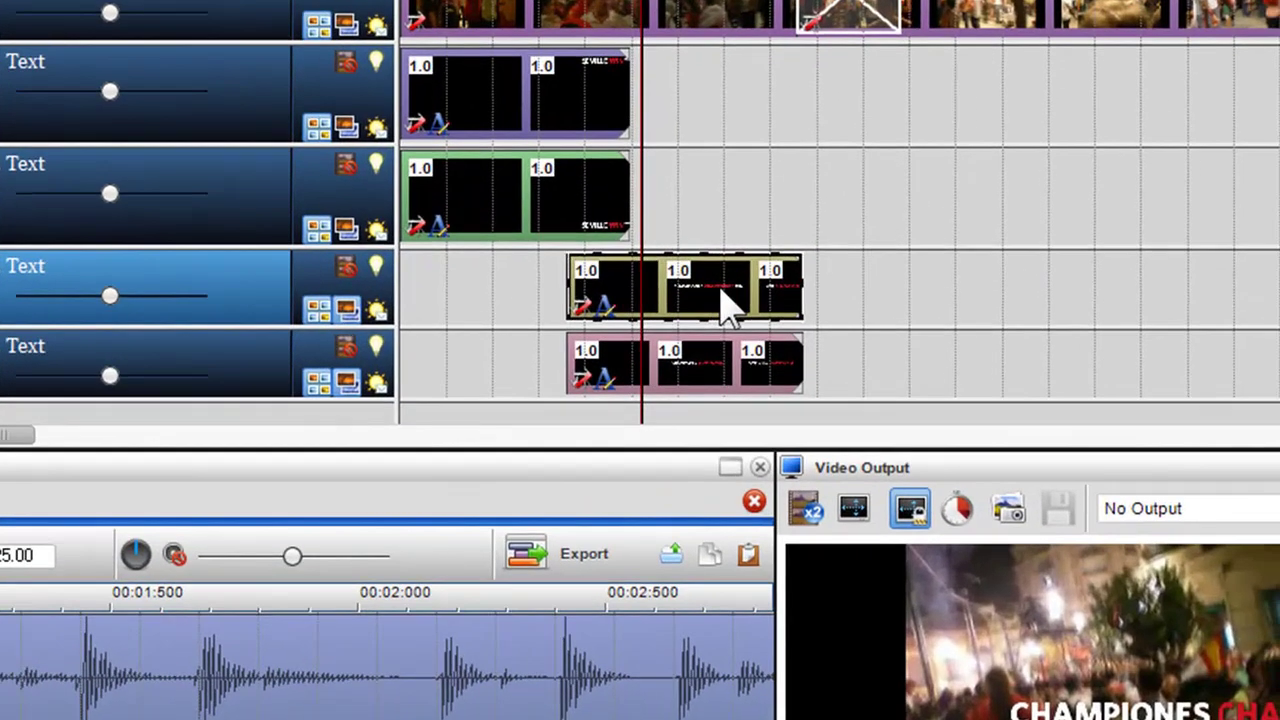
pyautogui.rightClick(988, 298)
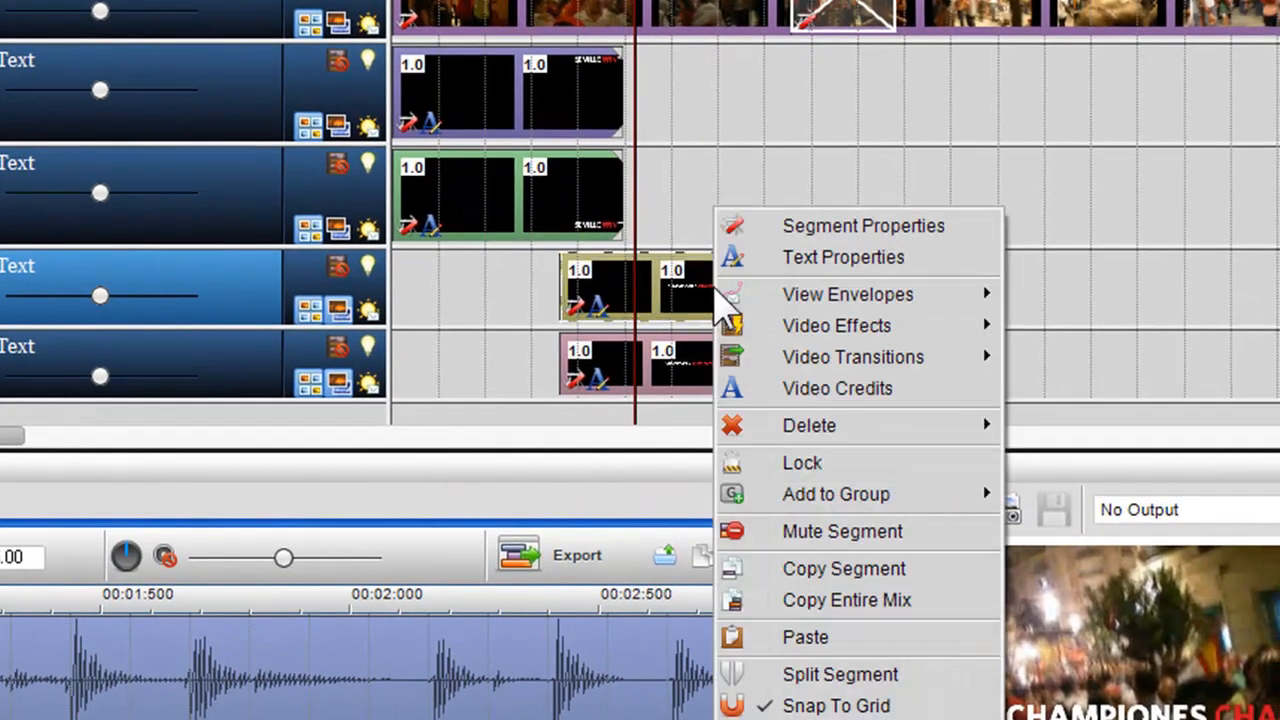
pyautogui.click(785, 568)
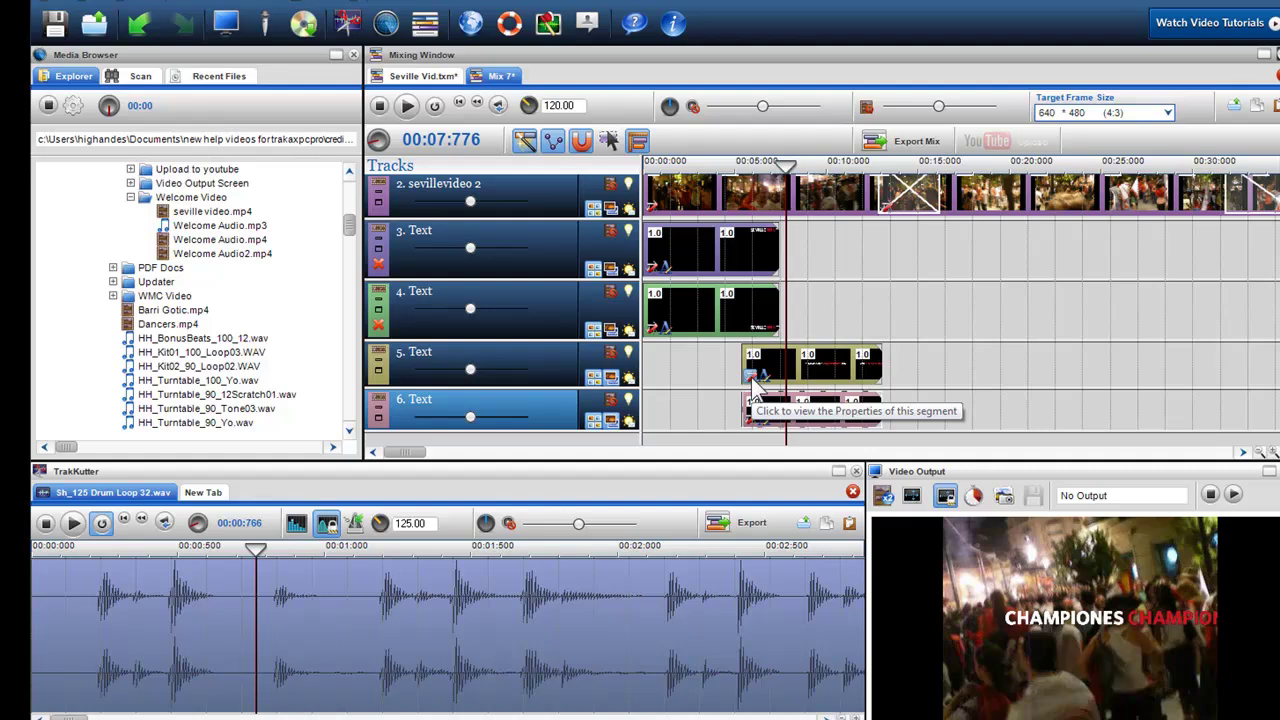
# Tilt the track 6 CHAMPIONES text to about 34 degrees in its segment properties and preview it.
pyautogui.click(752, 378)
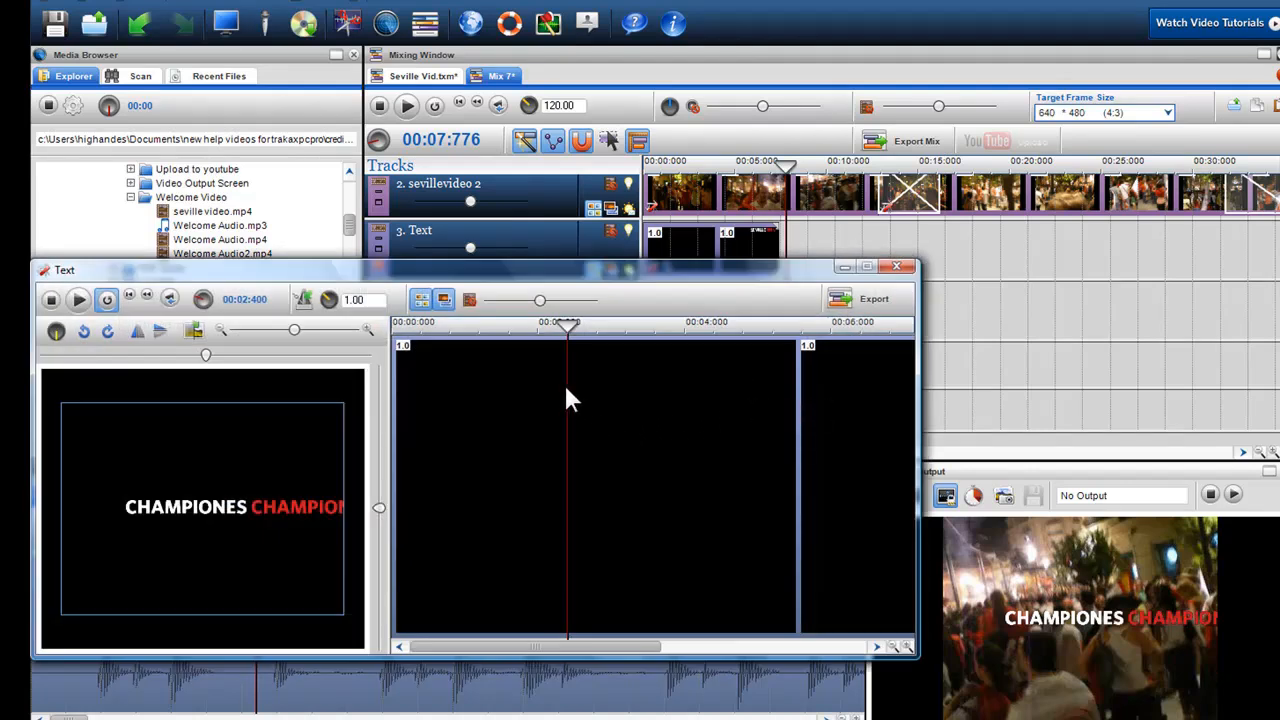
pyautogui.moveTo(567, 400); pyautogui.dragTo(595, 384)
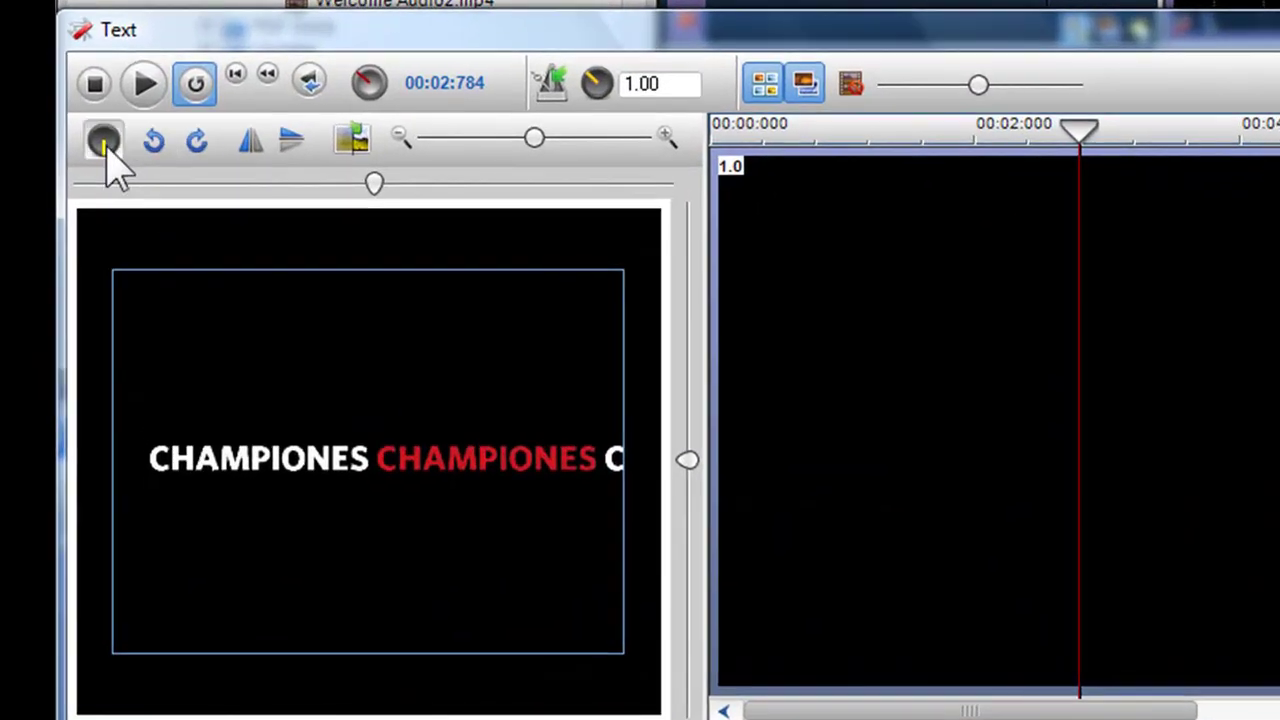
pyautogui.click(57, 333)
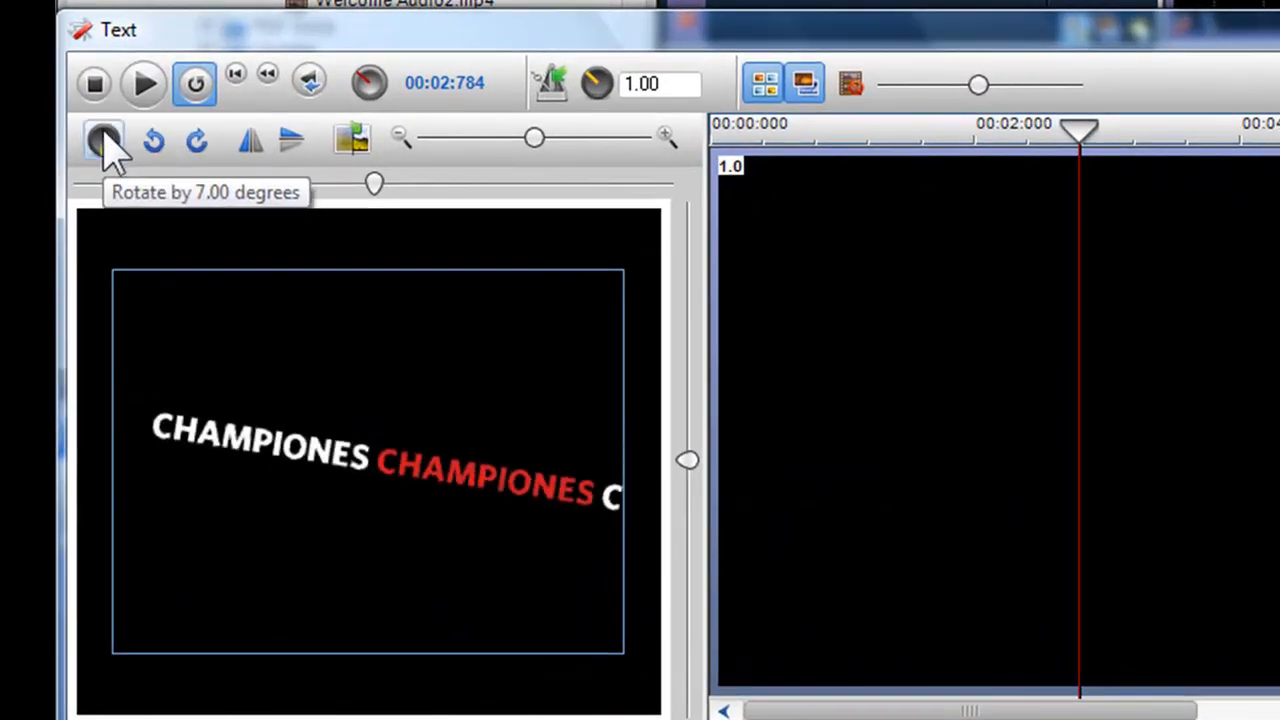
pyautogui.moveTo(107, 150); pyautogui.dragTo(60, 322)
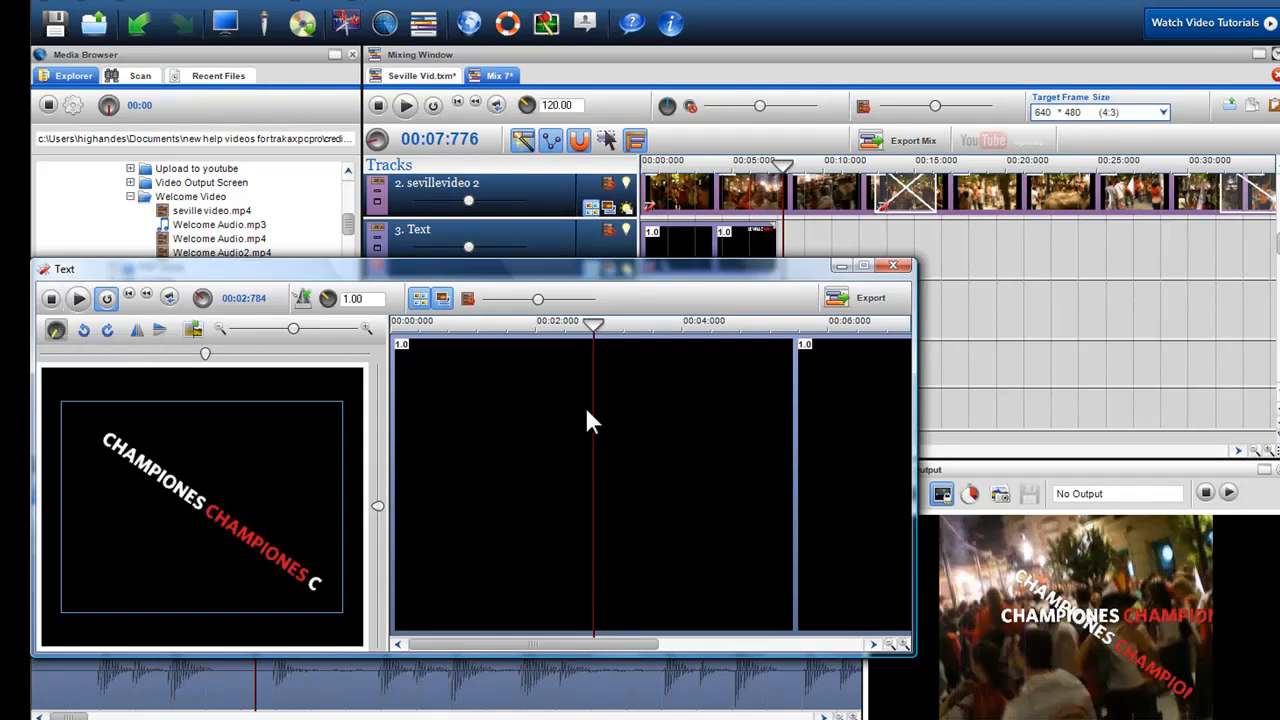
pyautogui.moveTo(593, 408)
pyautogui.mouseDown()
pyautogui.moveTo(581, 407)
pyautogui.moveTo(603, 406)
pyautogui.mouseUp()
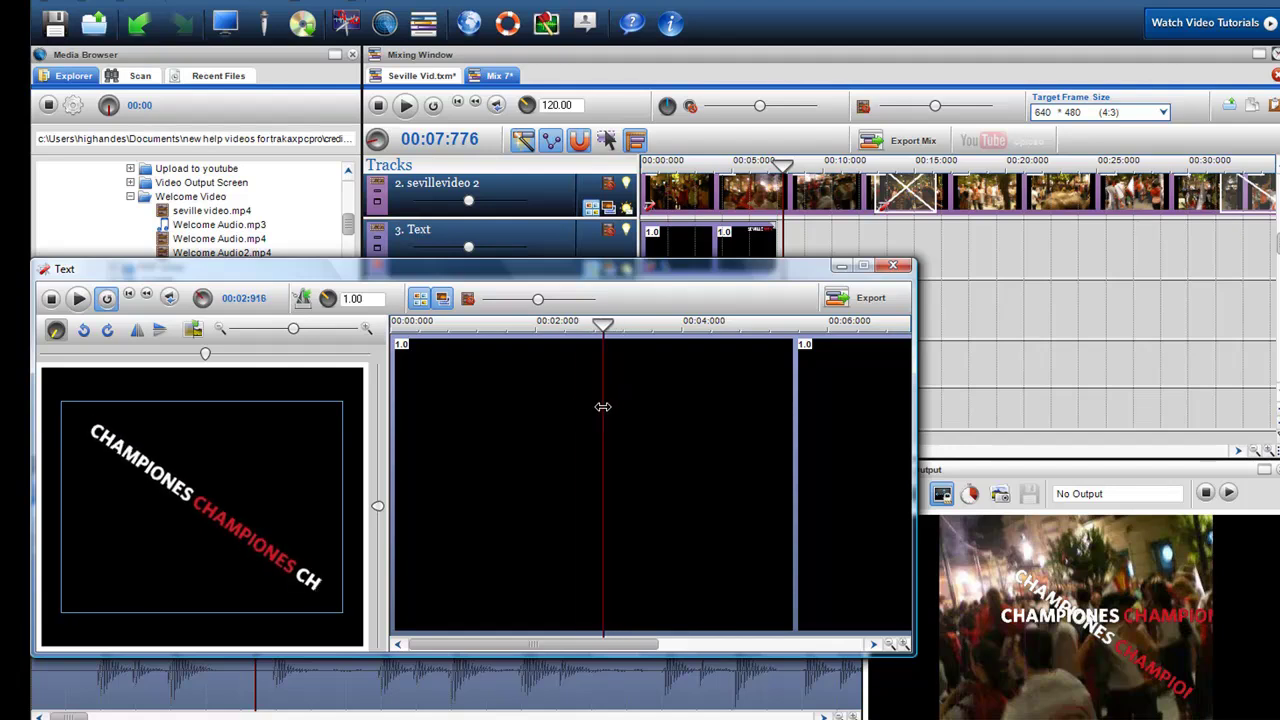
pyautogui.click(893, 266)
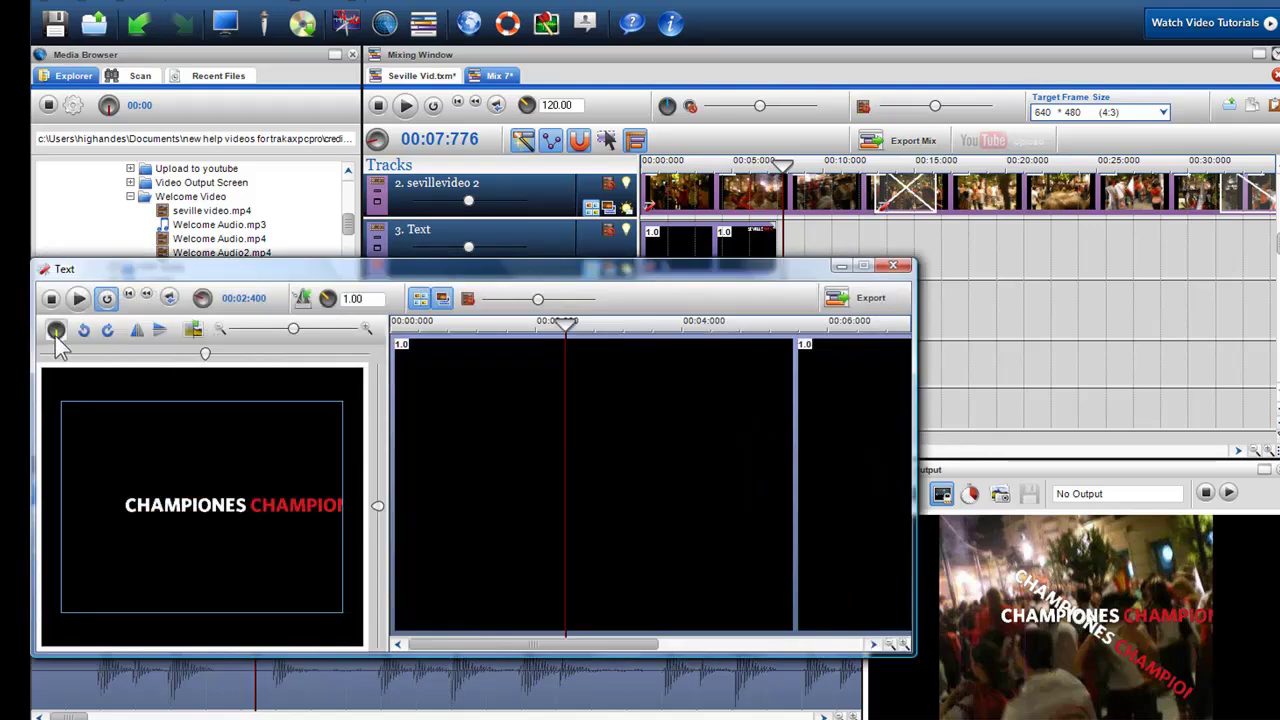
# Rotate the CHAMPIONES text much further so the captions cross diagonally, then close the floating editor.
pyautogui.moveTo(57, 340)
pyautogui.mouseDown()
pyautogui.moveTo(128, 275)
pyautogui.moveTo(176, 253)
pyautogui.moveTo(215, 264)
pyautogui.mouseUp()
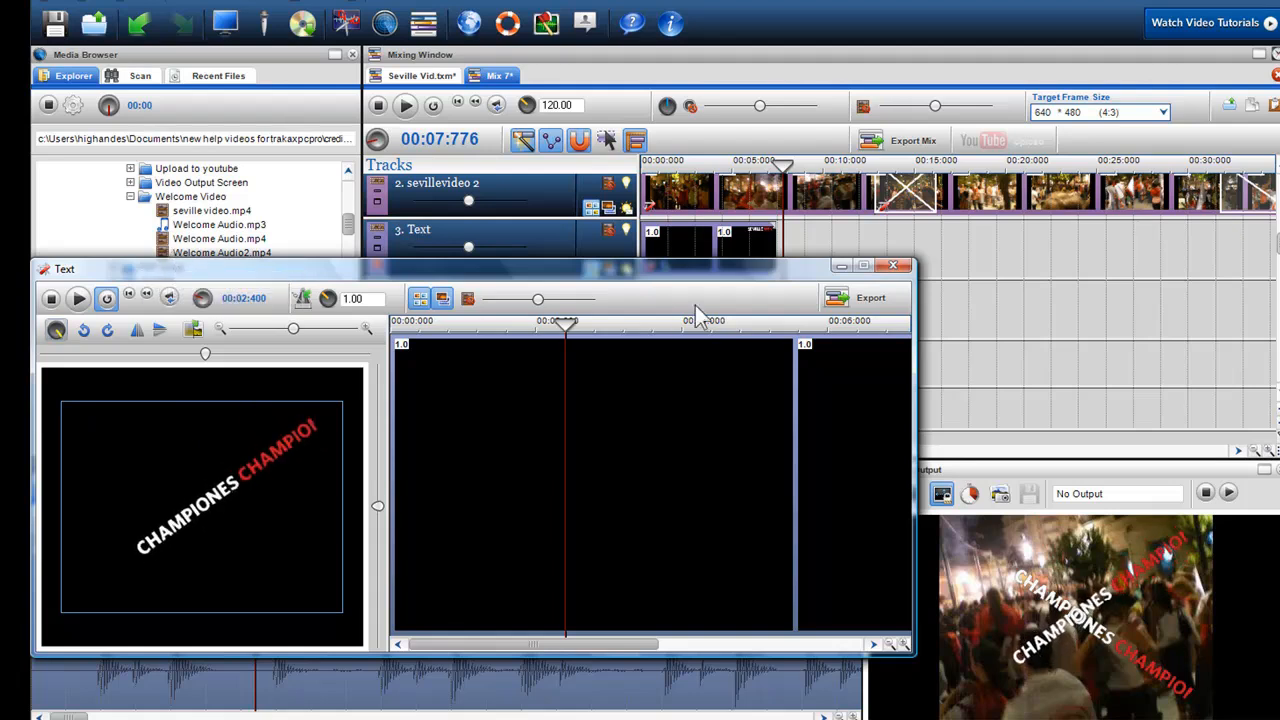
pyautogui.moveTo(793, 267); pyautogui.dragTo(656, 246)
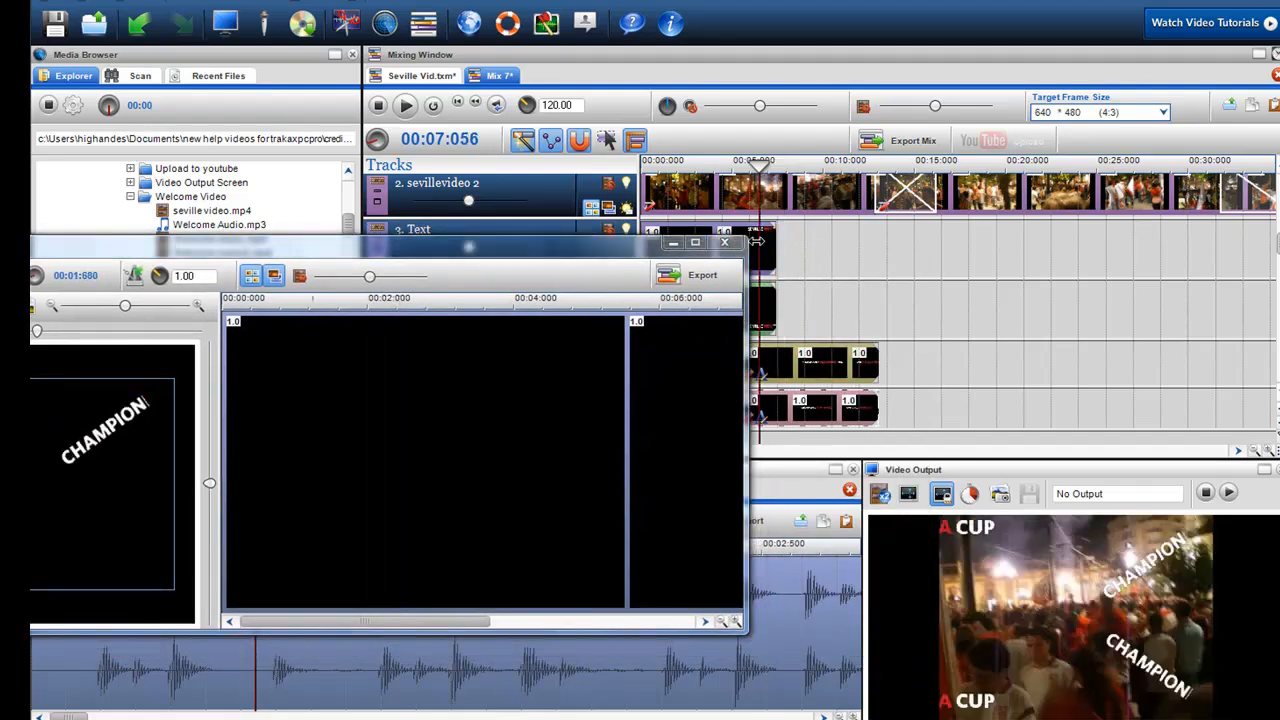
pyautogui.moveTo(787, 246); pyautogui.dragTo(817, 258)
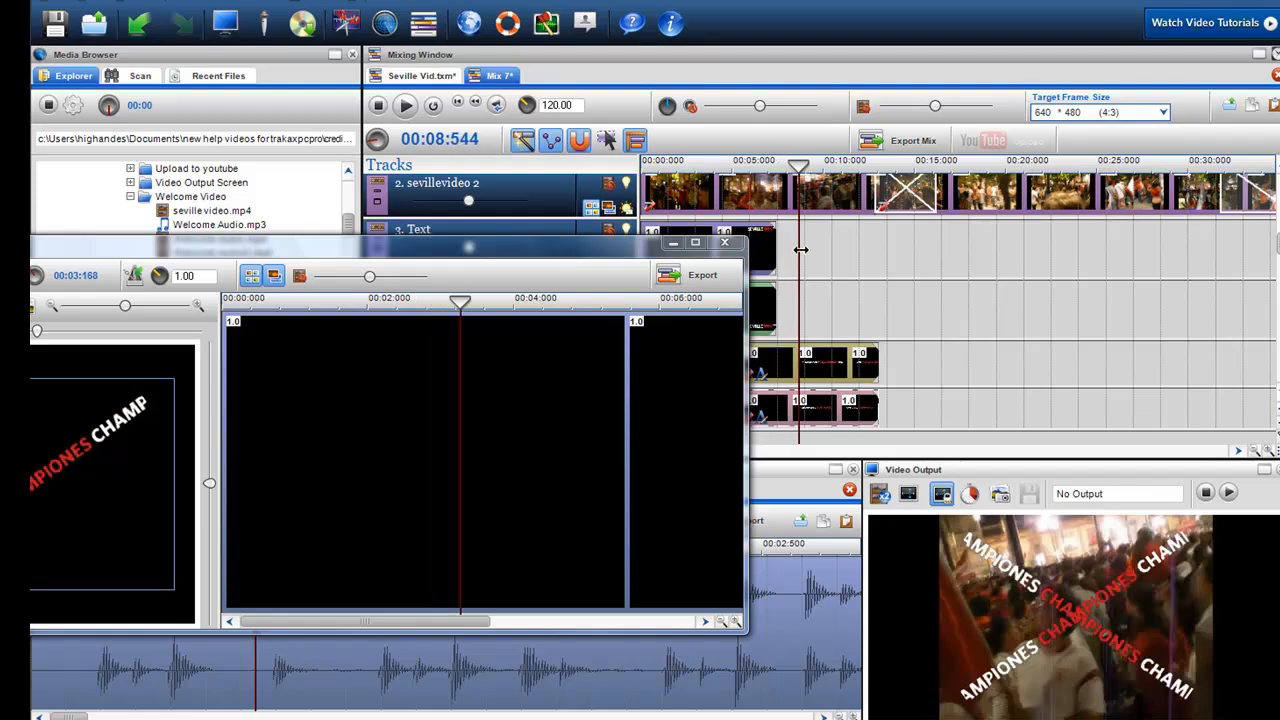
pyautogui.click(724, 242)
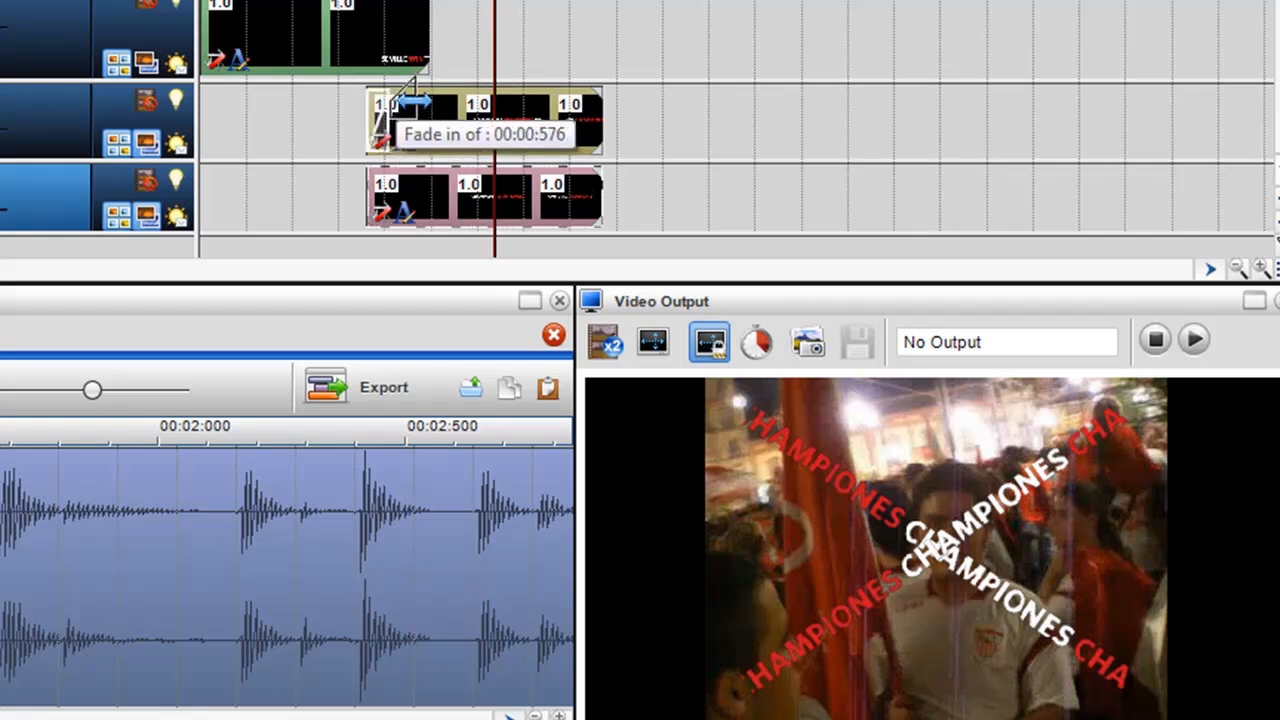
# Add fade-in and fade-out handles to both CHAMPIONES clips on tracks 5 and 6.
pyautogui.moveTo(378, 103); pyautogui.dragTo(412, 100)
pyautogui.moveTo(374, 180); pyautogui.dragTo(411, 178)
pyautogui.moveTo(600, 100); pyautogui.dragTo(563, 94)
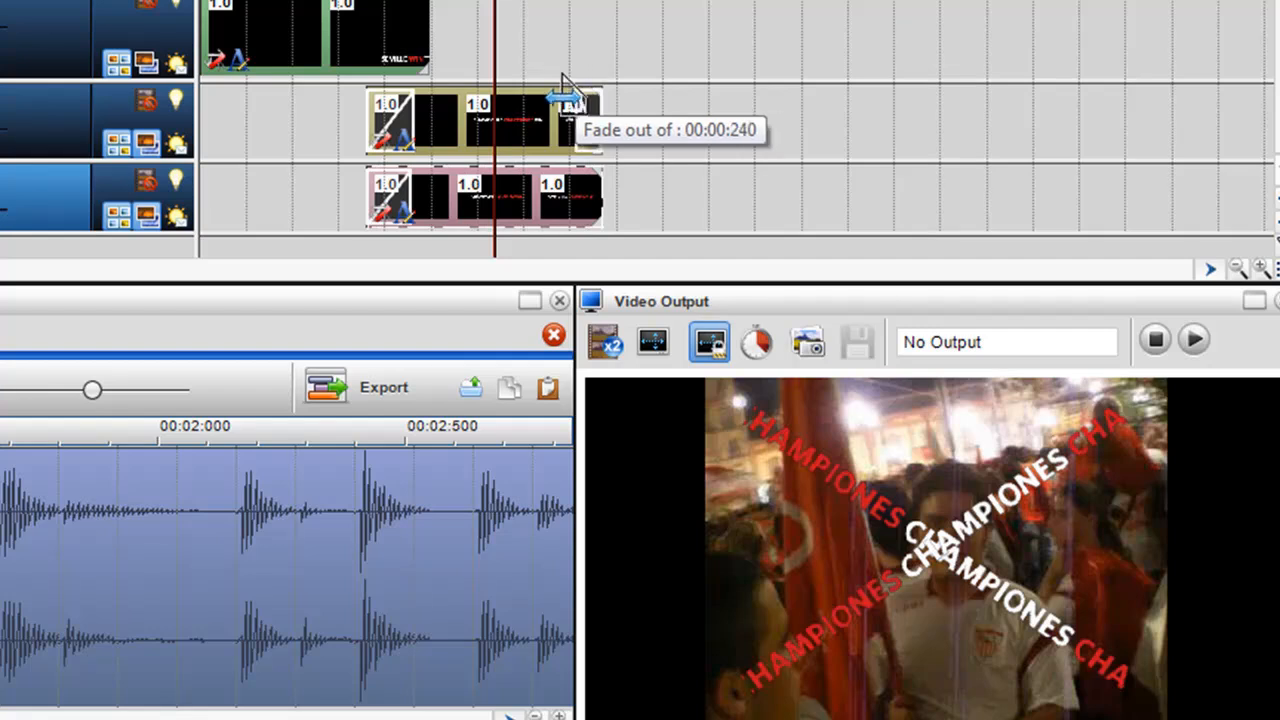
pyautogui.moveTo(600, 178); pyautogui.dragTo(563, 178)
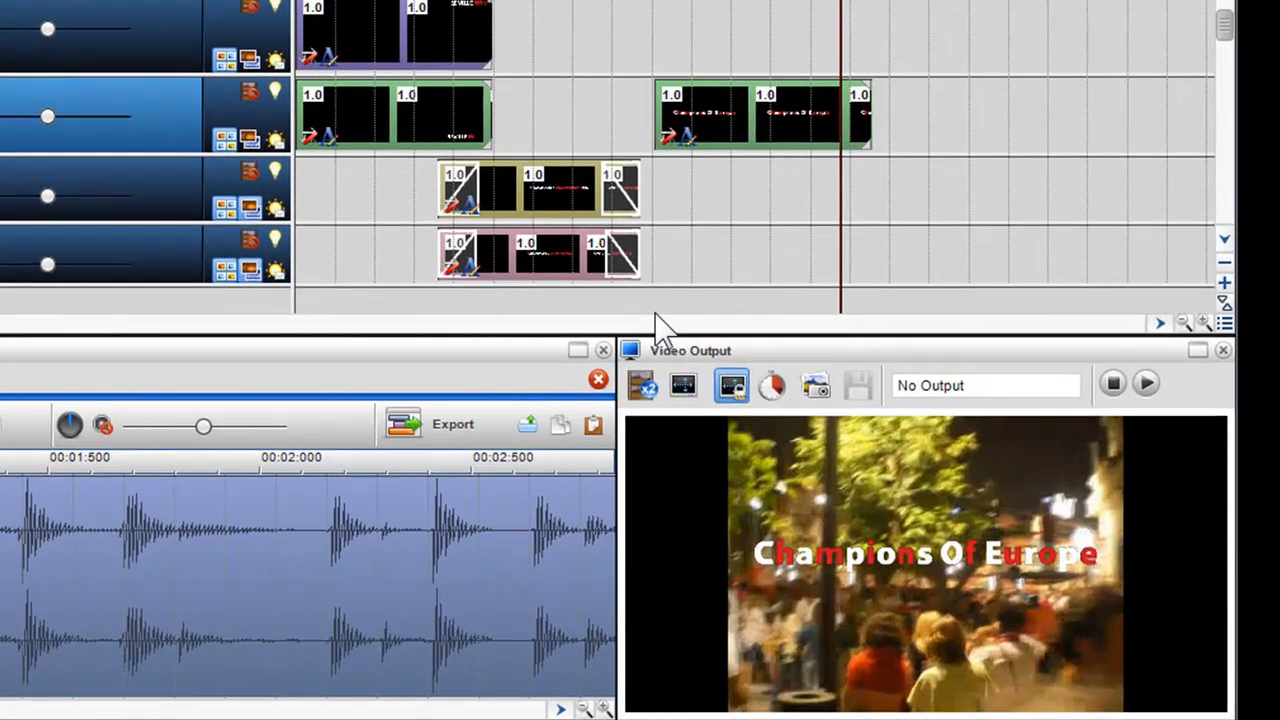
# Select the Champions Of Europe clip on track 4 and bring up its Video Credits settings.
pyautogui.click(733, 127)
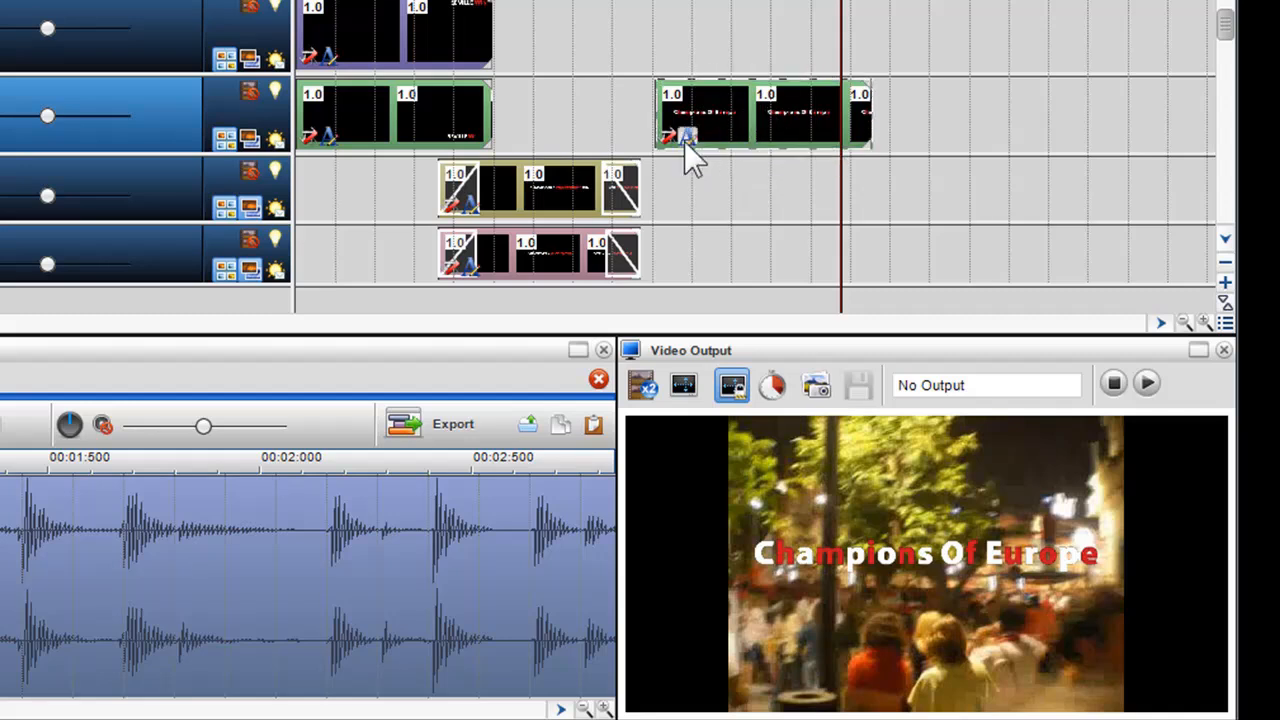
pyautogui.click(685, 140)
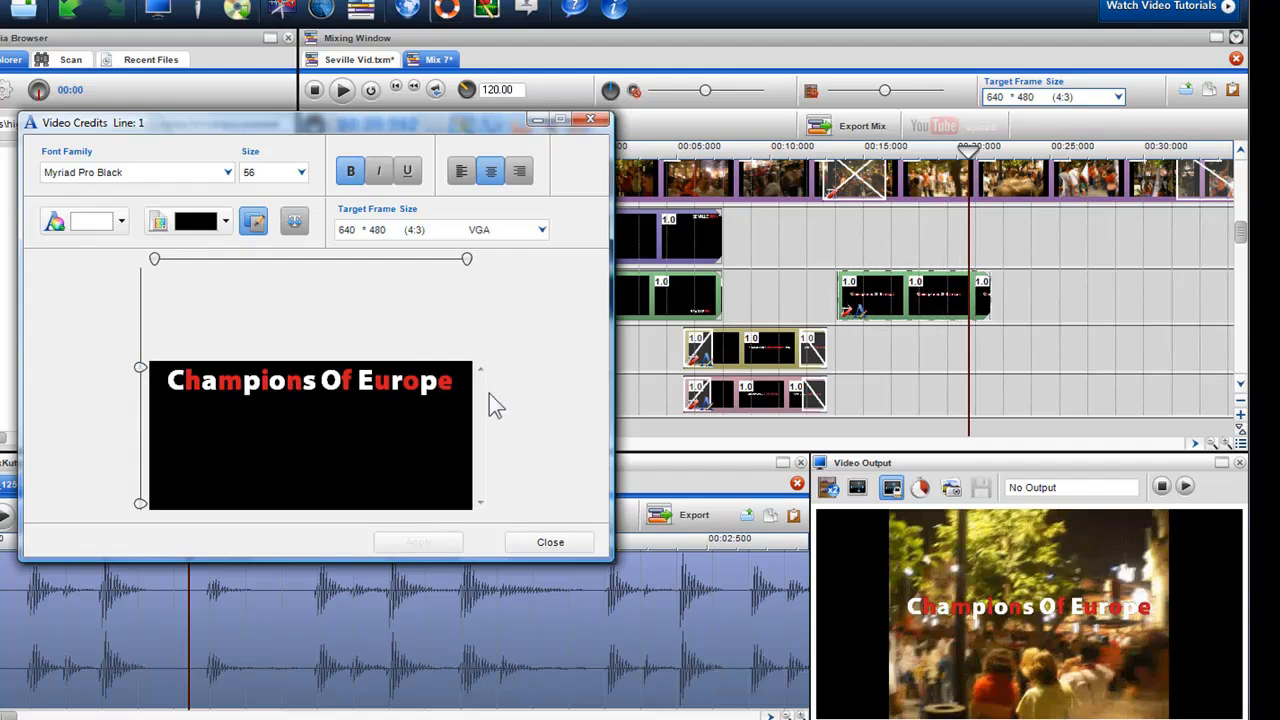
pyautogui.moveTo(966, 355); pyautogui.dragTo(888, 345)
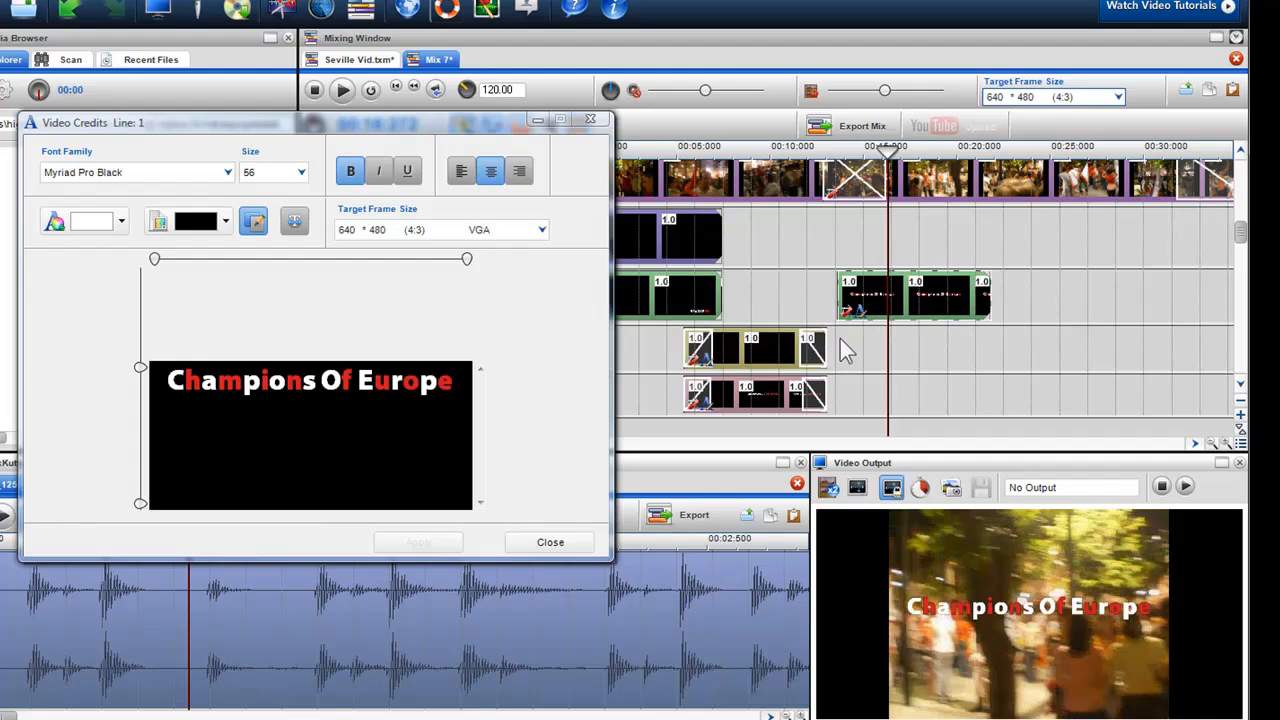
# Add a Rotate video effect to the Champions Of Europe clip and adjust where it begins.
pyautogui.rightClick(900, 284)
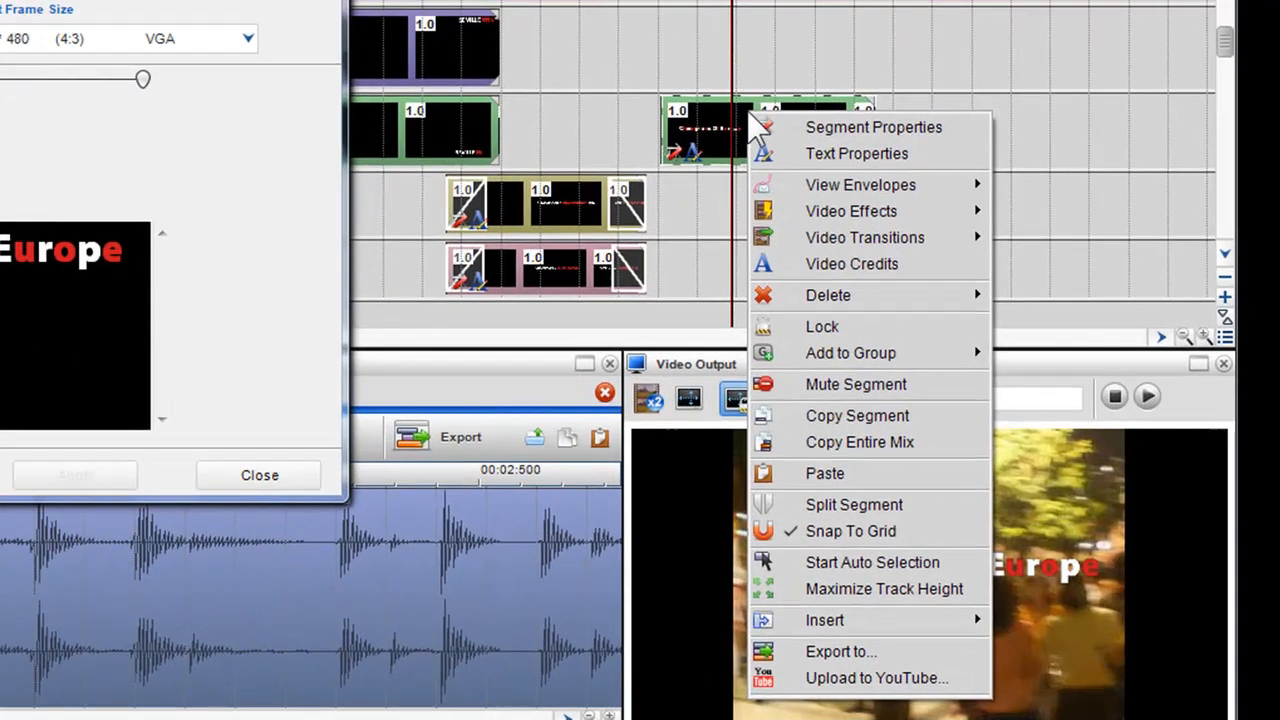
pyautogui.moveTo(846, 205)
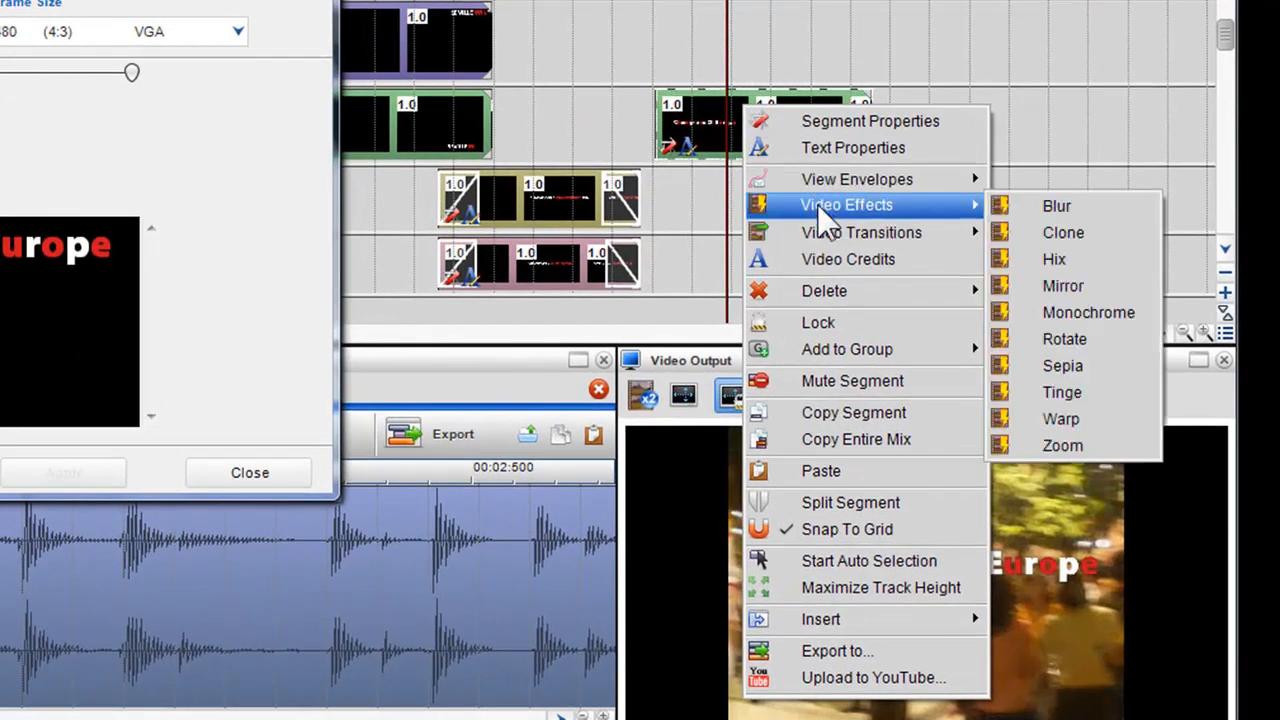
pyautogui.click(1060, 338)
pyautogui.moveTo(837, 128); pyautogui.dragTo(785, 133)
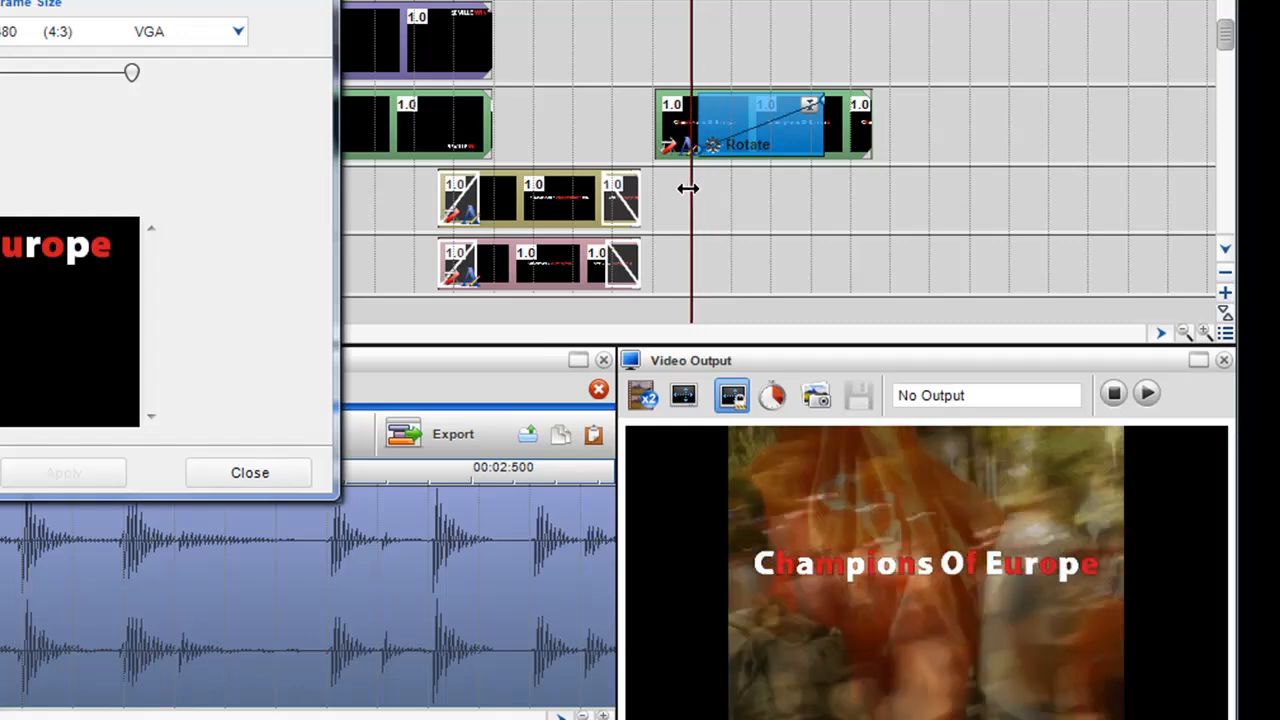
pyautogui.moveTo(727, 190); pyautogui.dragTo(708, 189)
pyautogui.moveTo(705, 133); pyautogui.dragTo(735, 143)
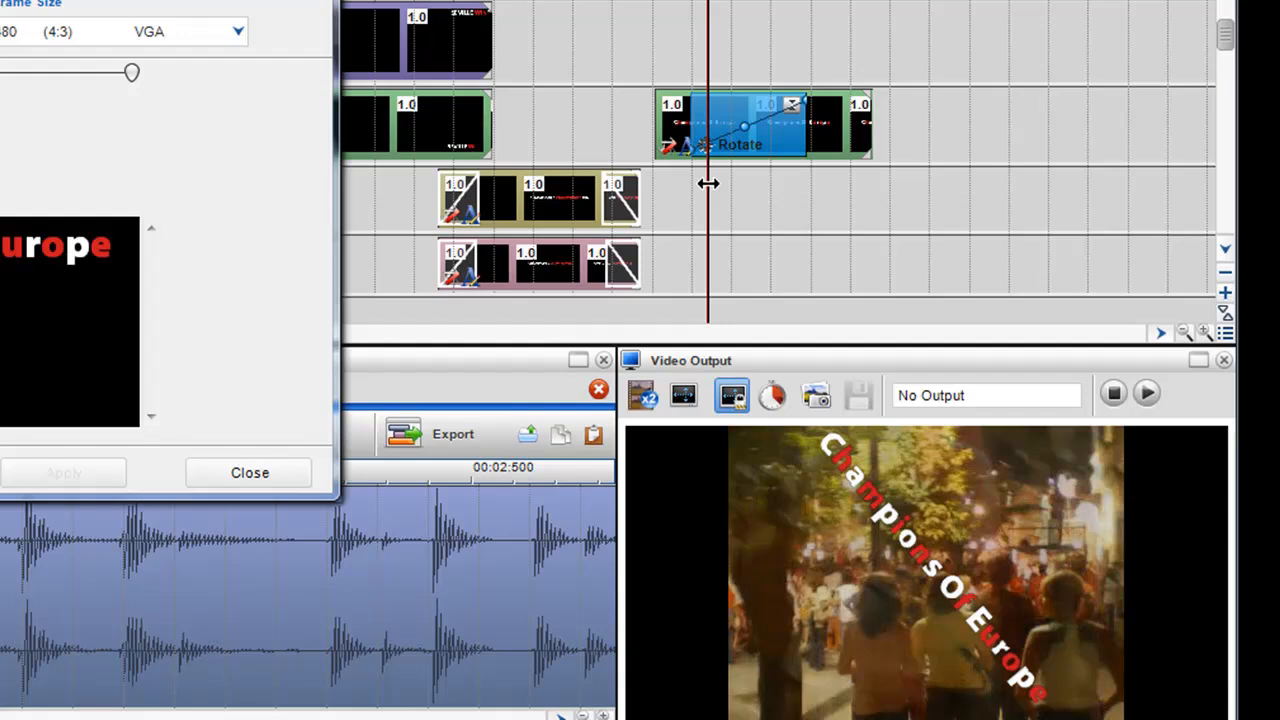
pyautogui.moveTo(707, 183); pyautogui.dragTo(756, 181)
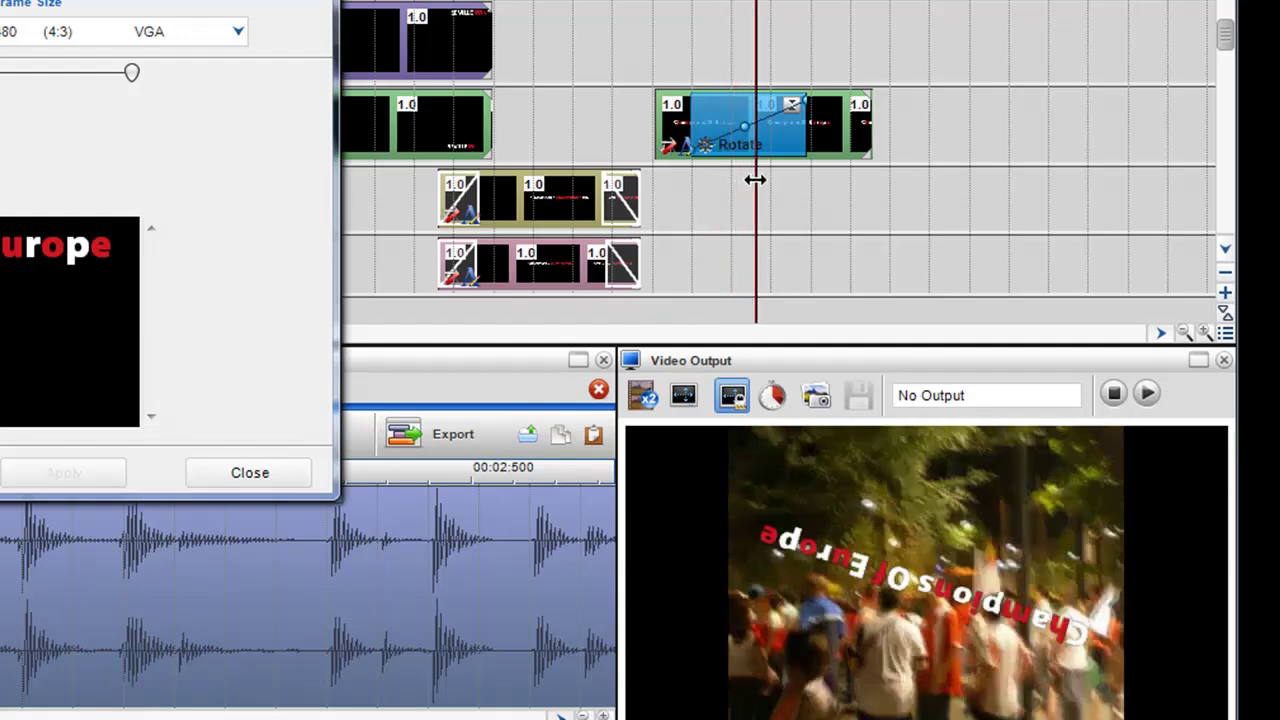
# Review the Rotate Parameters dialog and cancel without changes.
pyautogui.click(708, 146)
pyautogui.moveTo(745, 180); pyautogui.dragTo(628, 226)
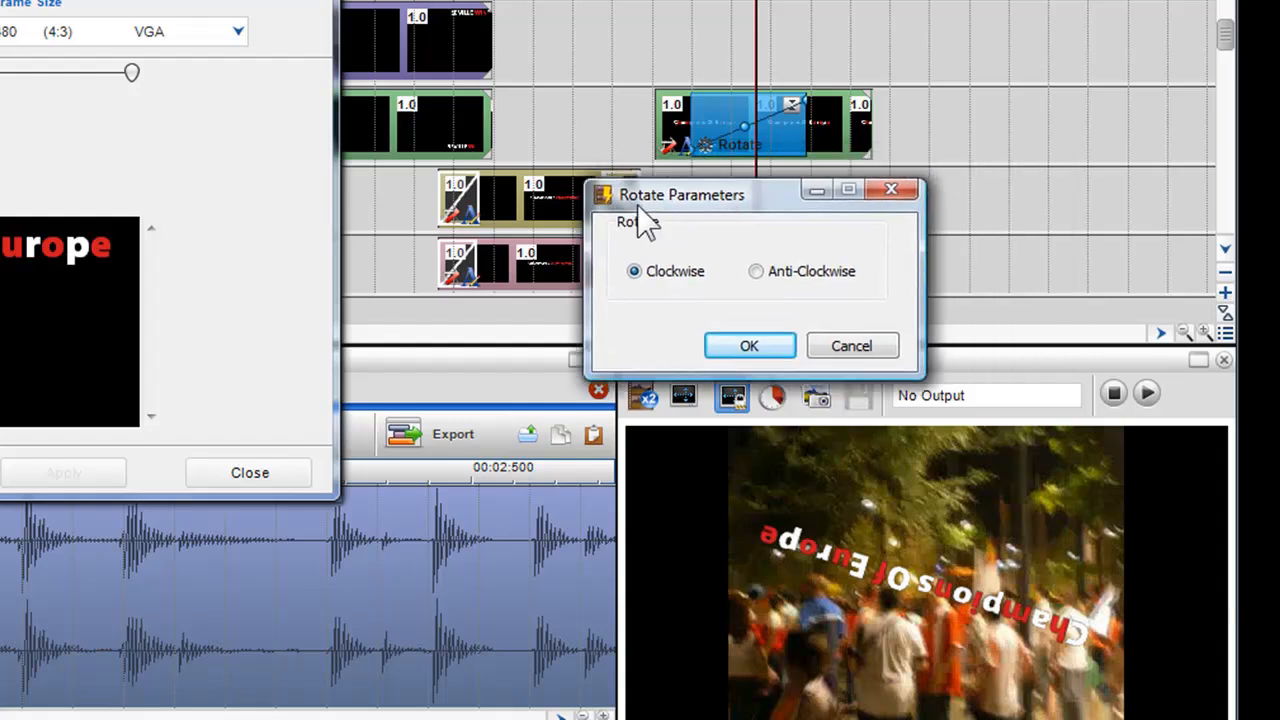
pyautogui.click(845, 362)
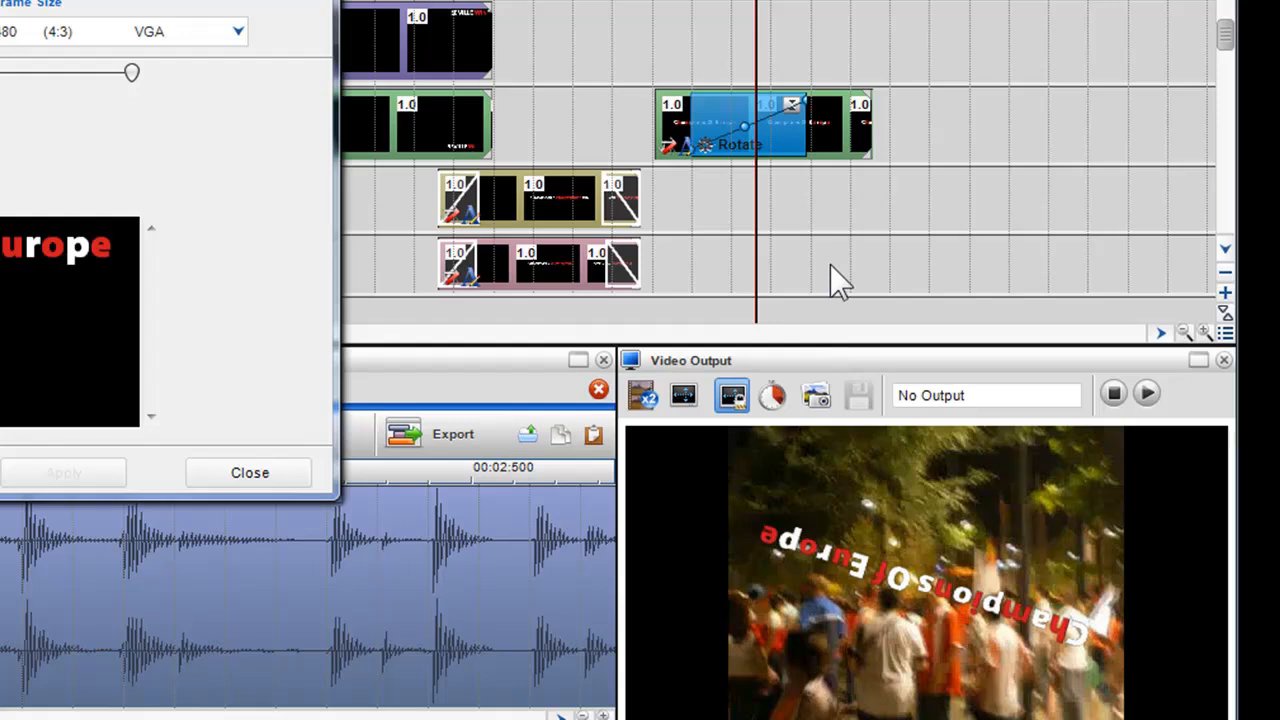
# Add a Zoom video effect to the Champions Of Europe title alongside Rotate and review its parameters.
pyautogui.click(793, 106)
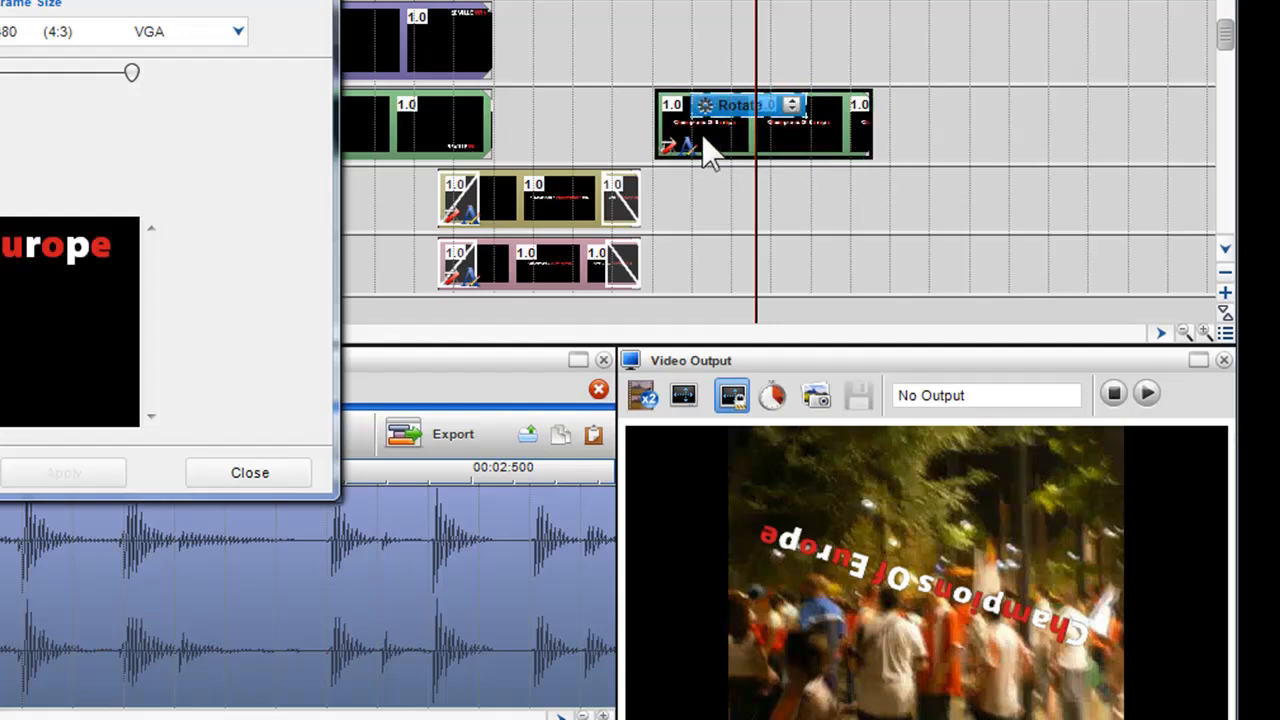
pyautogui.rightClick(697, 138)
pyautogui.moveTo(798, 211)
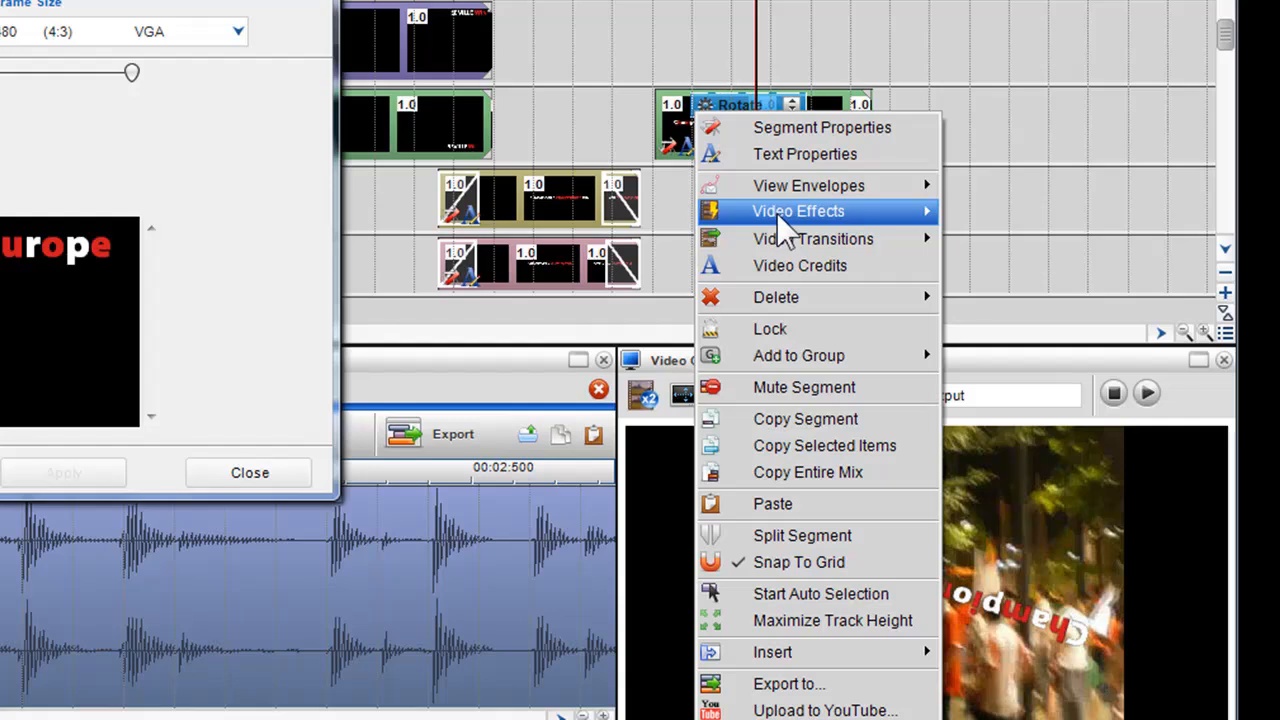
pyautogui.click(1007, 455)
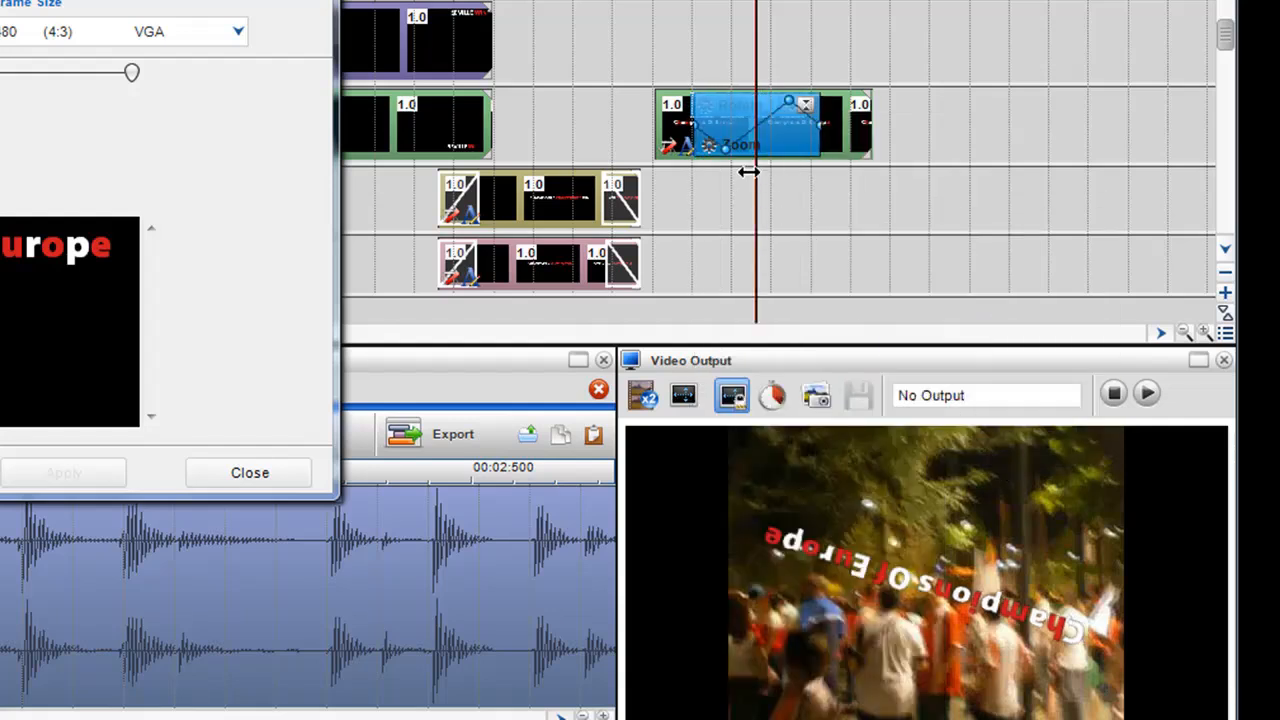
pyautogui.moveTo(748, 172)
pyautogui.mouseDown()
pyautogui.moveTo(708, 170)
pyautogui.moveTo(738, 172)
pyautogui.mouseUp()
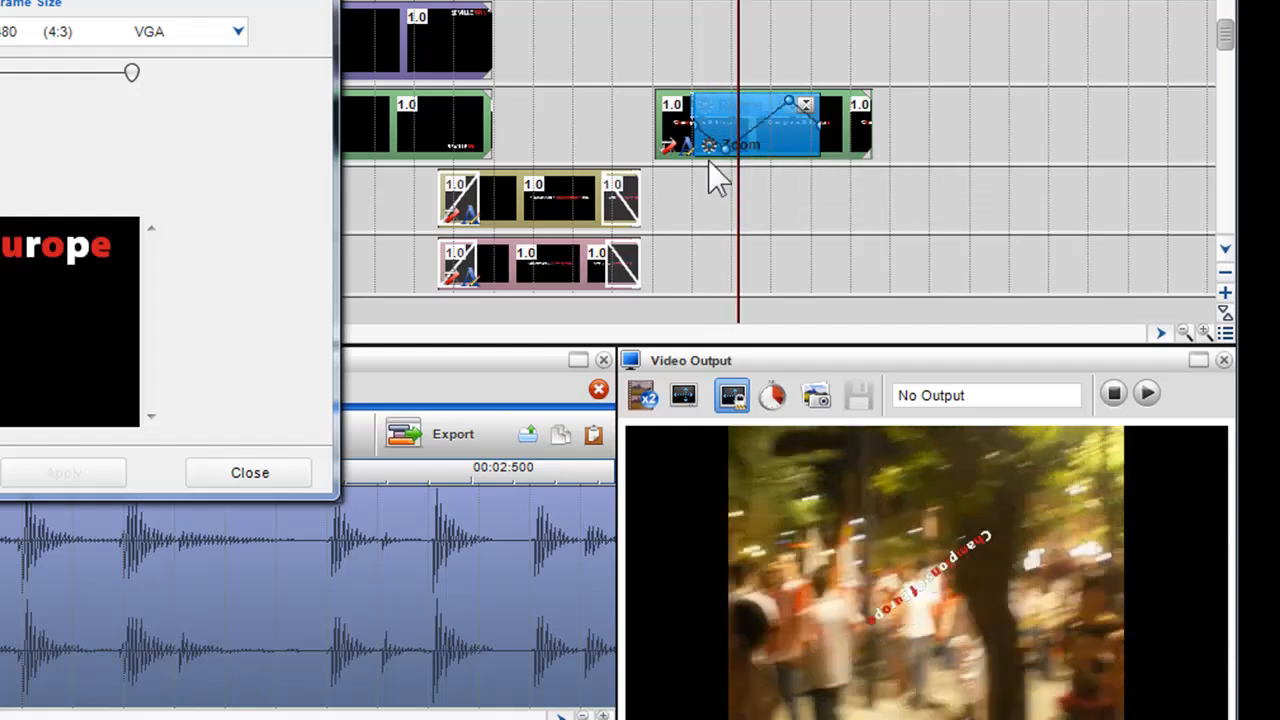
pyautogui.click(708, 147)
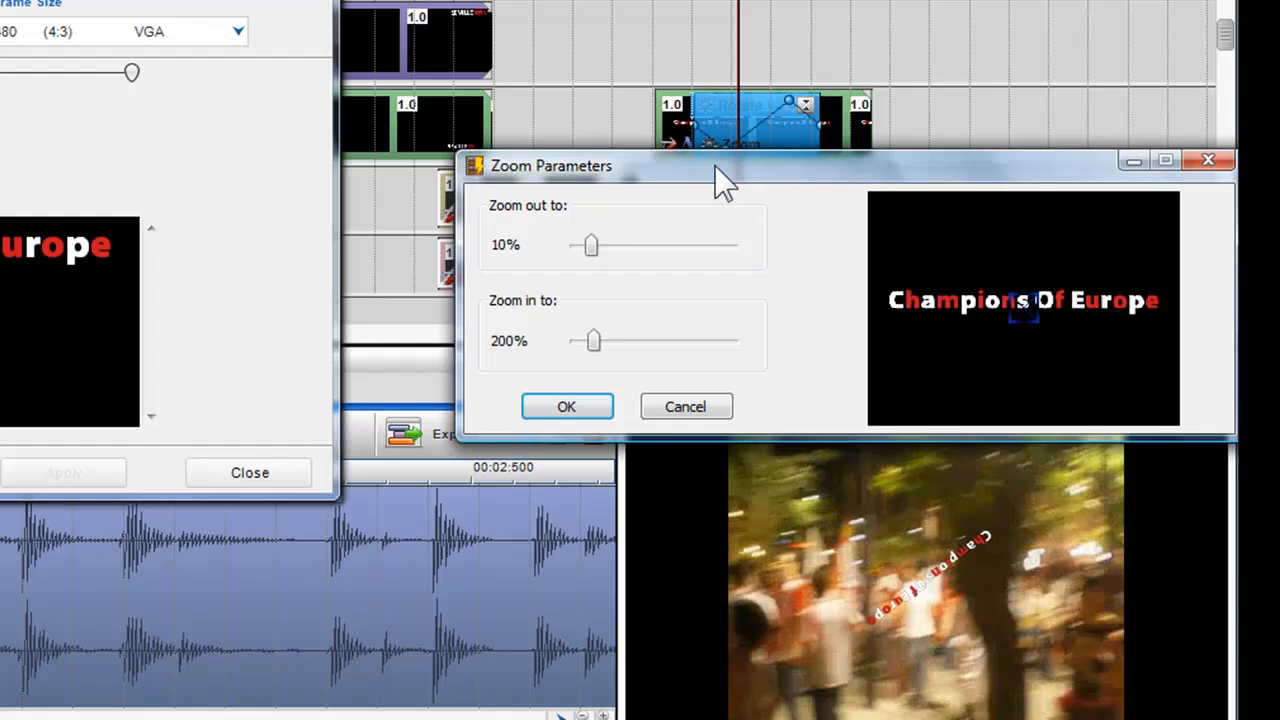
pyautogui.moveTo(716, 168); pyautogui.dragTo(687, 172)
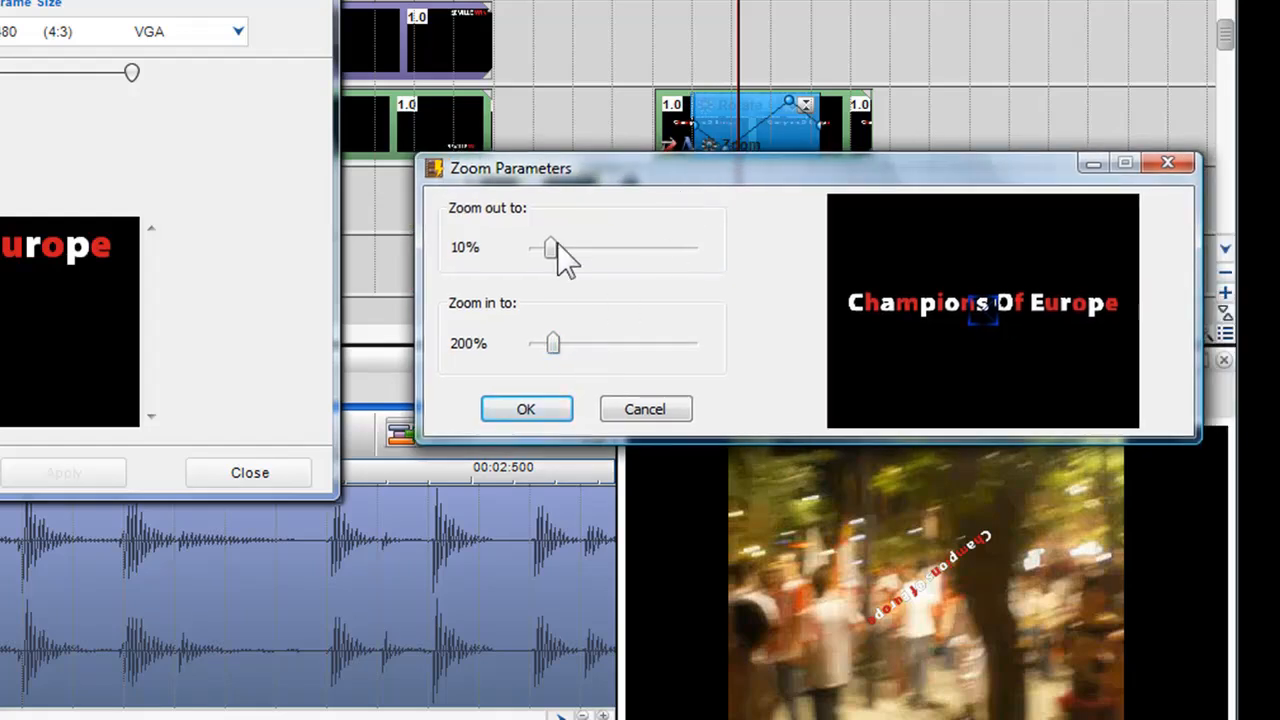
pyautogui.click(650, 412)
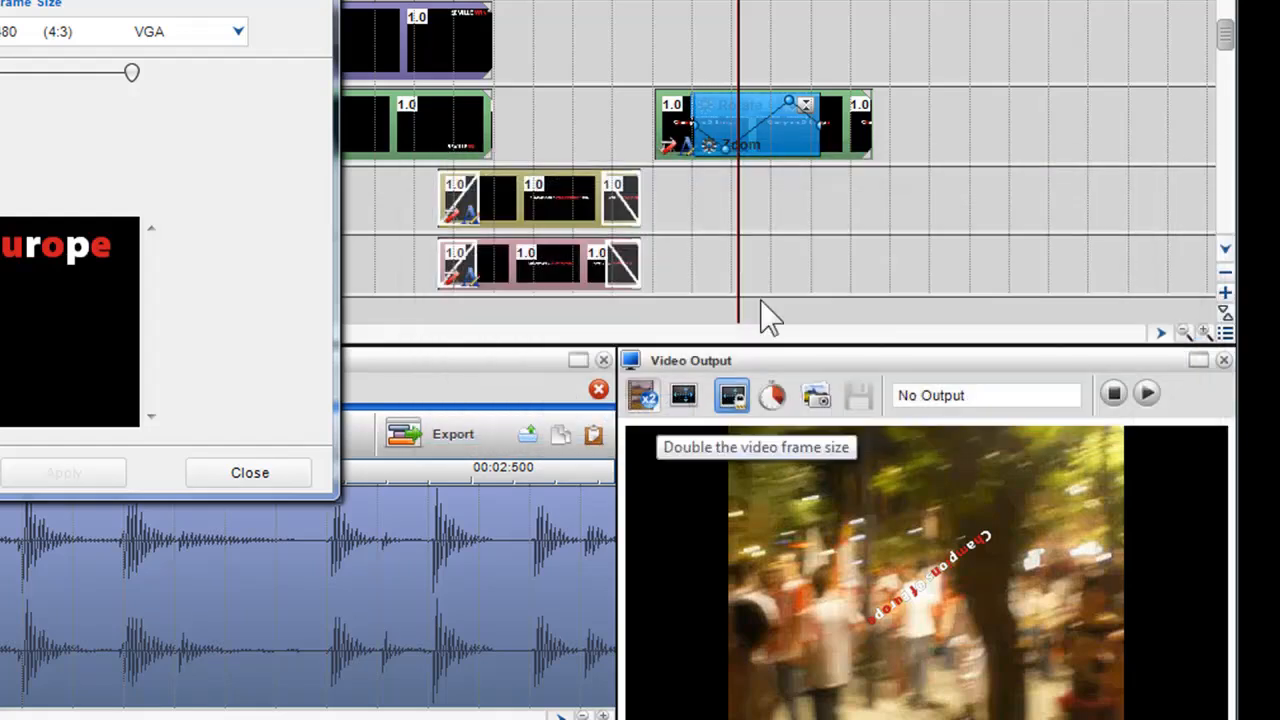
# Show the title's effects as separate rows and fade out the end of the clip.
pyautogui.click(808, 104)
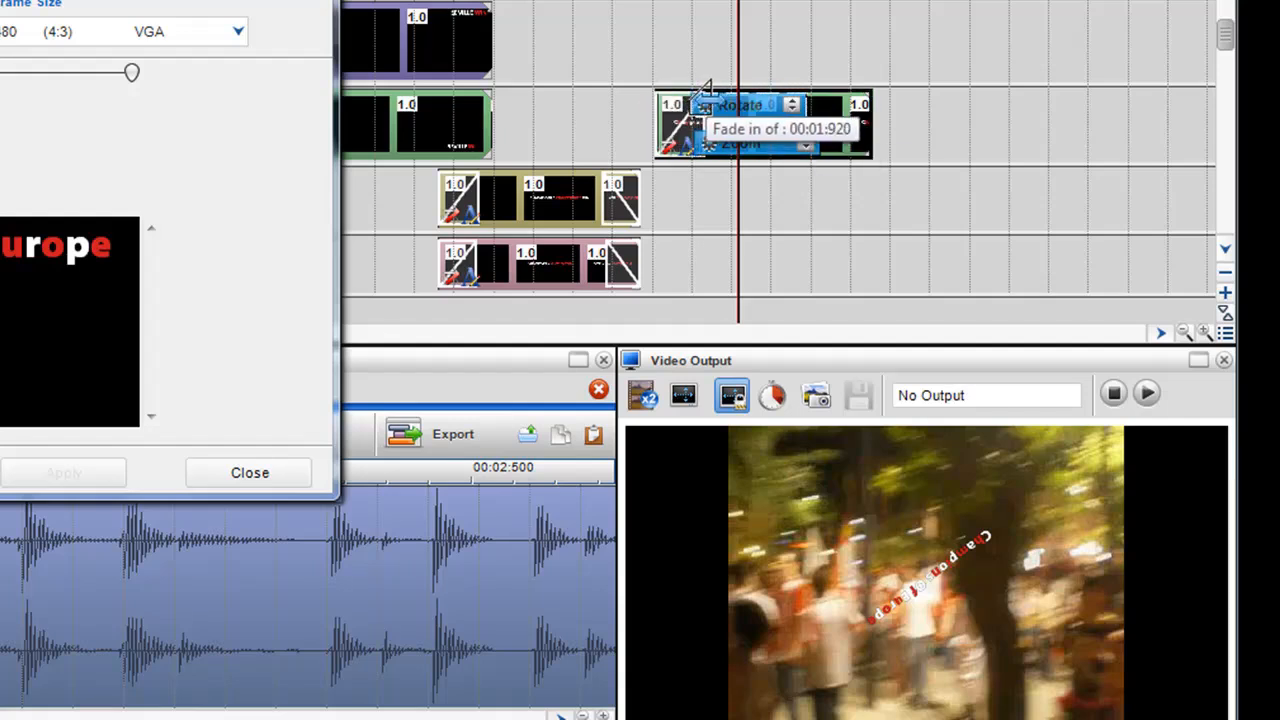
pyautogui.moveTo(848, 84); pyautogui.dragTo(815, 90)
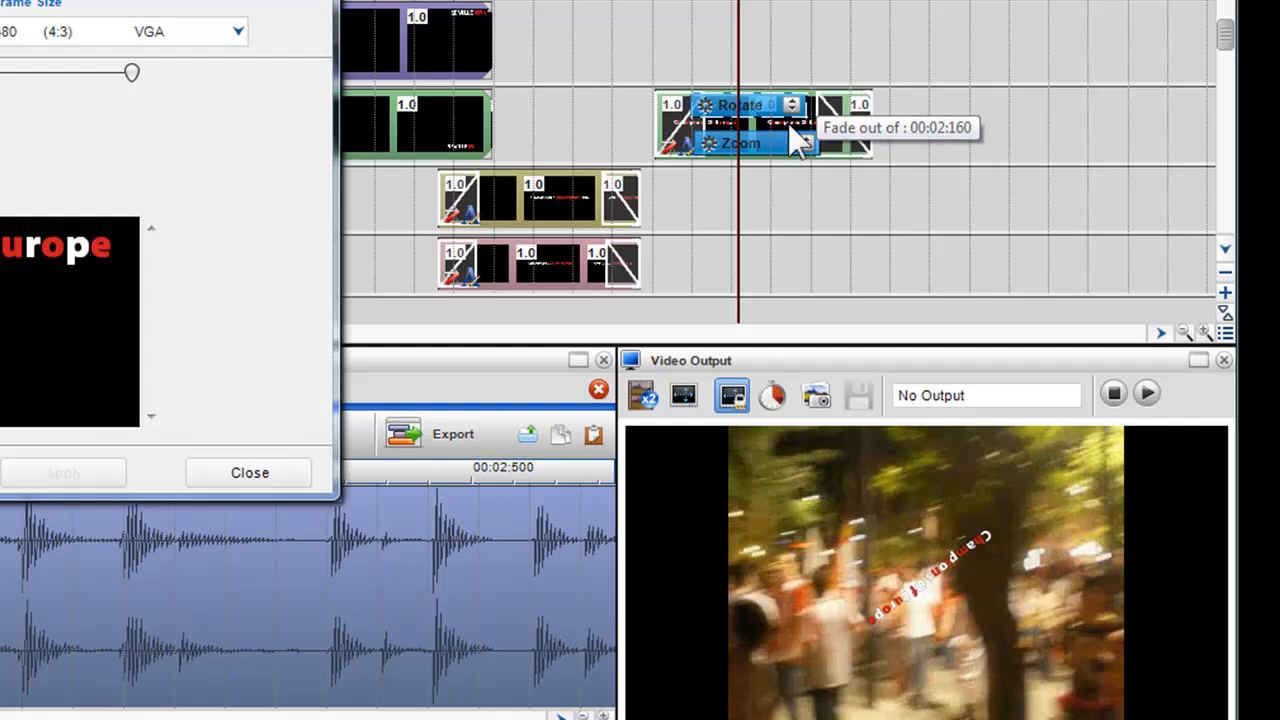
pyautogui.moveTo(738, 193)
pyautogui.mouseDown()
pyautogui.moveTo(677, 189)
pyautogui.moveTo(780, 186)
pyautogui.mouseUp()
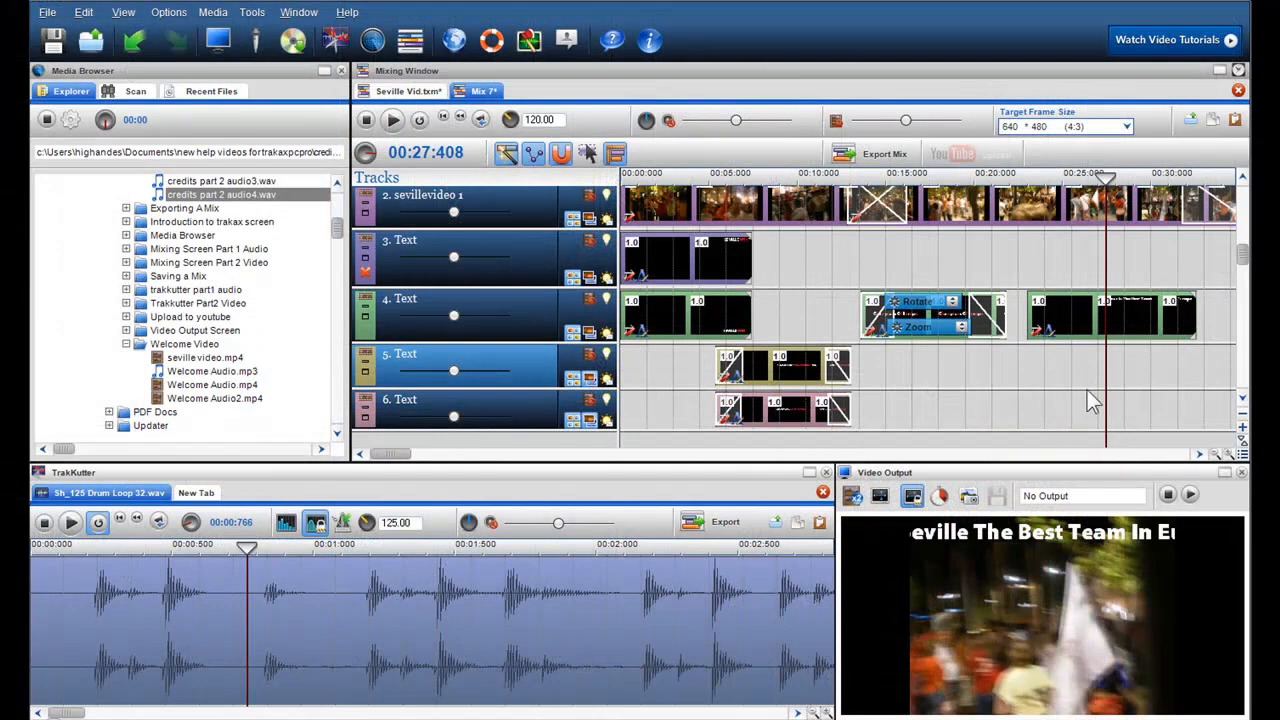
# Give the Seville title clip a Fire Engine Red background in Video Credits.
pyautogui.moveTo(1106, 383)
pyautogui.mouseDown()
pyautogui.moveTo(1077, 380)
pyautogui.moveTo(1104, 370)
pyautogui.mouseUp()
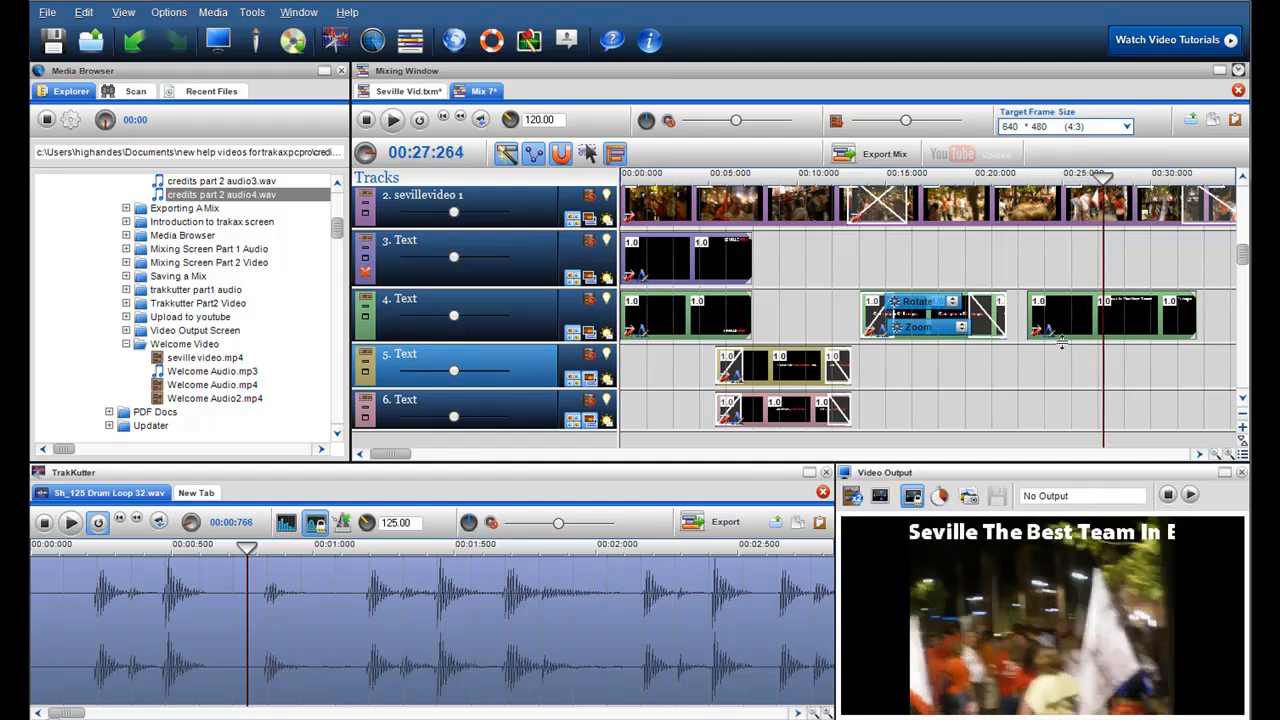
pyautogui.click(1048, 332)
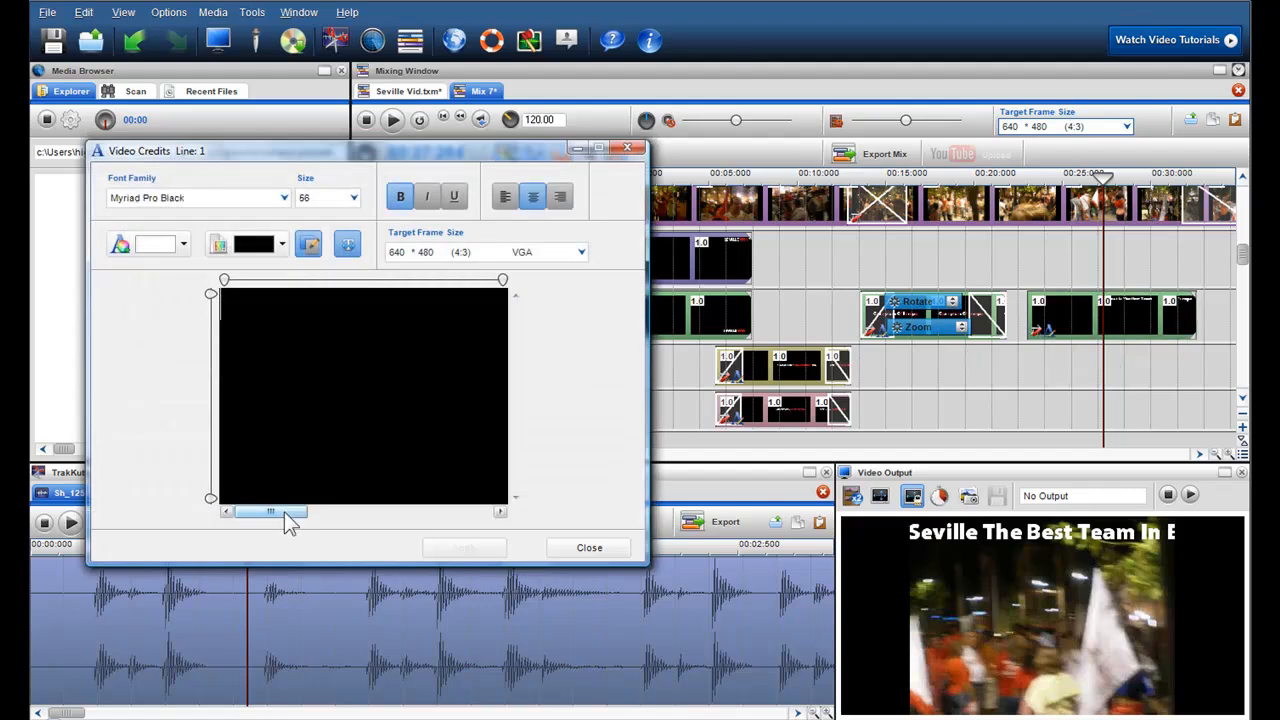
pyautogui.moveTo(286, 523); pyautogui.dragTo(378, 524)
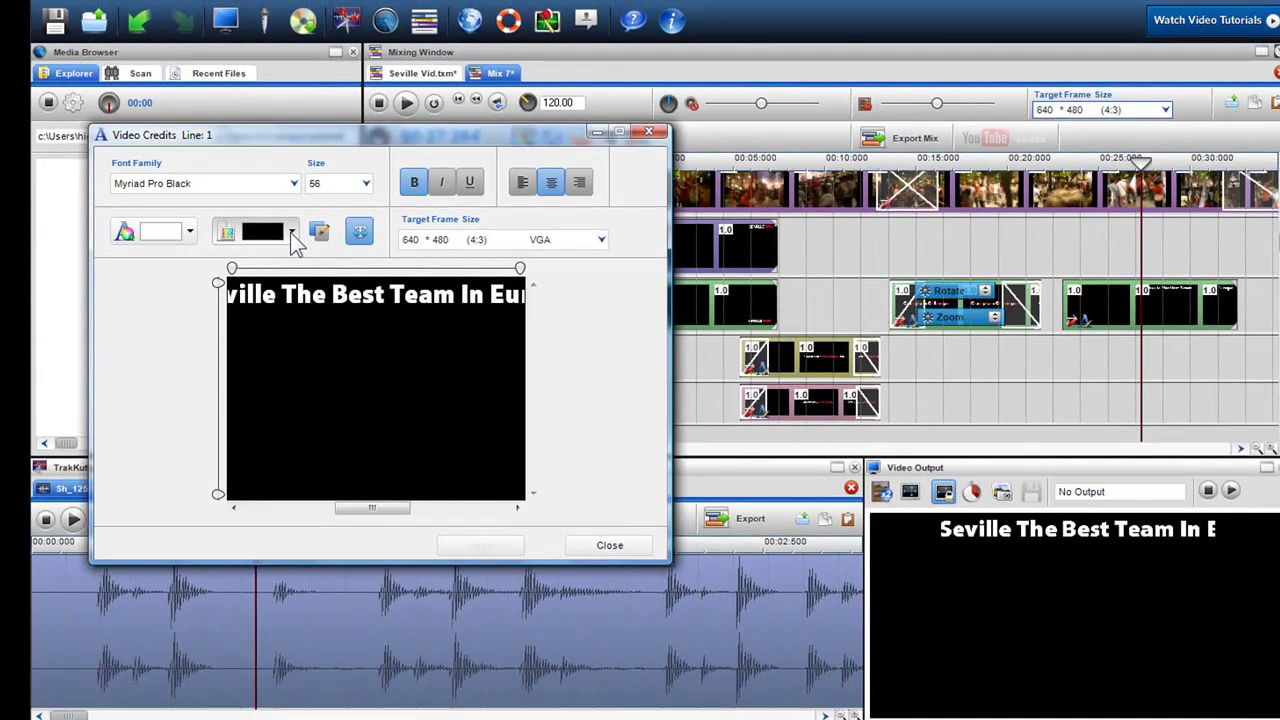
pyautogui.click(292, 233)
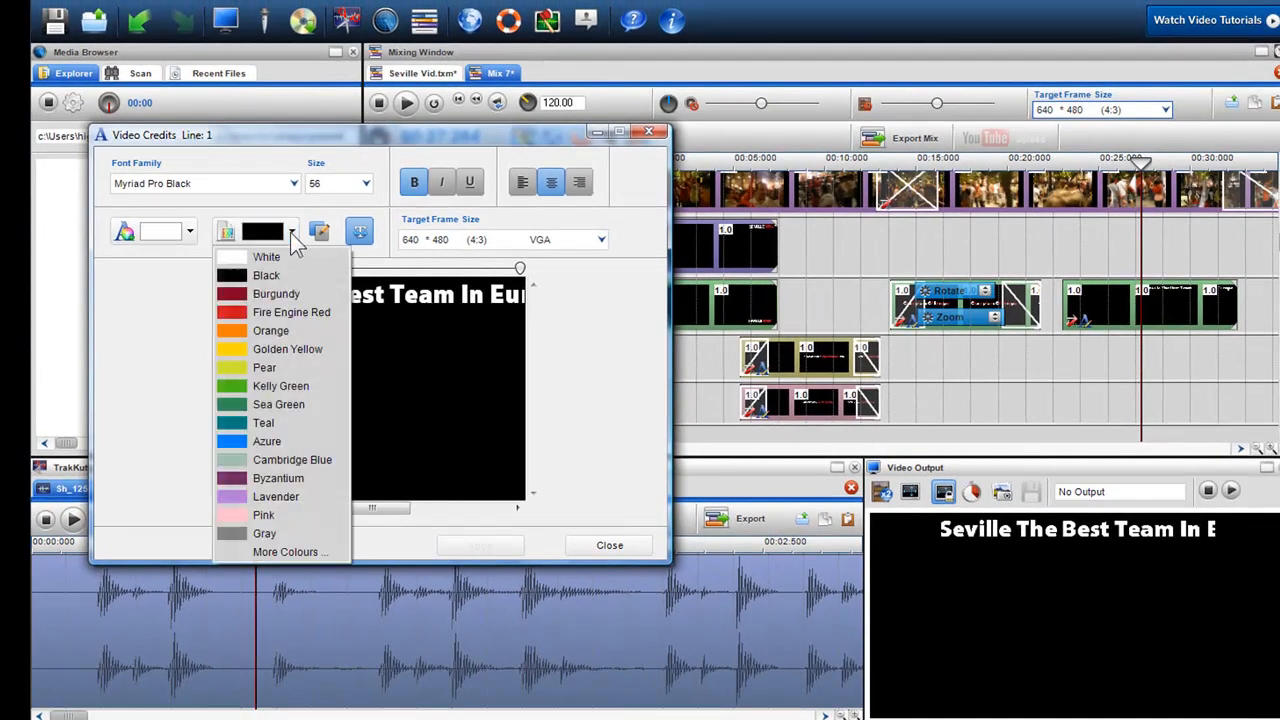
pyautogui.click(293, 311)
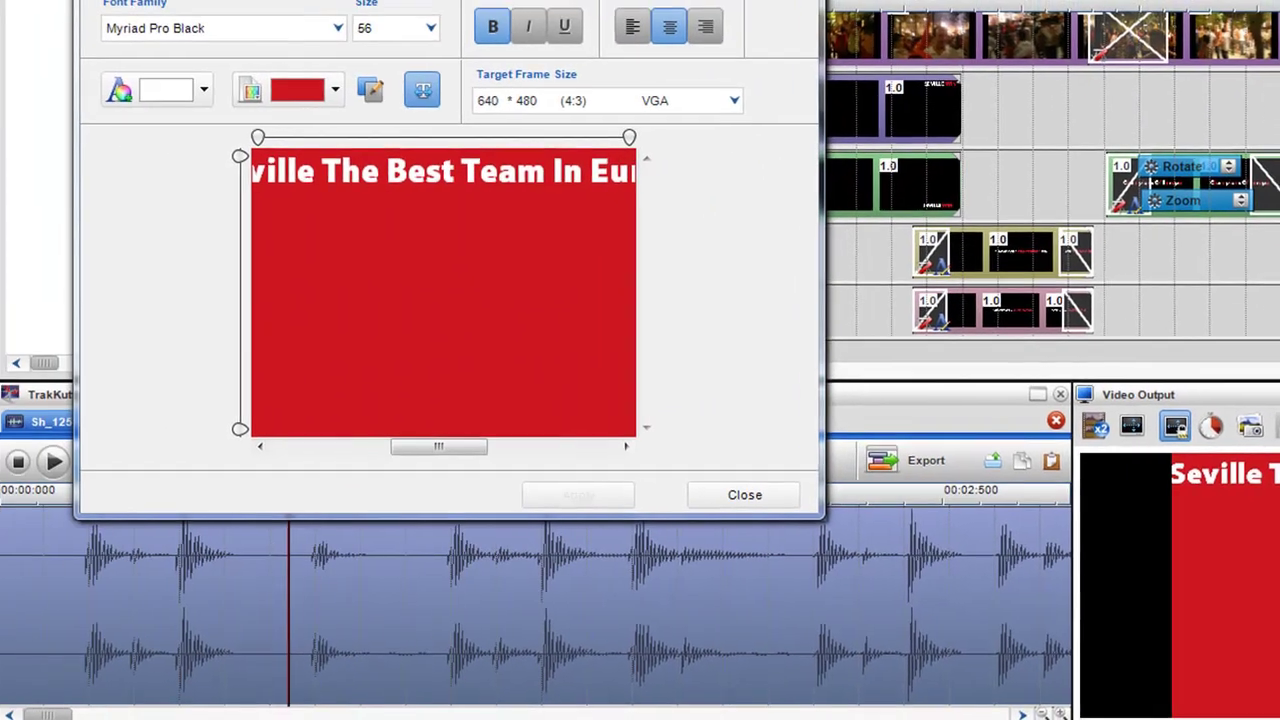
# Move the red title bar down to the bottom edge of the frame and nudge its position.
pyautogui.click(880, 124)
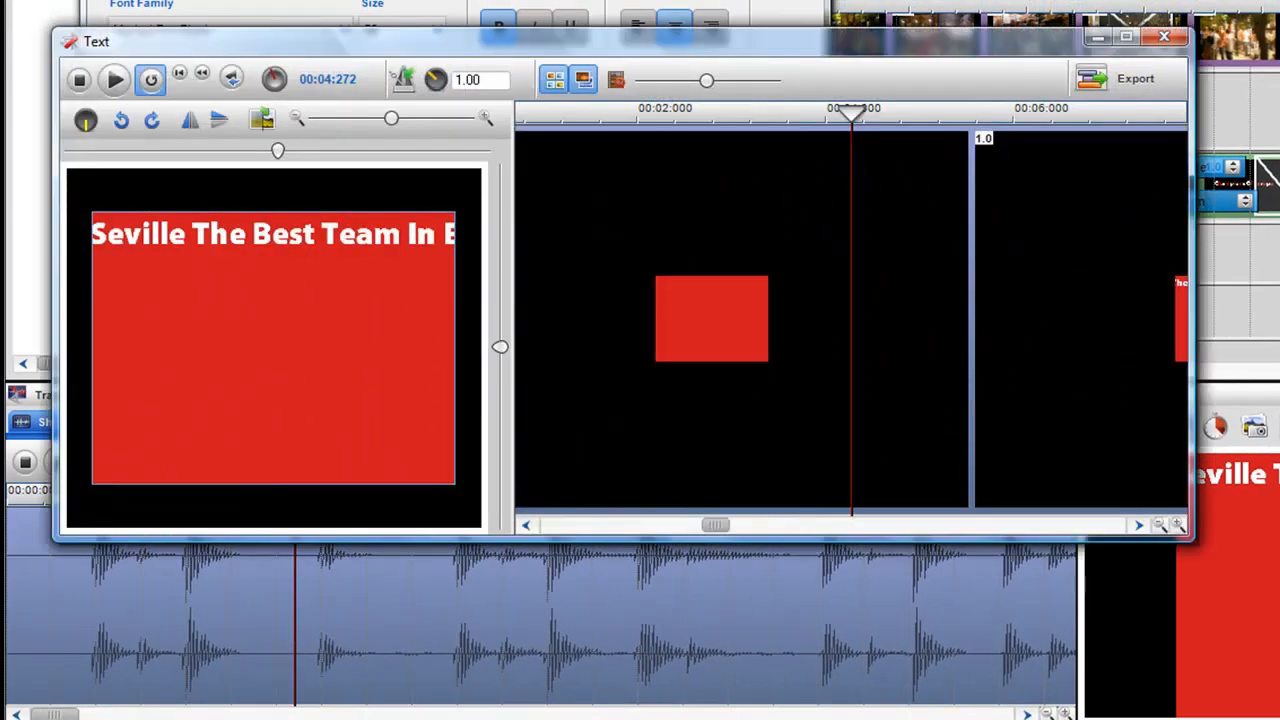
pyautogui.click(323, 286)
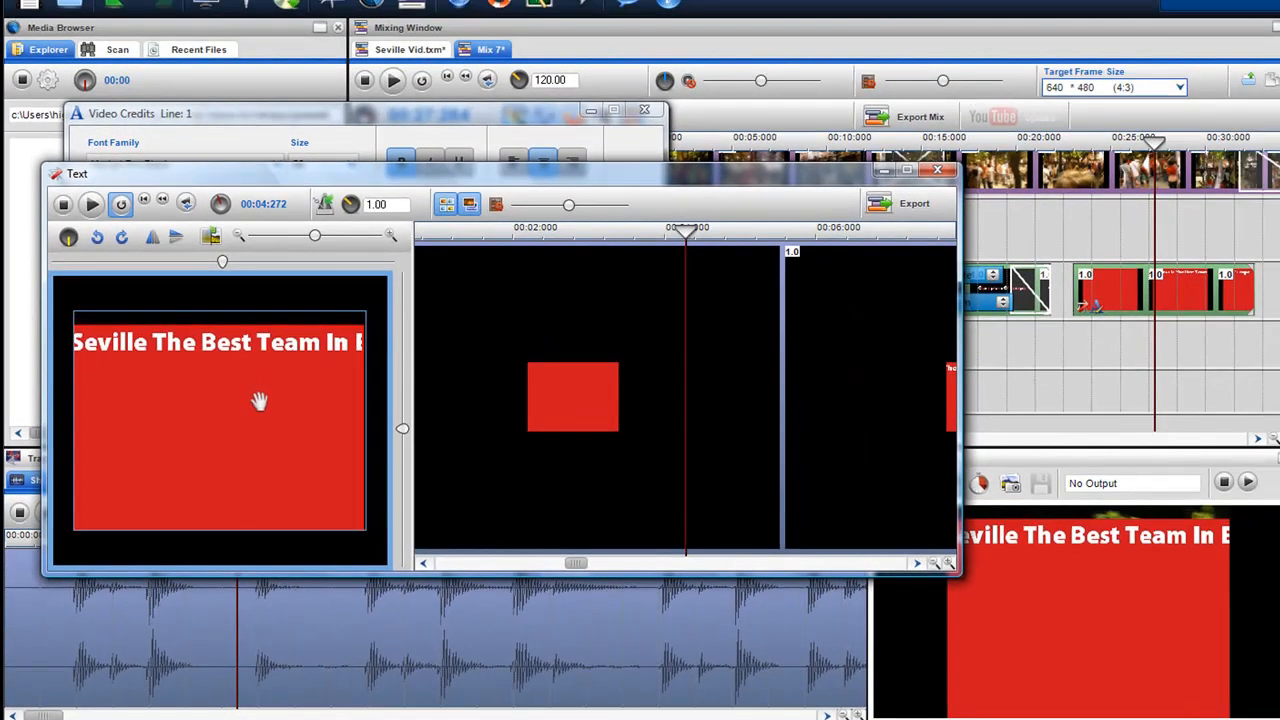
pyautogui.moveTo(259, 401)
pyautogui.mouseDown()
pyautogui.moveTo(266, 591)
pyautogui.moveTo(263, 443)
pyautogui.moveTo(263, 577)
pyautogui.mouseUp()
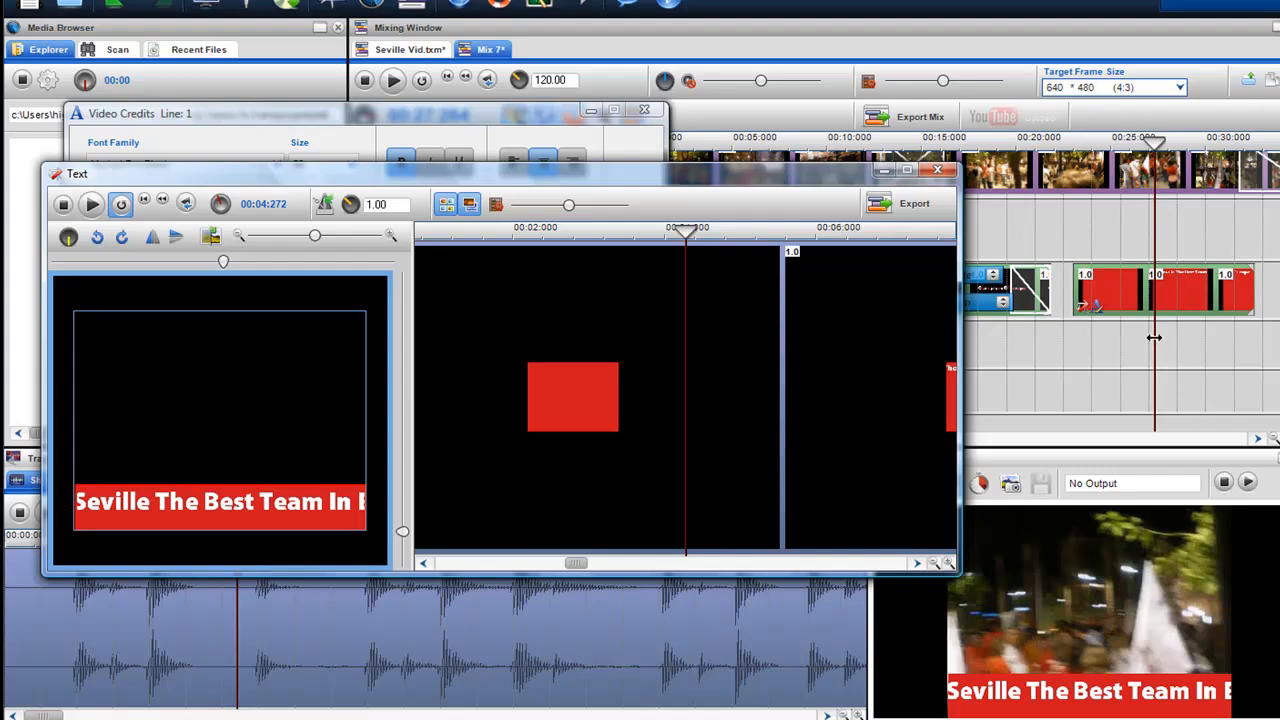
pyautogui.moveTo(1154, 337)
pyautogui.mouseDown()
pyautogui.moveTo(1114, 337)
pyautogui.moveTo(1155, 338)
pyautogui.mouseUp()
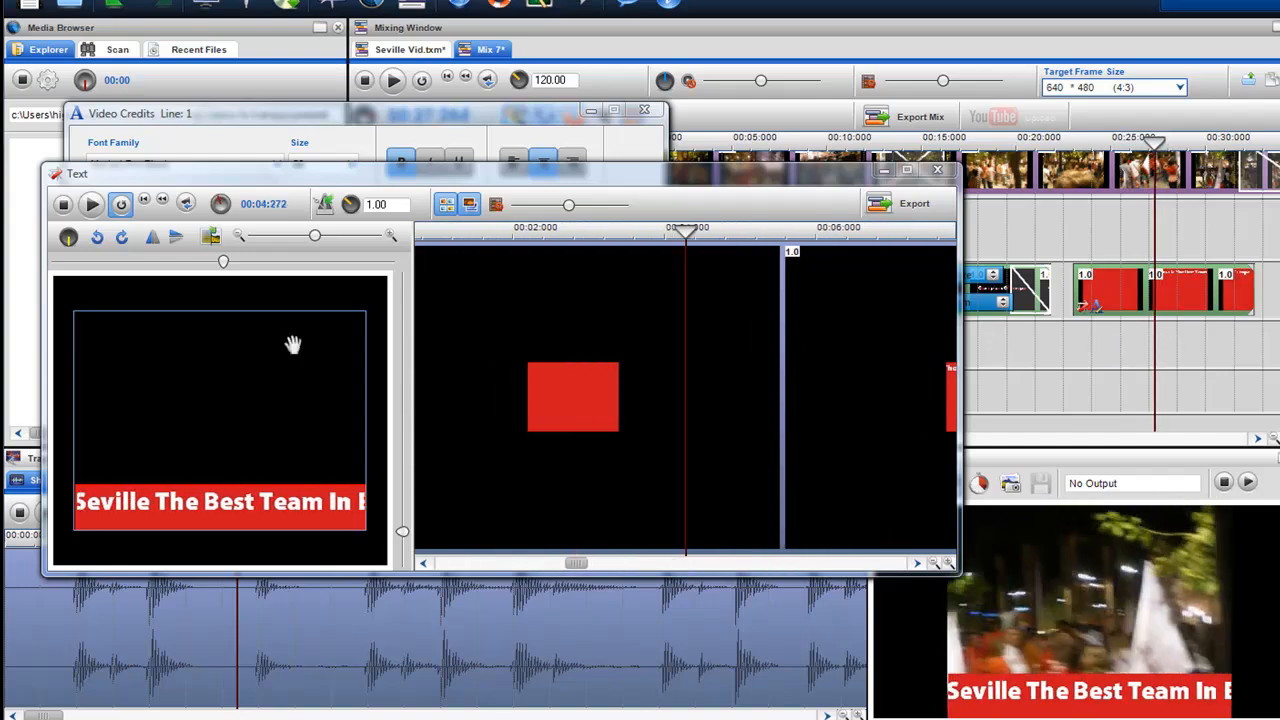
pyautogui.moveTo(225, 262)
pyautogui.mouseDown()
pyautogui.moveTo(212, 264)
pyautogui.moveTo(227, 266)
pyautogui.mouseUp()
pyautogui.moveTo(403, 534); pyautogui.dragTo(403, 539)
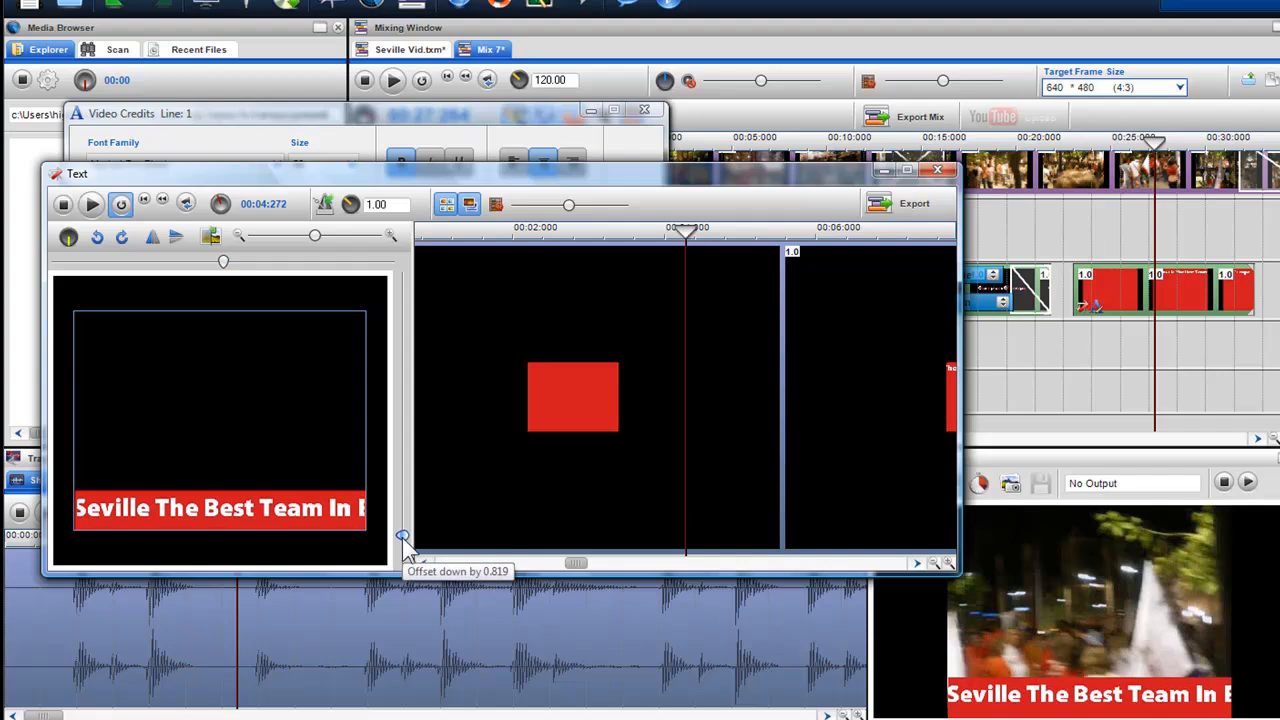
# Give the red text clip a fade-in at its start and a fade-out at its end.
pyautogui.click(938, 171)
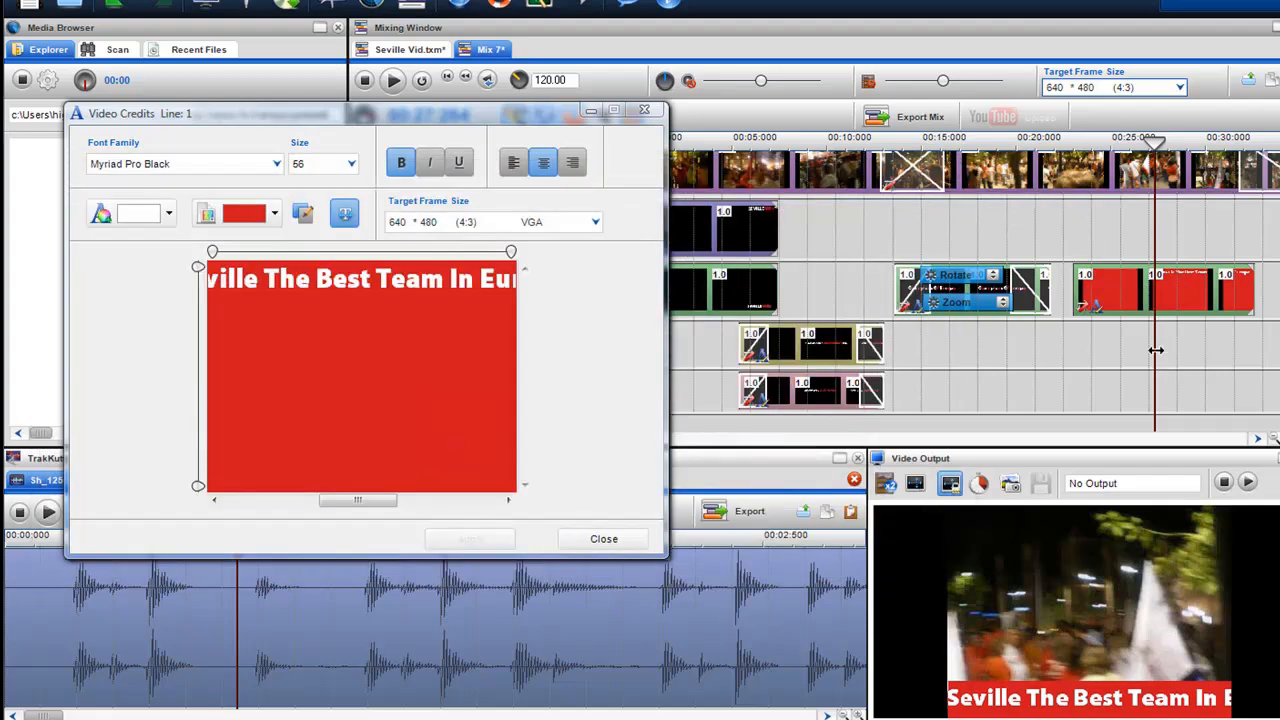
pyautogui.moveTo(1080, 272); pyautogui.dragTo(1127, 275)
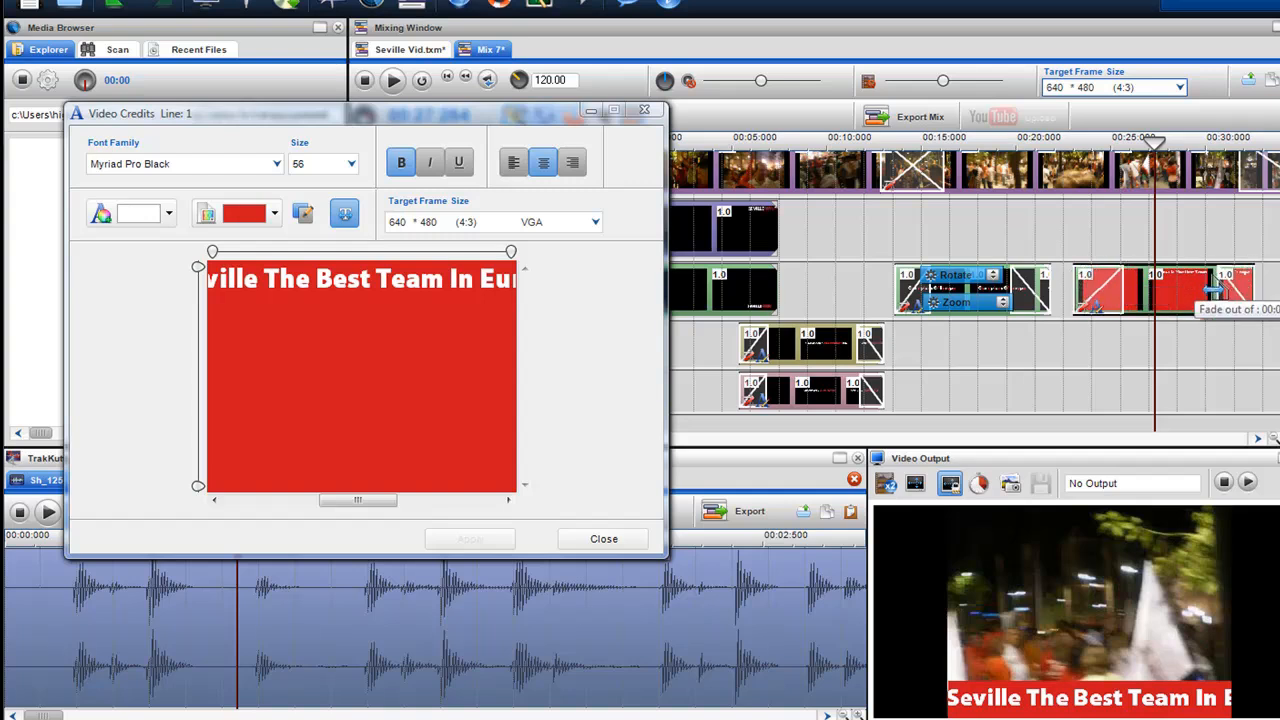
pyautogui.moveTo(1248, 268); pyautogui.dragTo(1215, 272)
pyautogui.moveTo(1154, 346); pyautogui.dragTo(1098, 347)
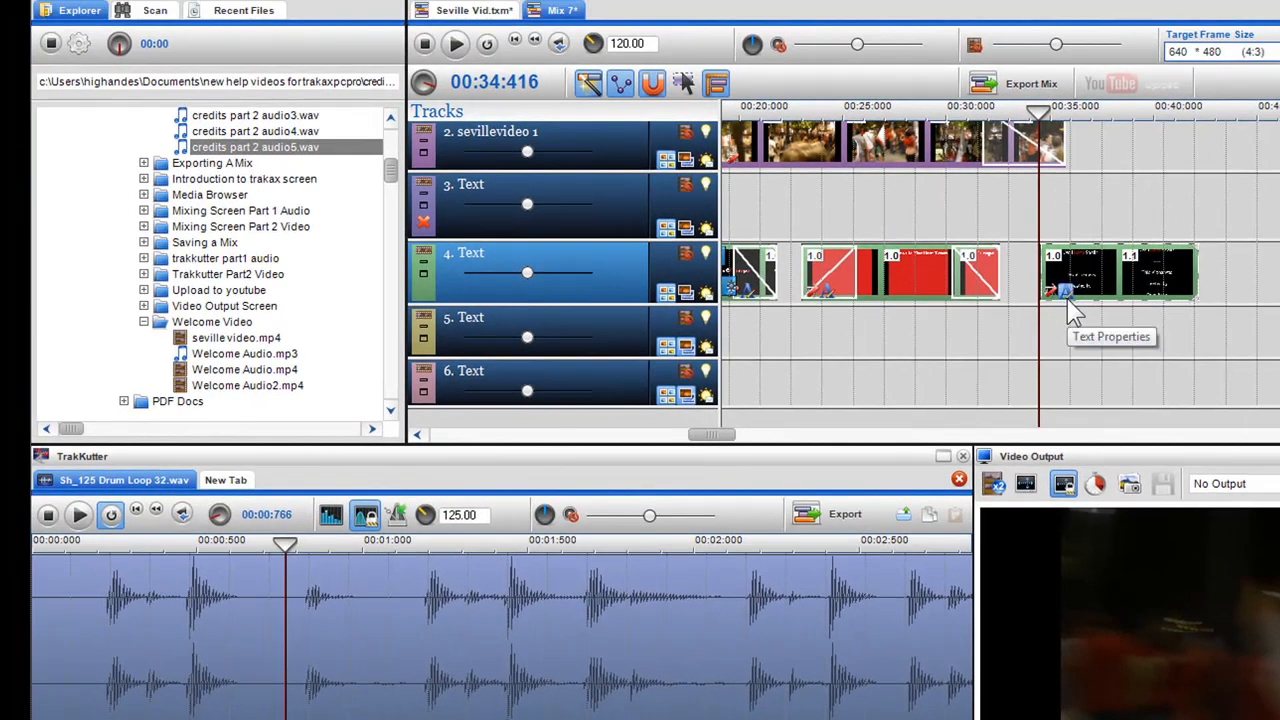
# Add blank lines above Well Done Seville in the end credits text.
pyautogui.click(1062, 290)
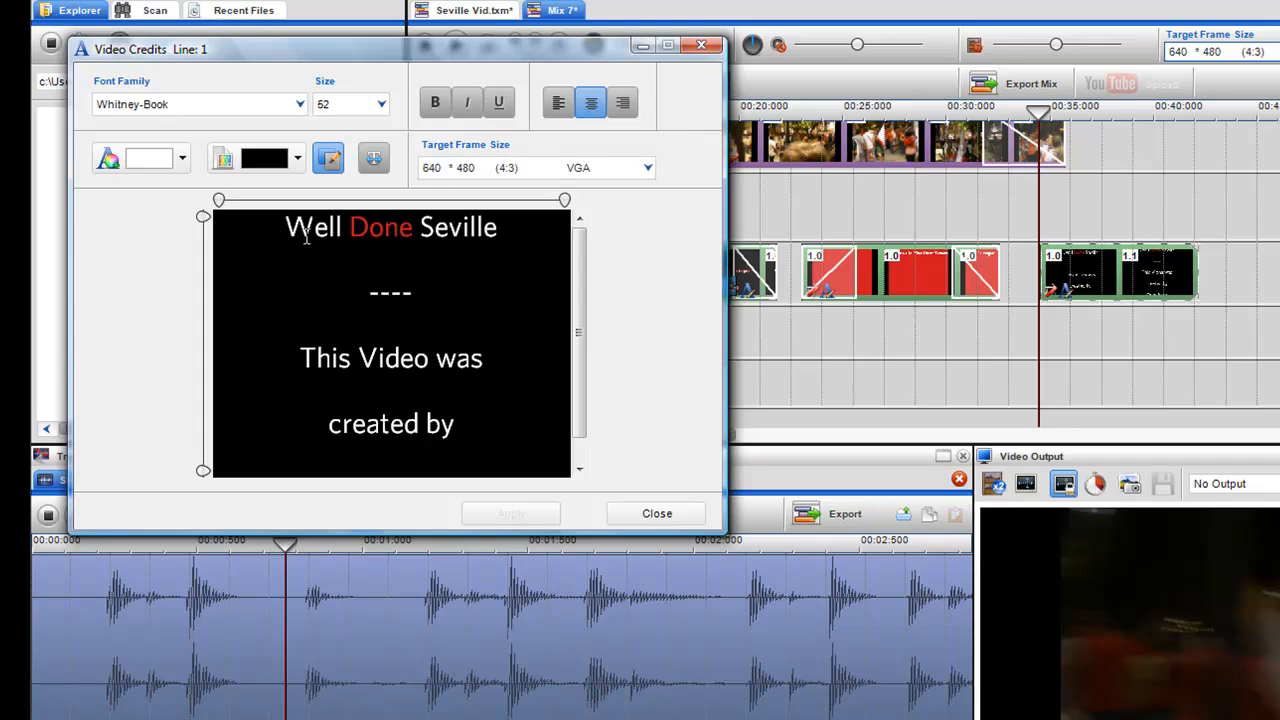
pyautogui.press('Return')
pyautogui.press('Return')
pyautogui.press('Return')
pyautogui.press('Return')
pyautogui.press('Return')
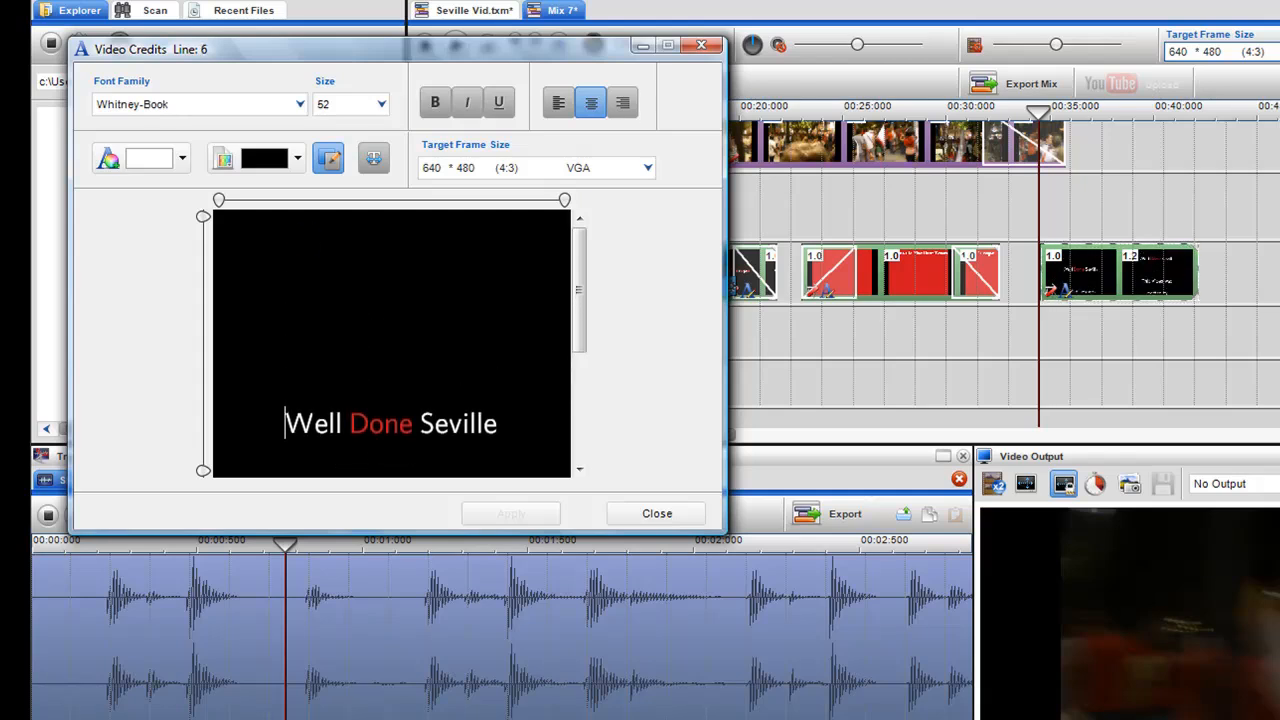
pyautogui.press('Return')
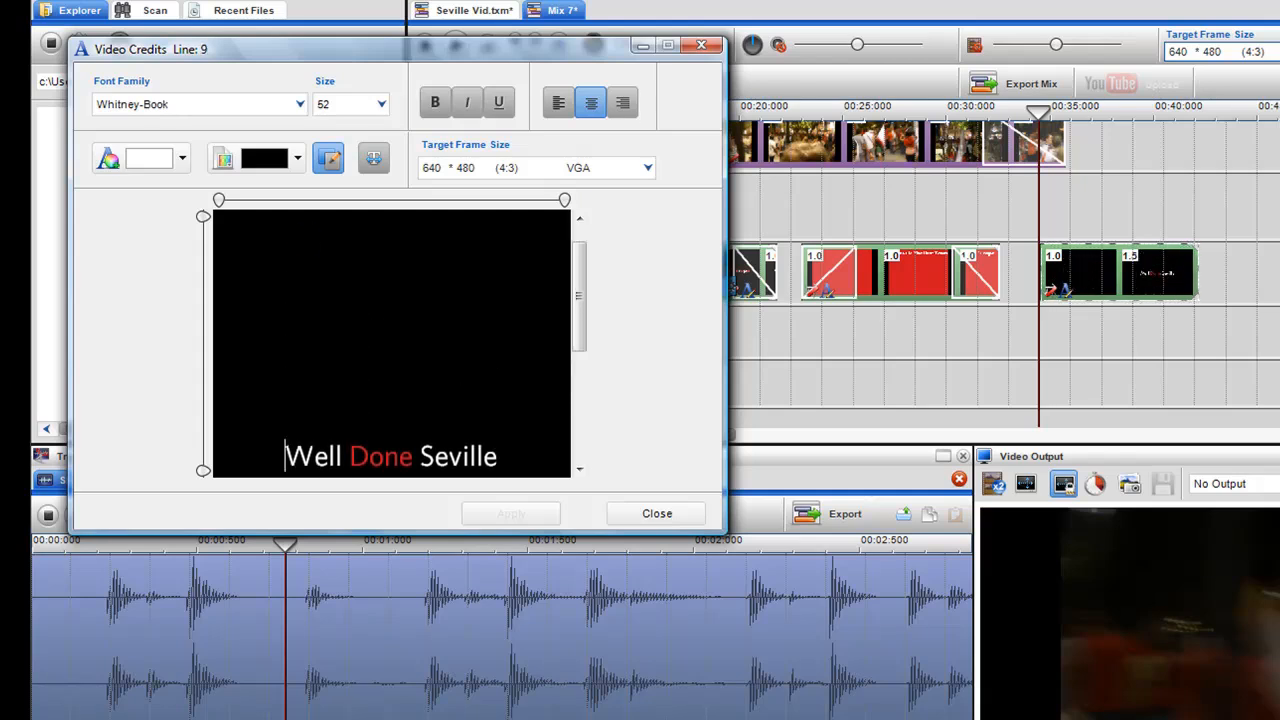
pyautogui.moveTo(588, 283)
pyautogui.mouseDown()
pyautogui.moveTo(586, 400)
pyautogui.moveTo(585, 280)
pyautogui.mouseUp()
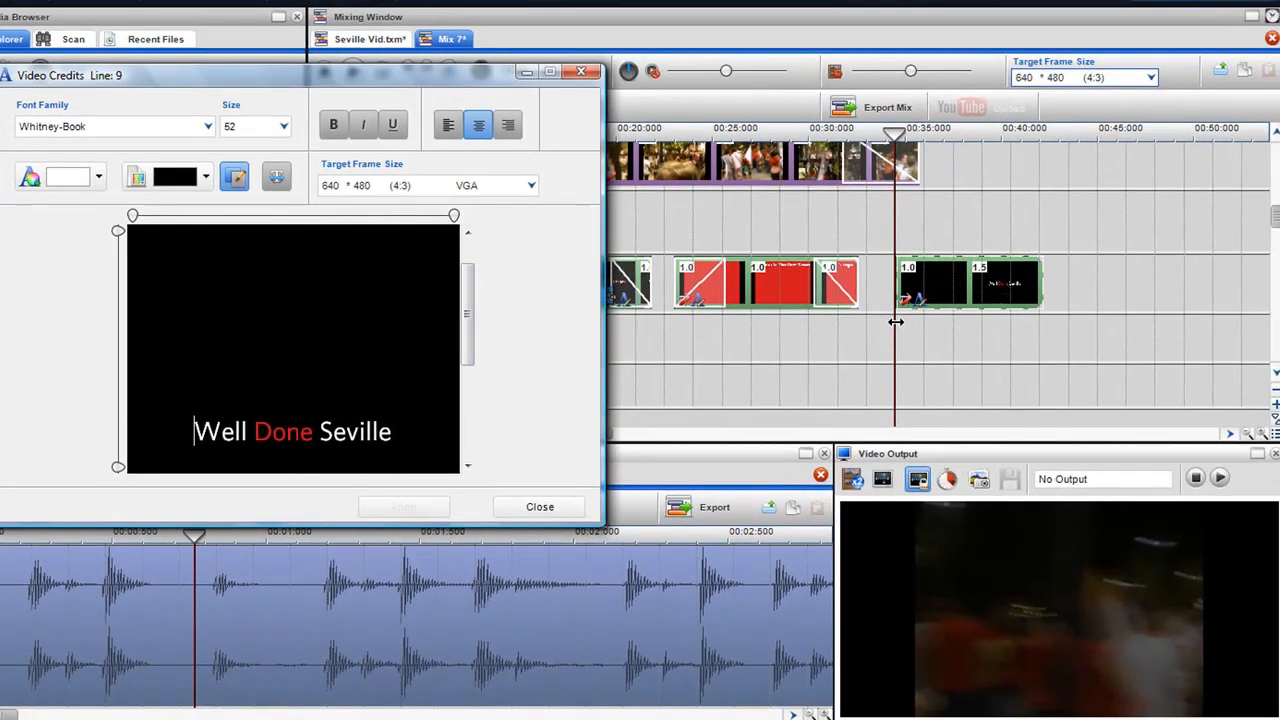
# Add blank lines after the final credit line so the credits scroll off.
pyautogui.moveTo(934, 318); pyautogui.dragTo(1040, 316)
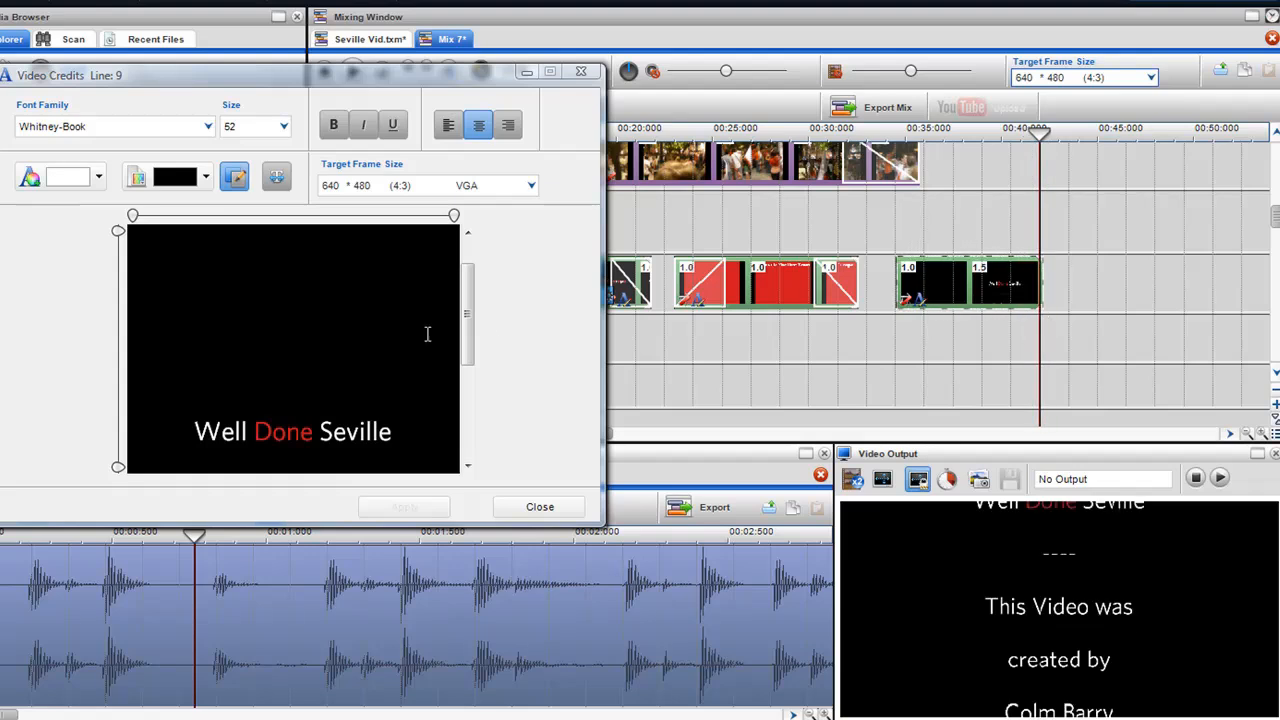
pyautogui.moveTo(470, 346); pyautogui.dragTo(470, 445)
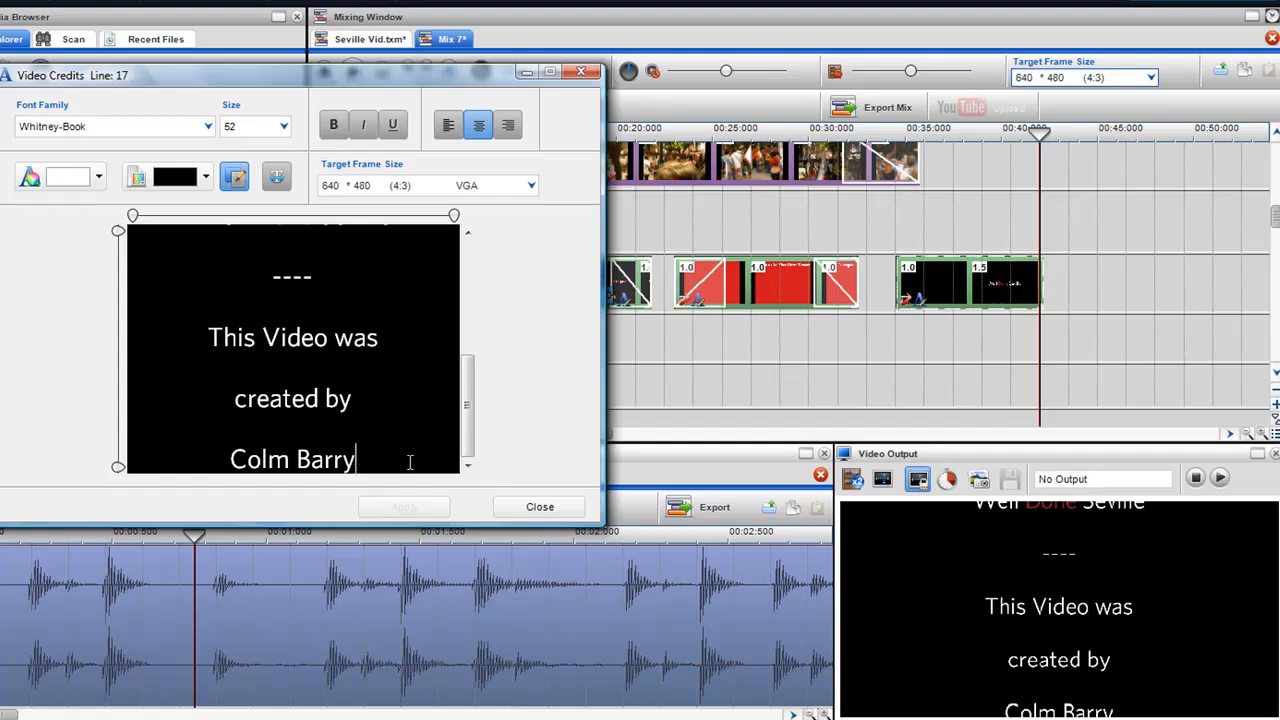
pyautogui.press('Return')
pyautogui.press('Return')
pyautogui.press('Return')
pyautogui.press('Return')
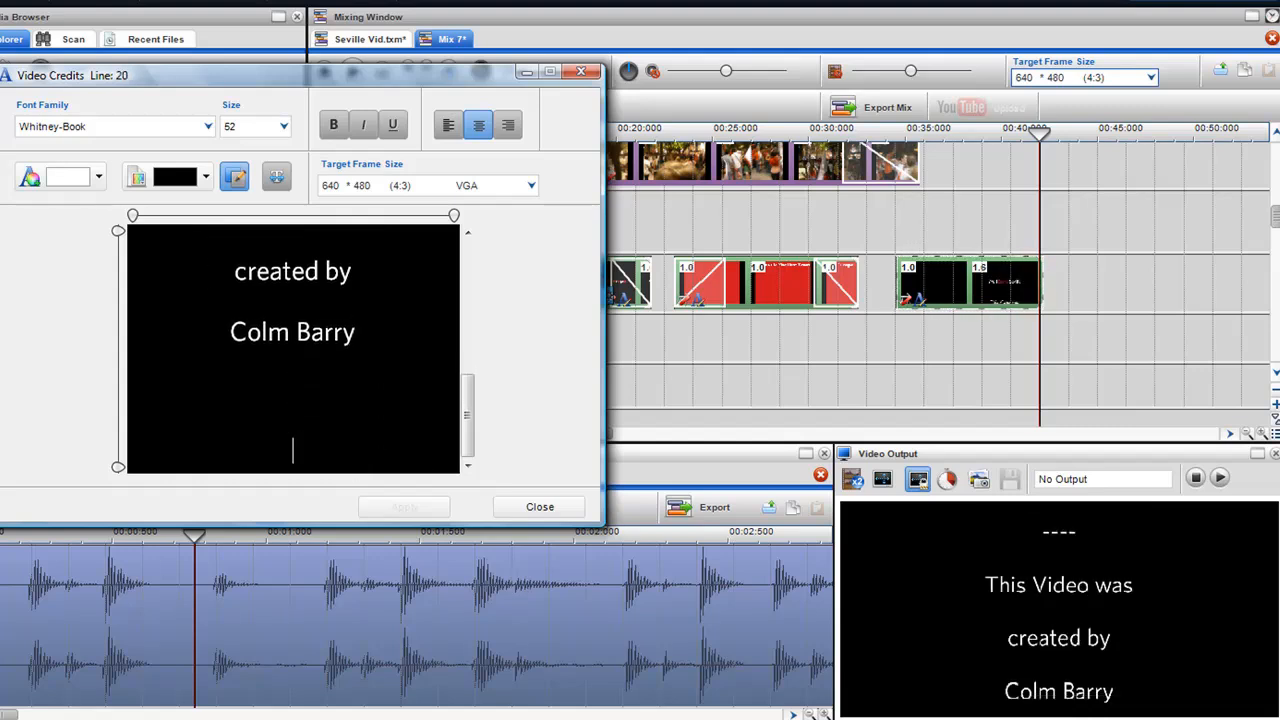
pyautogui.press('Return')
pyautogui.press('Return')
pyautogui.press('Return')
pyautogui.press('Return')
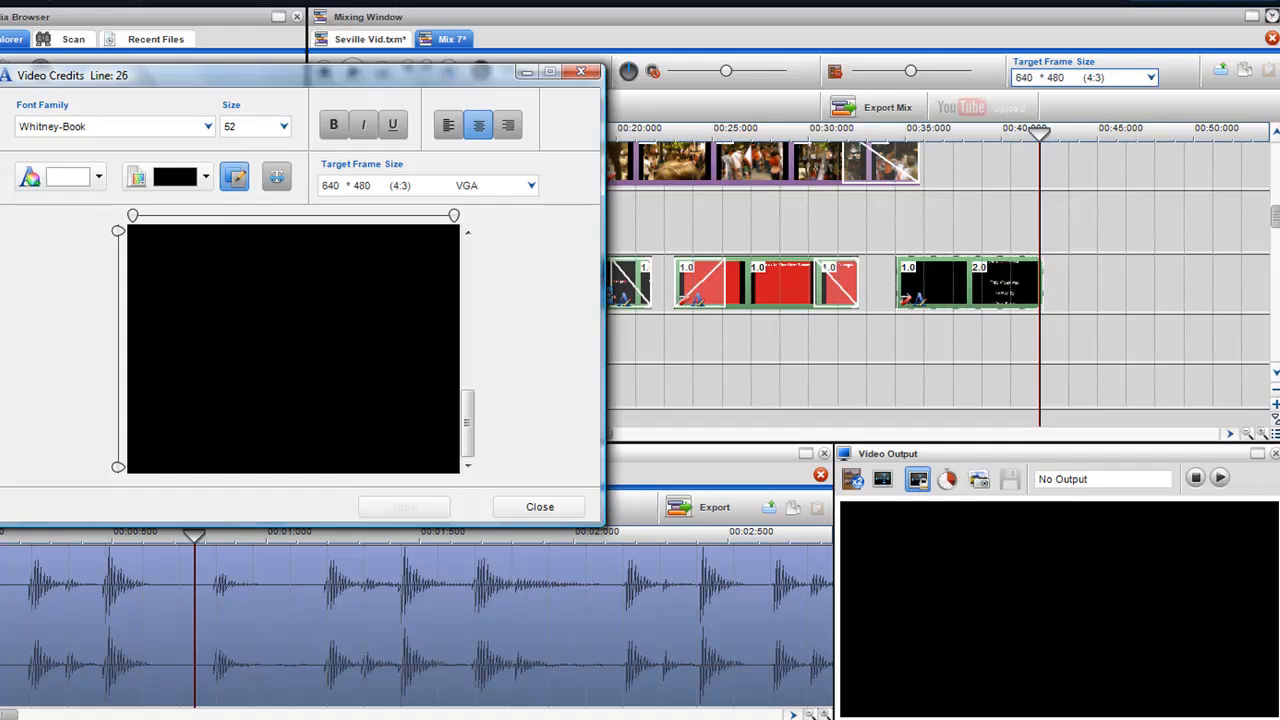
# Shorten the end credits clip by dragging its right edge left.
pyautogui.moveTo(1041, 342)
pyautogui.mouseDown()
pyautogui.moveTo(895, 334)
pyautogui.moveTo(1047, 323)
pyautogui.mouseUp()
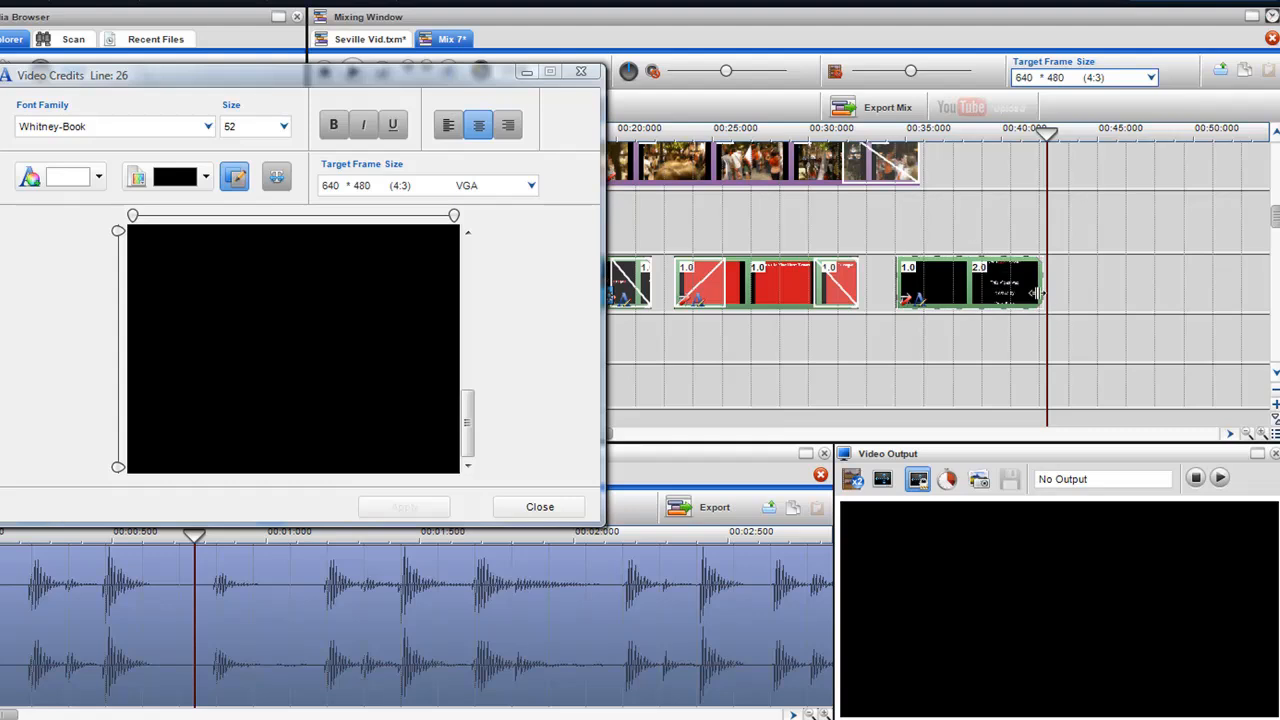
pyautogui.click(1027, 300)
pyautogui.moveTo(1033, 283); pyautogui.dragTo(957, 285)
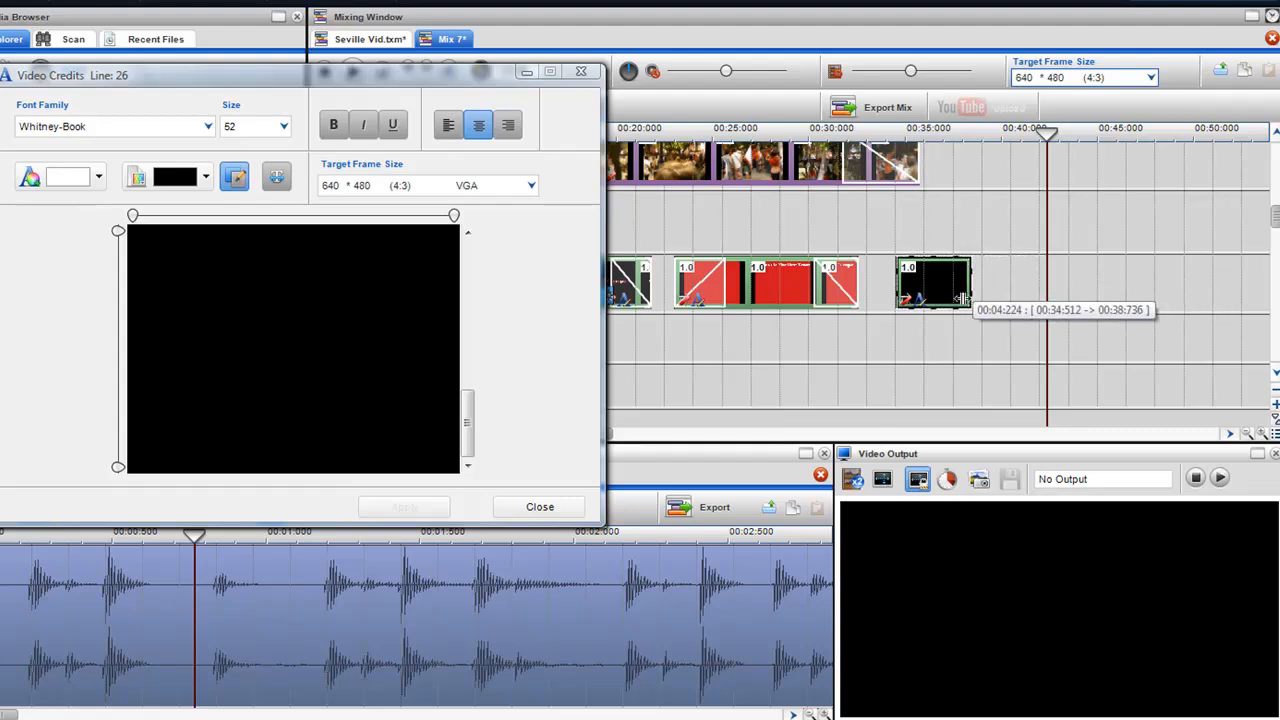
# Scrub the playhead through the credits to preview the faster roll.
pyautogui.click(890, 332)
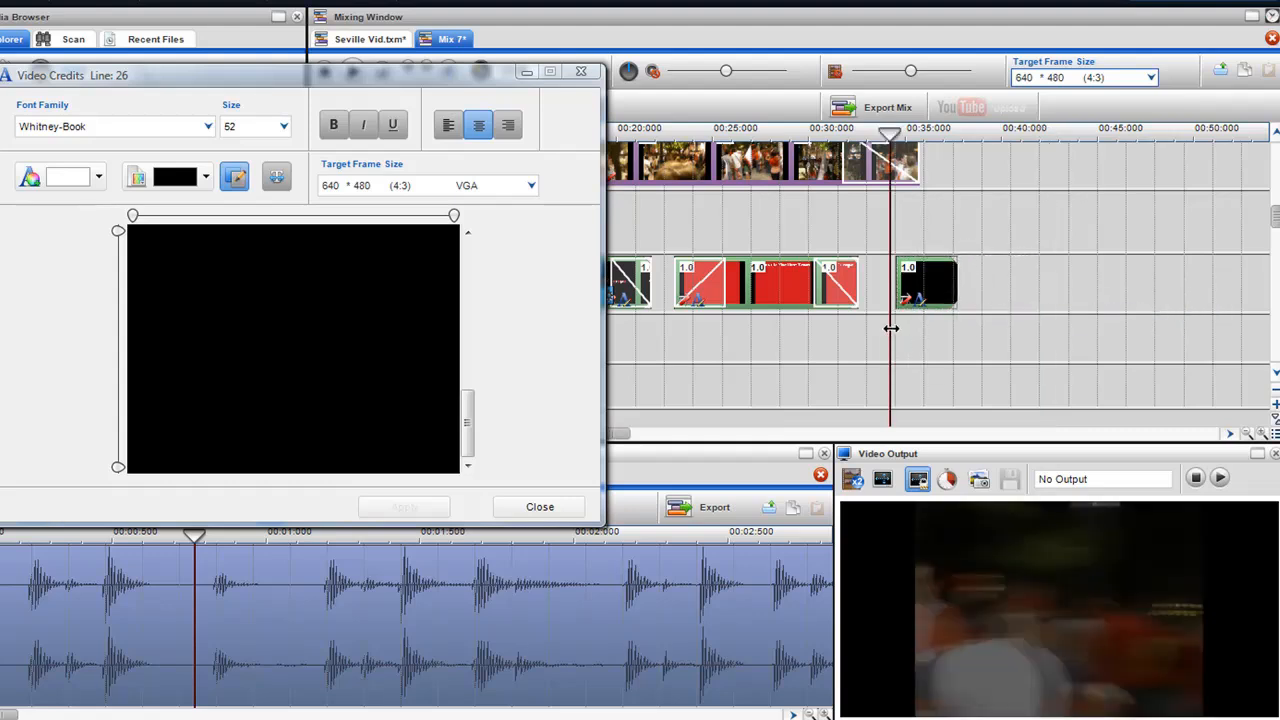
pyautogui.moveTo(890, 328)
pyautogui.mouseDown()
pyautogui.moveTo(946, 325)
pyautogui.moveTo(986, 300)
pyautogui.moveTo(1016, 300)
pyautogui.moveTo(1006, 320)
pyautogui.moveTo(1028, 316)
pyautogui.mouseUp()
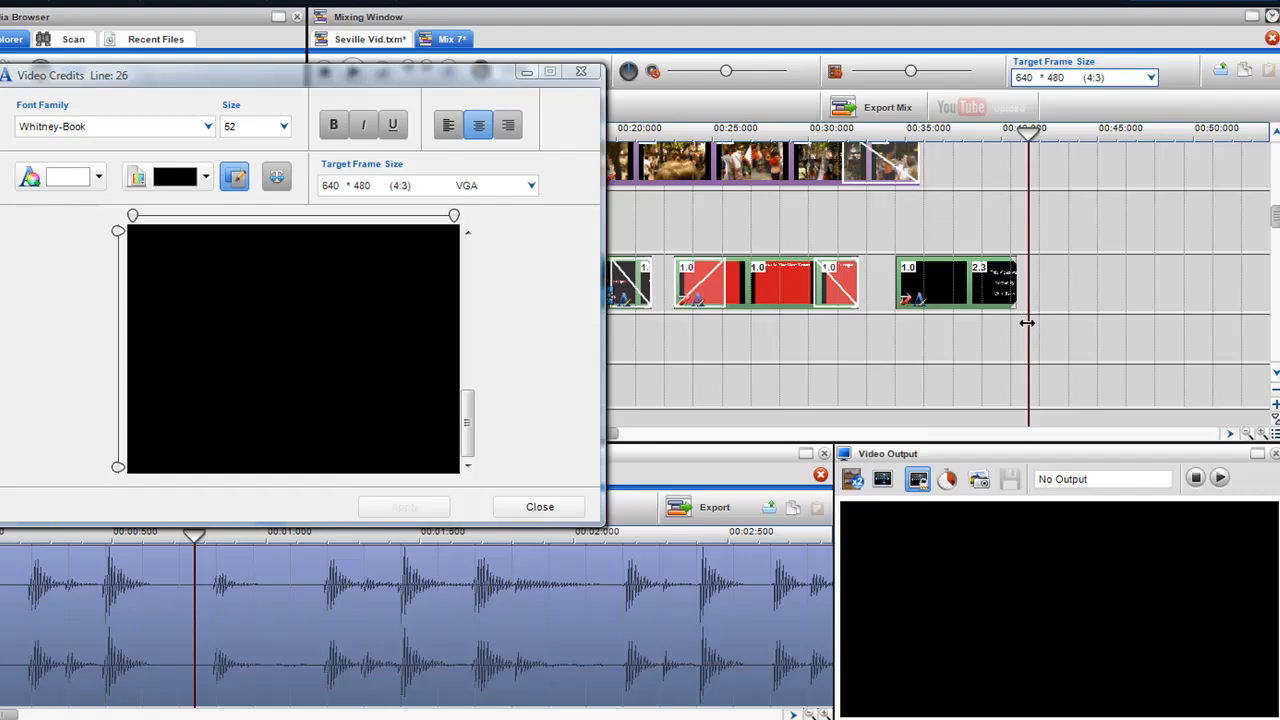
pyautogui.moveTo(1025, 320); pyautogui.dragTo(973, 320)
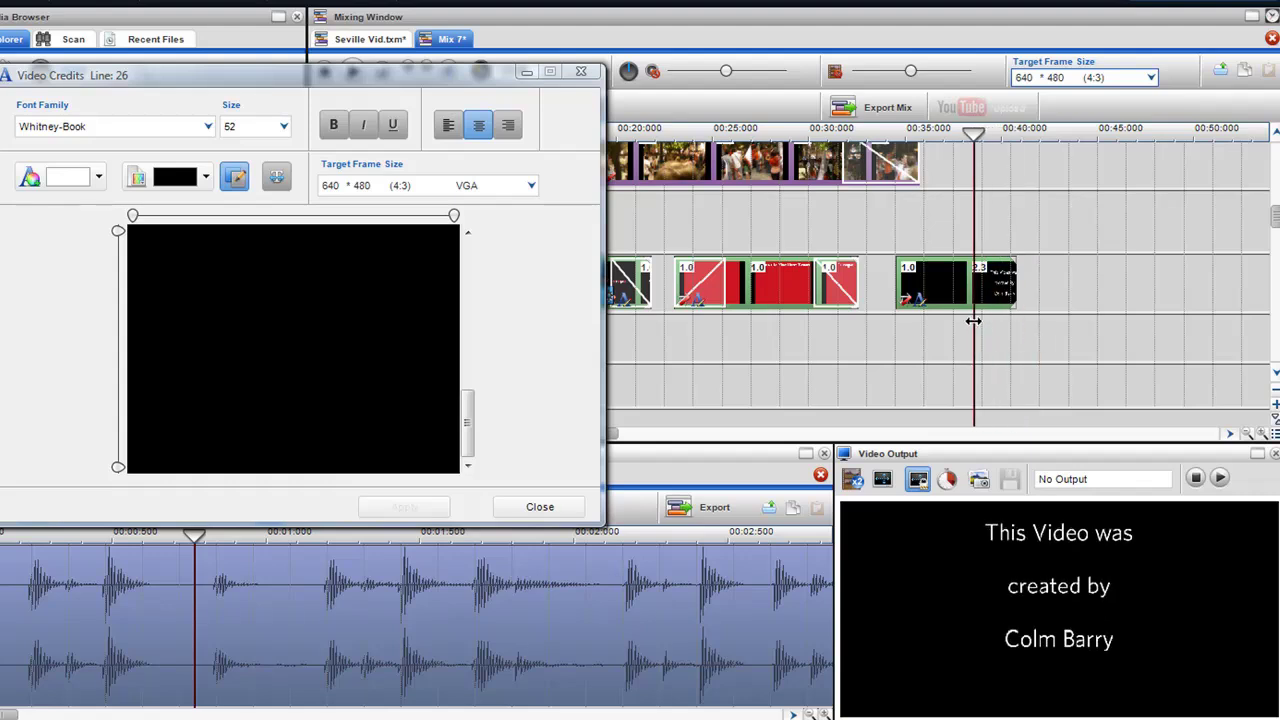
pyautogui.click(906, 302)
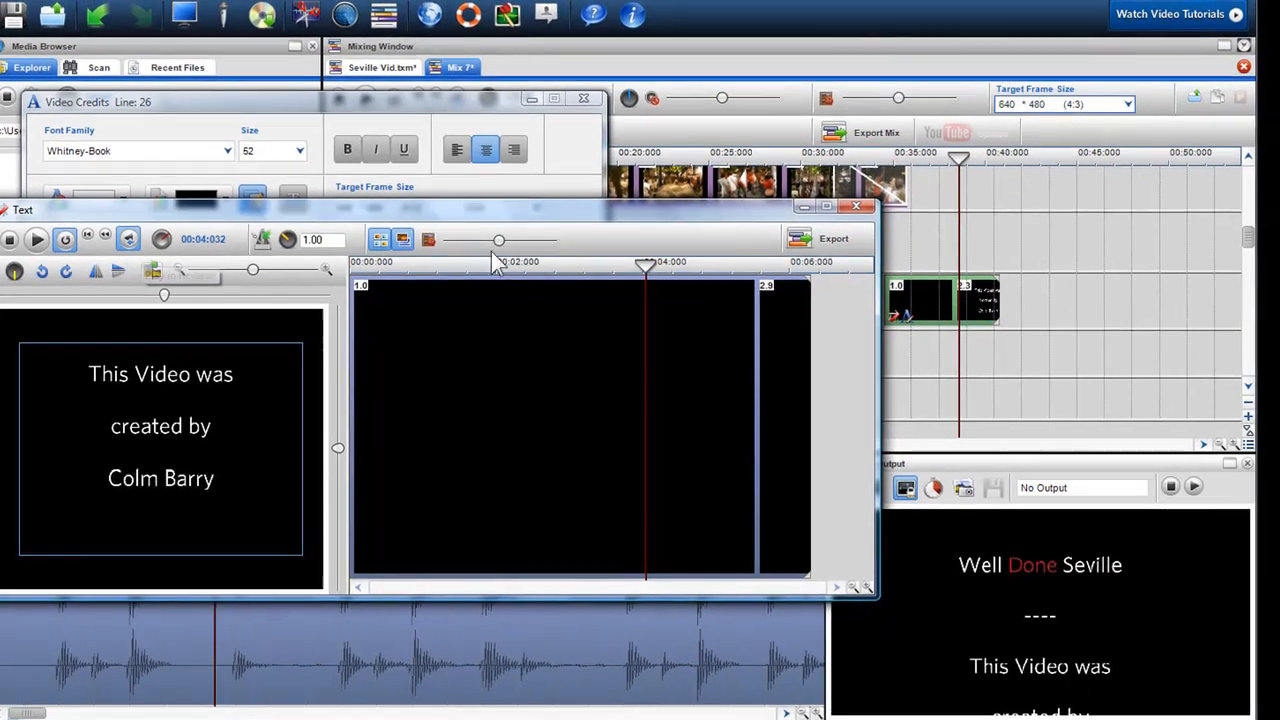
pyautogui.click(855, 208)
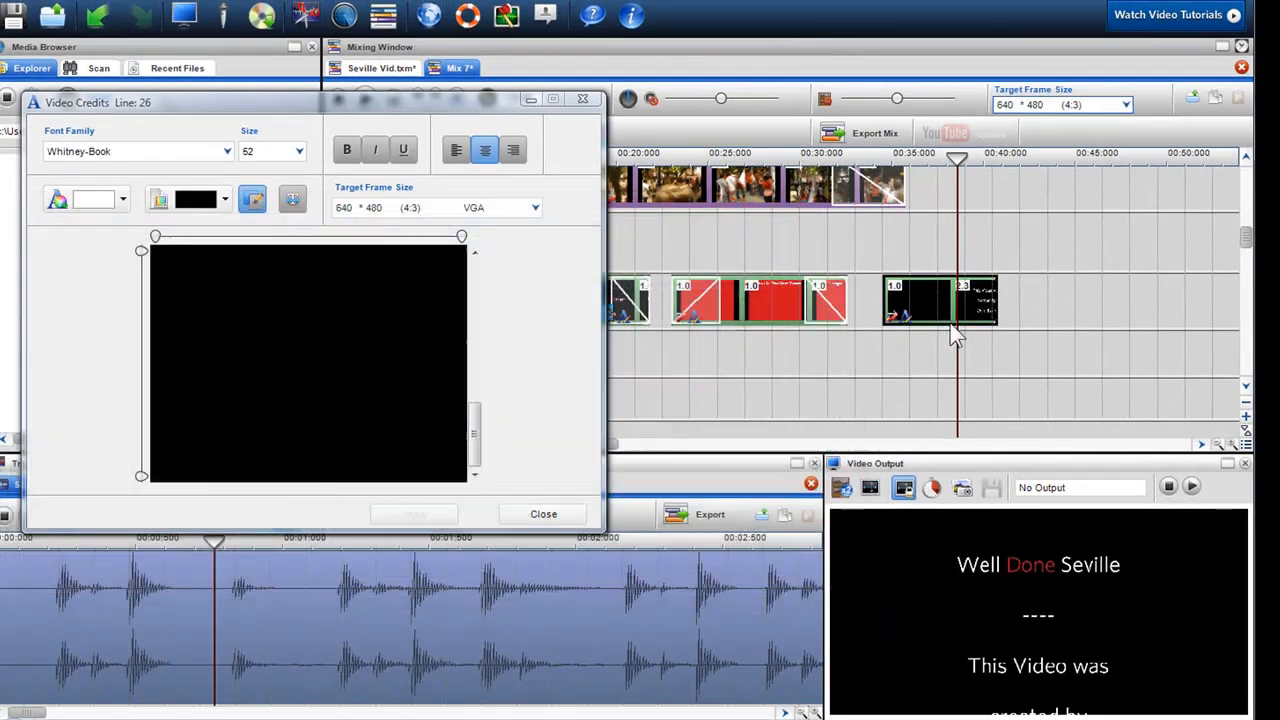
pyautogui.moveTo(957, 331)
pyautogui.mouseDown()
pyautogui.moveTo(914, 324)
pyautogui.moveTo(991, 324)
pyautogui.moveTo(880, 322)
pyautogui.moveTo(1001, 307)
pyautogui.mouseUp()
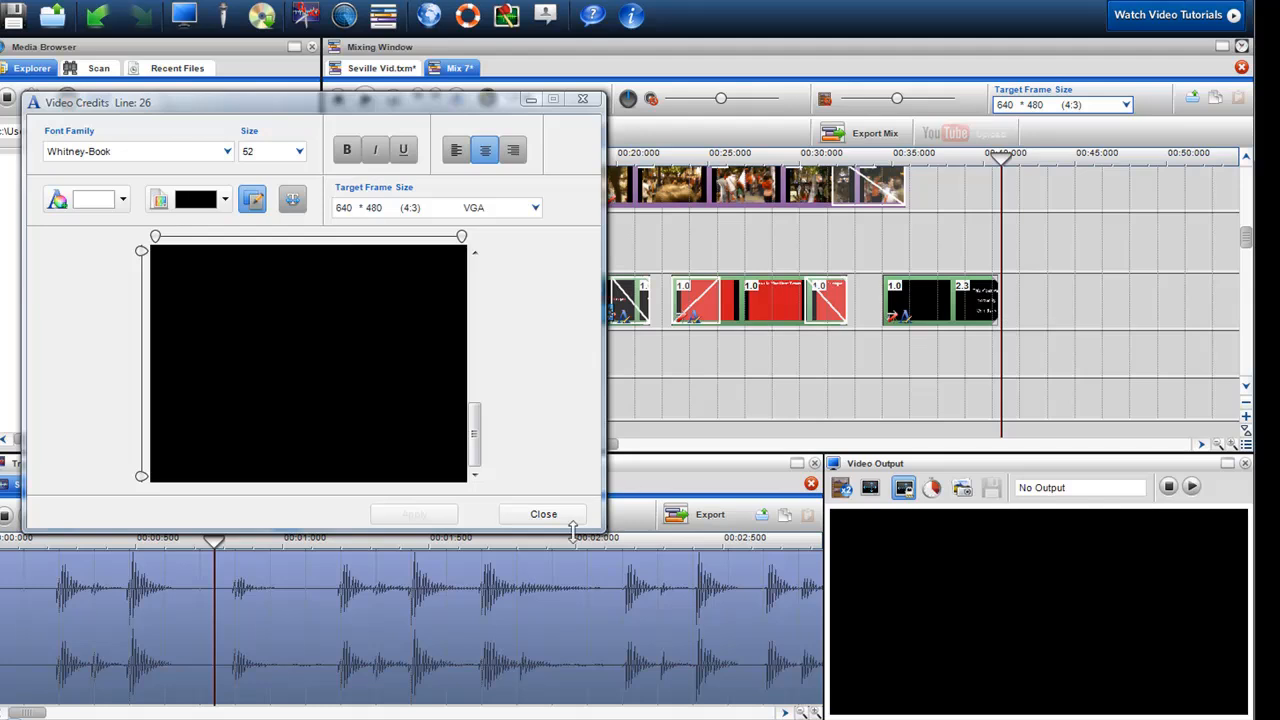